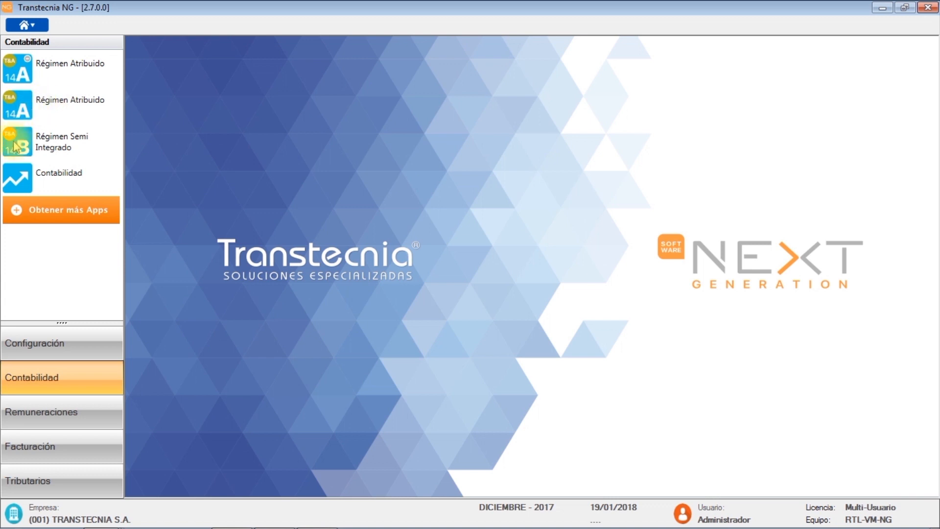
Open the second Régimen Atribuido app and load the first partner in the catalogue into the Ingreso Socios form
click(21, 106)
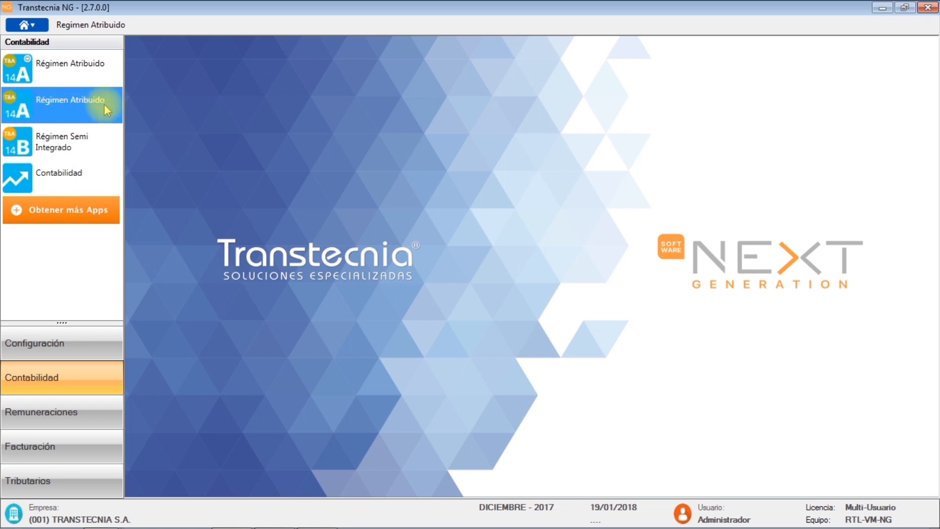
click(113, 25)
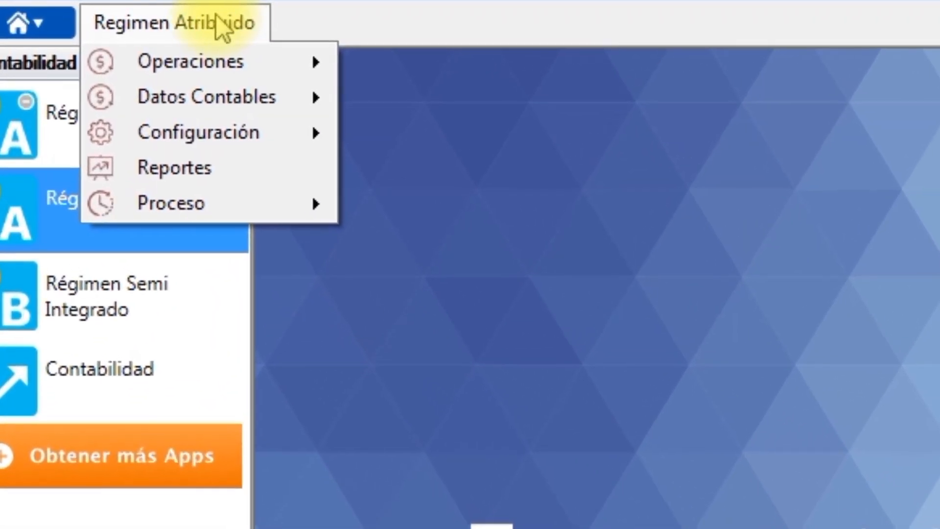
mouse_move(188, 54)
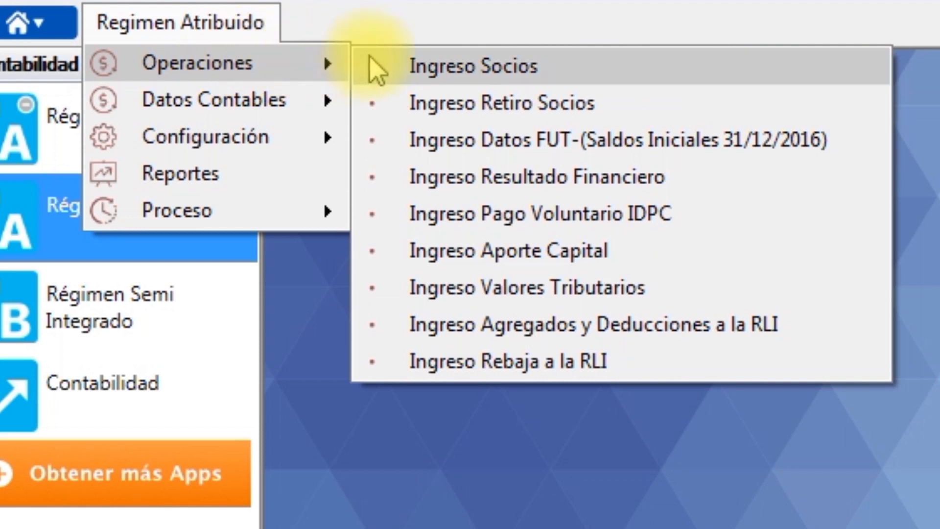
click(627, 63)
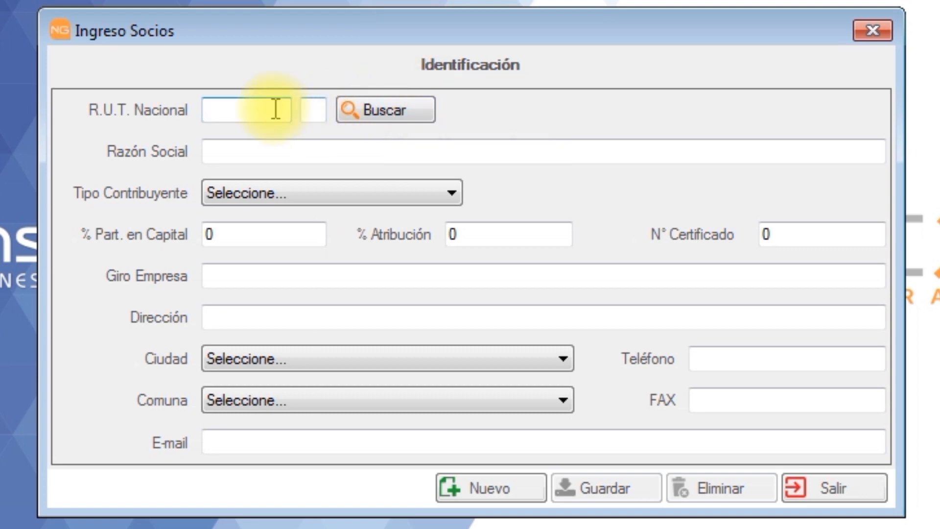
click(384, 111)
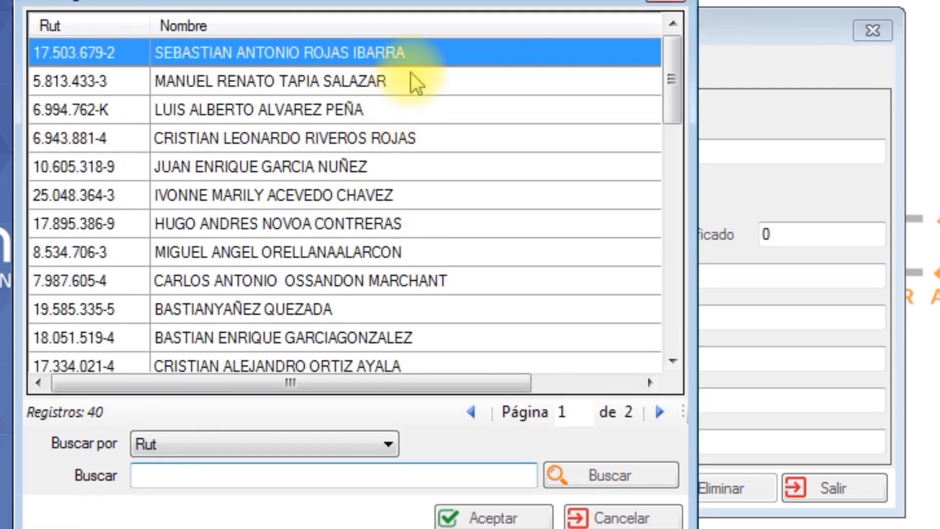
double_click(421, 50)
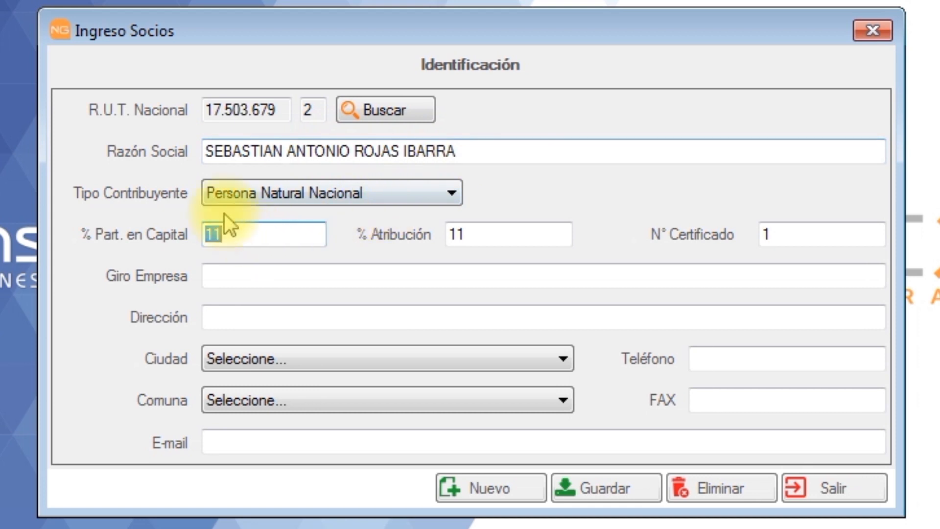
Review the partner's taxpayer type options and certificate number, and close the Ingreso Socios form
click(349, 192)
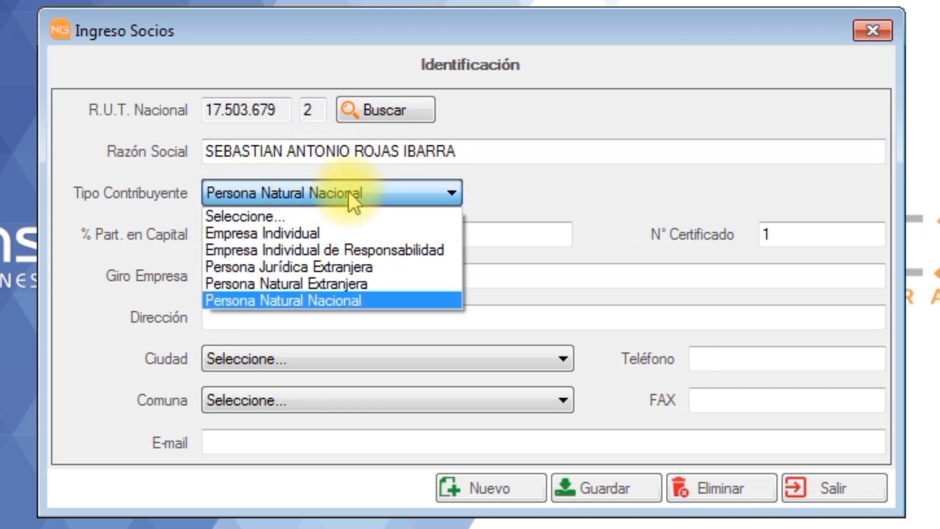
click(349, 192)
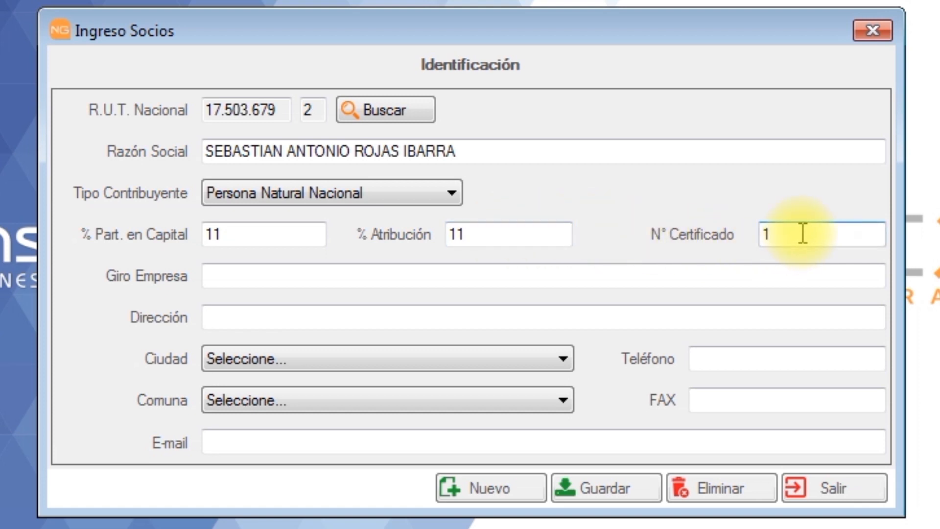
drag(802, 234, 757, 237)
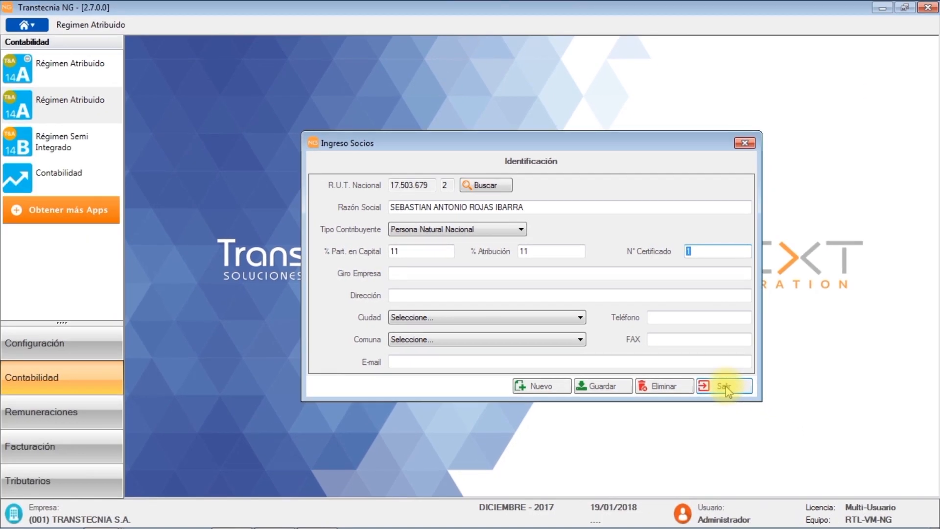
click(724, 386)
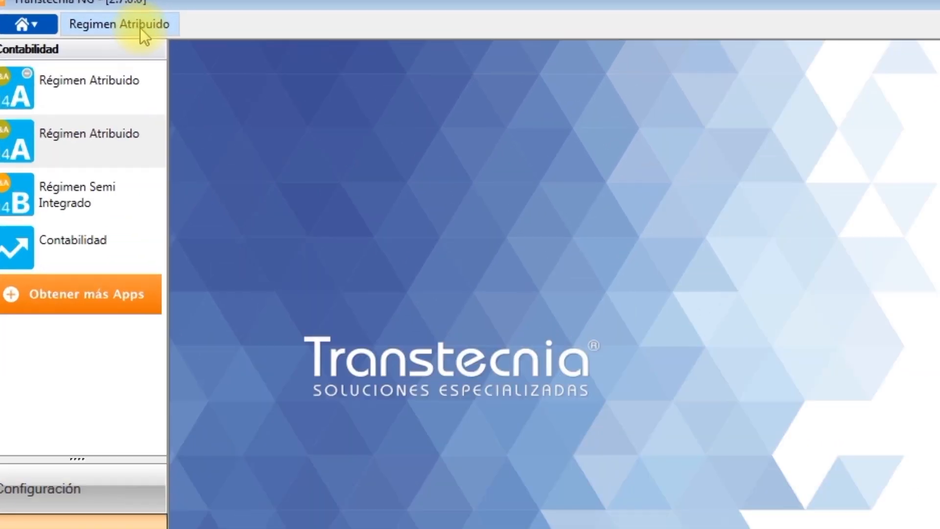
Open Ingreso Retiro Socios and load the withdrawals of the first partner in the catalogue
click(105, 26)
mouse_move(220, 78)
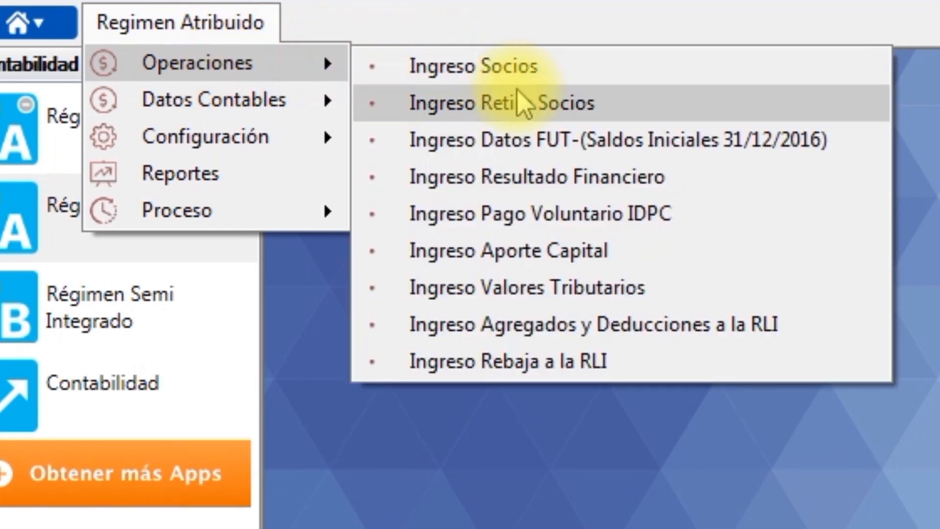
click(547, 105)
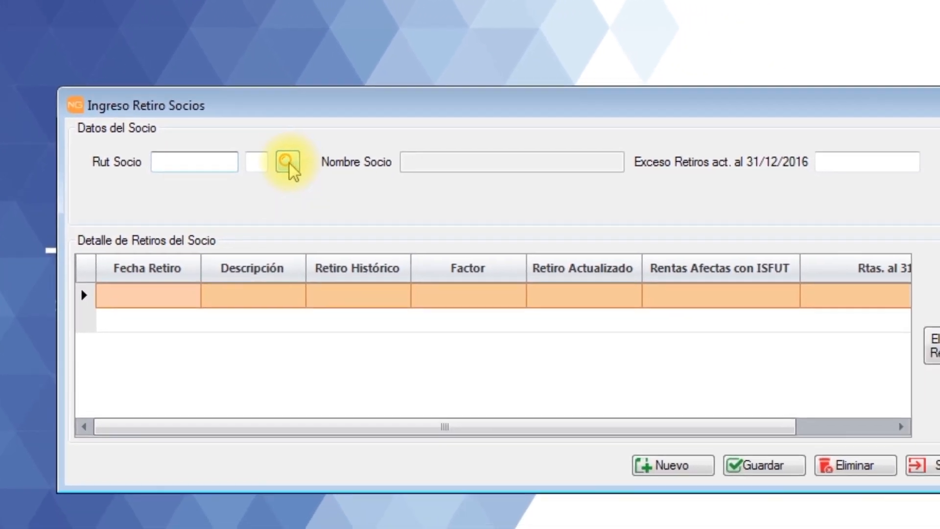
click(288, 162)
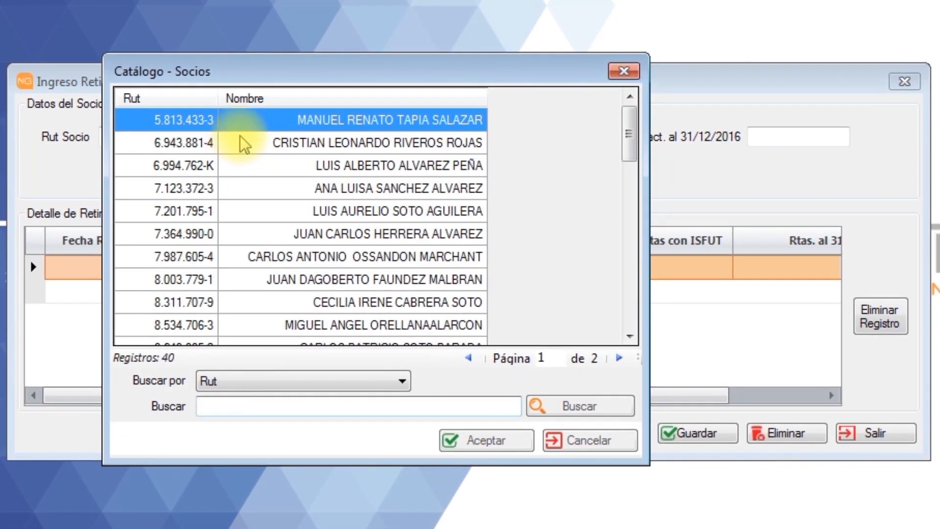
double_click(274, 127)
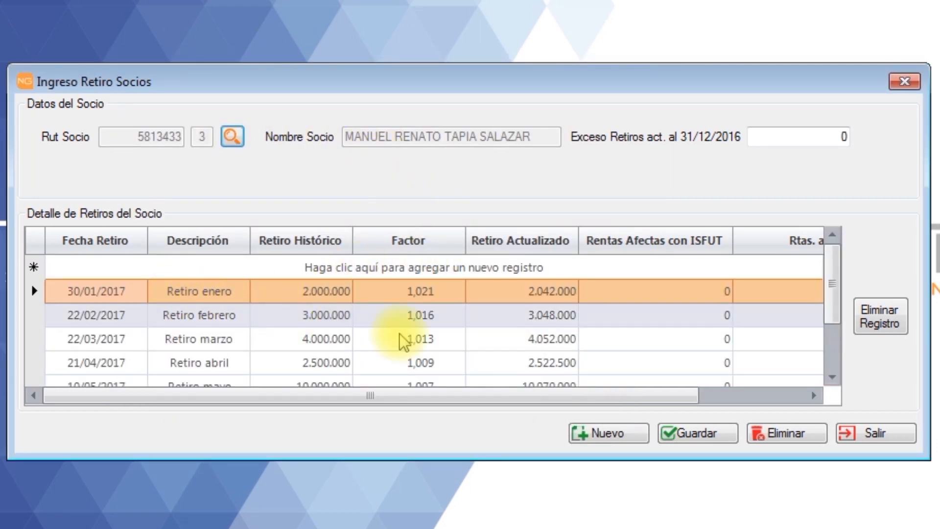
Add a withdrawal record dated 20/12/2017 with the description "Retiro diciembre" and a historical amount of 500.000
drag(835, 301, 838, 275)
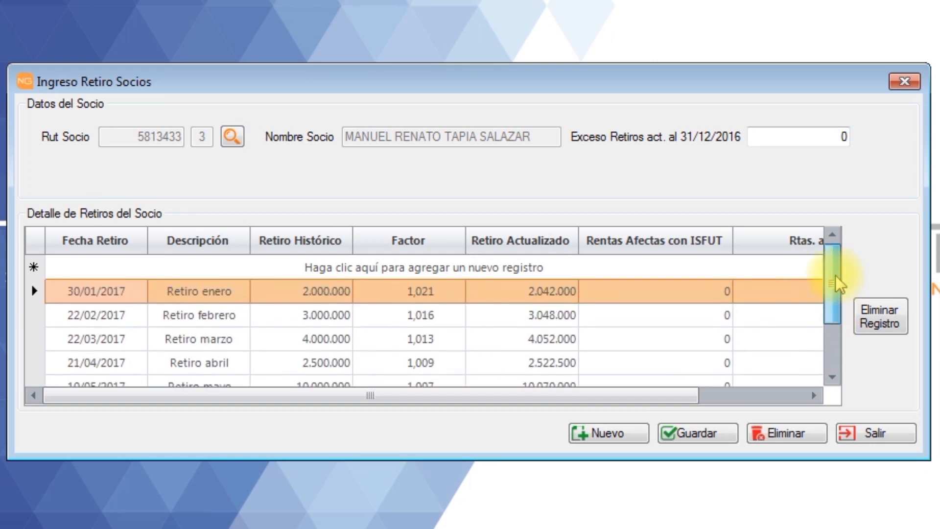
click(101, 269)
click(137, 267)
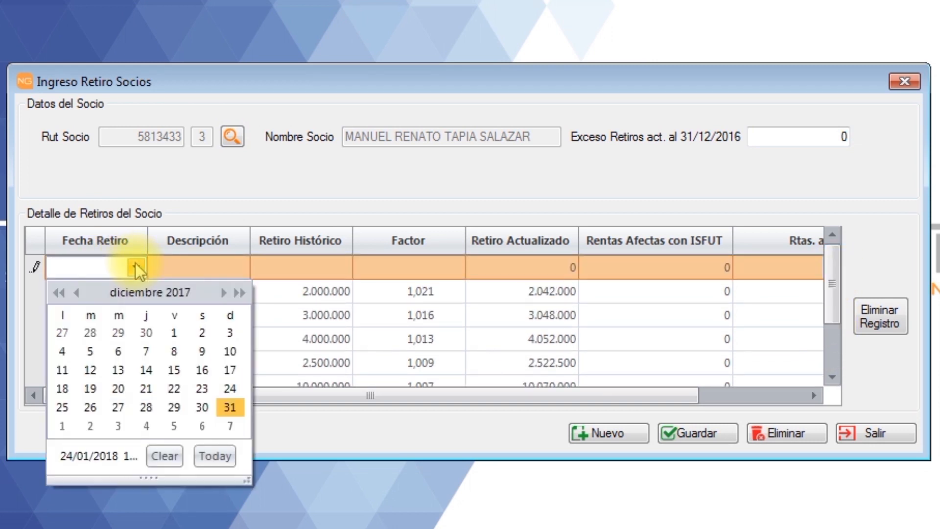
click(118, 389)
click(221, 270)
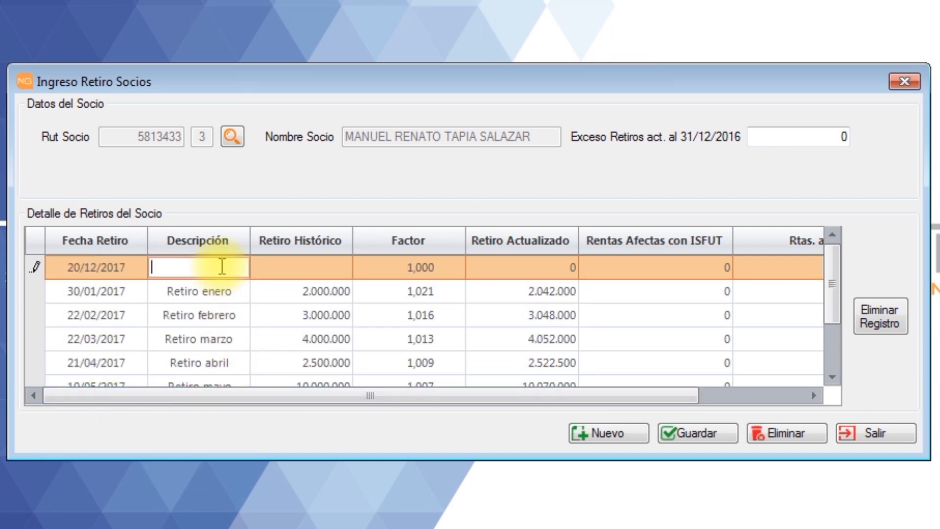
text(Retiro diciembre)
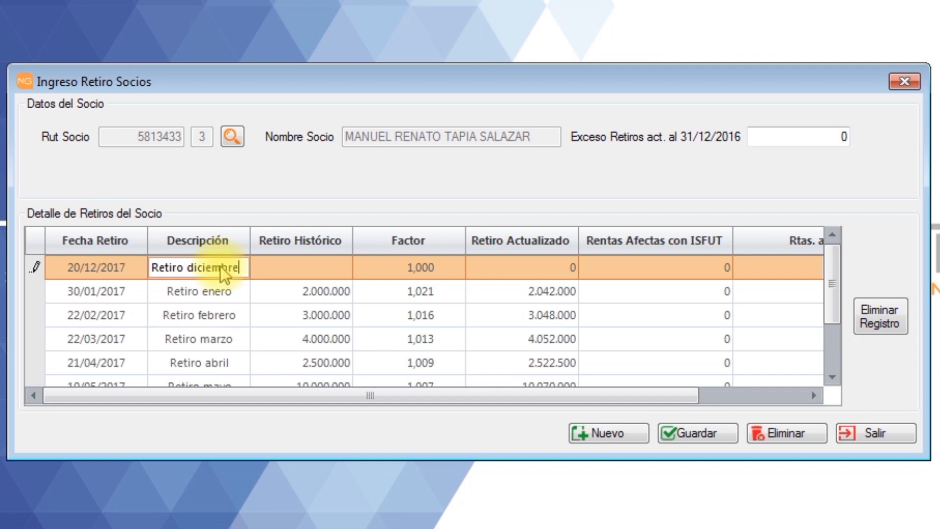
key(Tab)
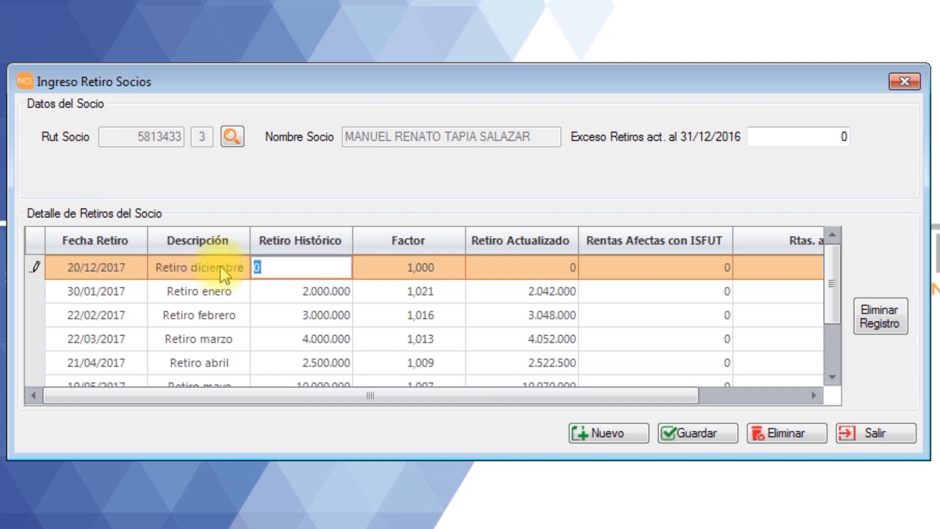
text(500.)
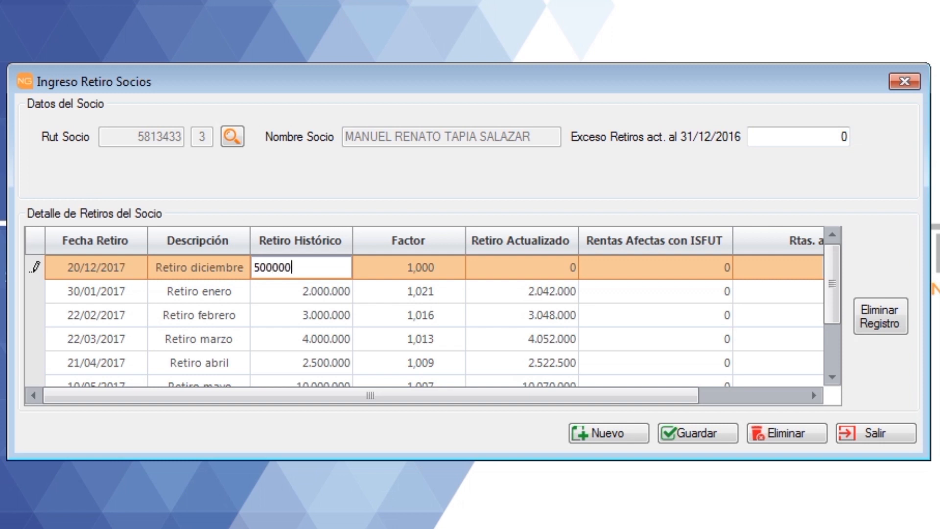
text(000)
key(Return)
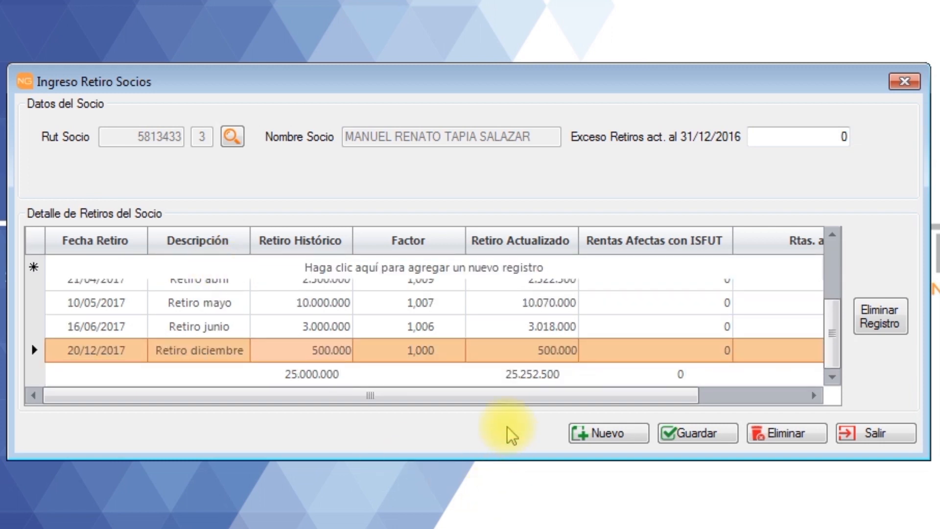
Check the remaining withdrawal columns and the excess withdrawals field, and save the partner's withdrawals before closing the form
drag(587, 399, 715, 415)
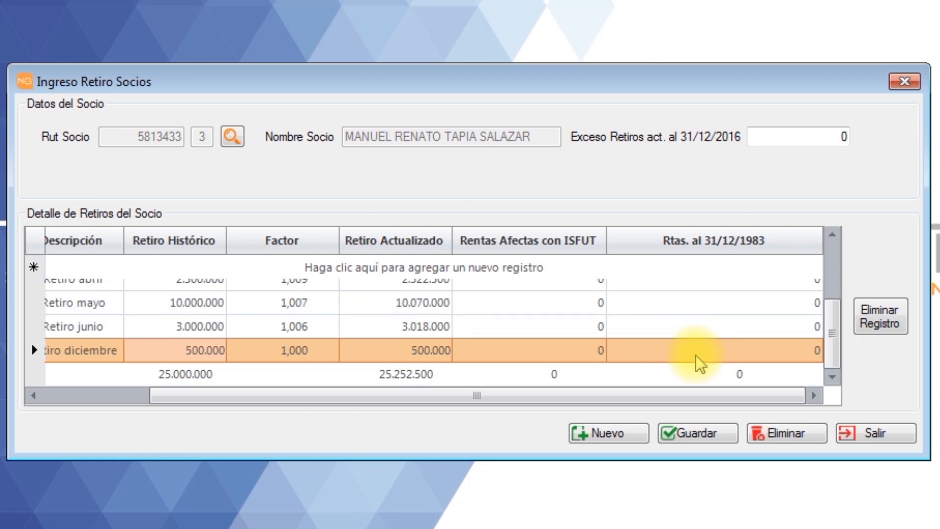
mouse_move(476, 396)
mouse_down()
mouse_move(437, 404)
mouse_move(530, 401)
mouse_move(485, 397)
mouse_move(350, 419)
mouse_move(504, 402)
mouse_move(478, 411)
mouse_up()
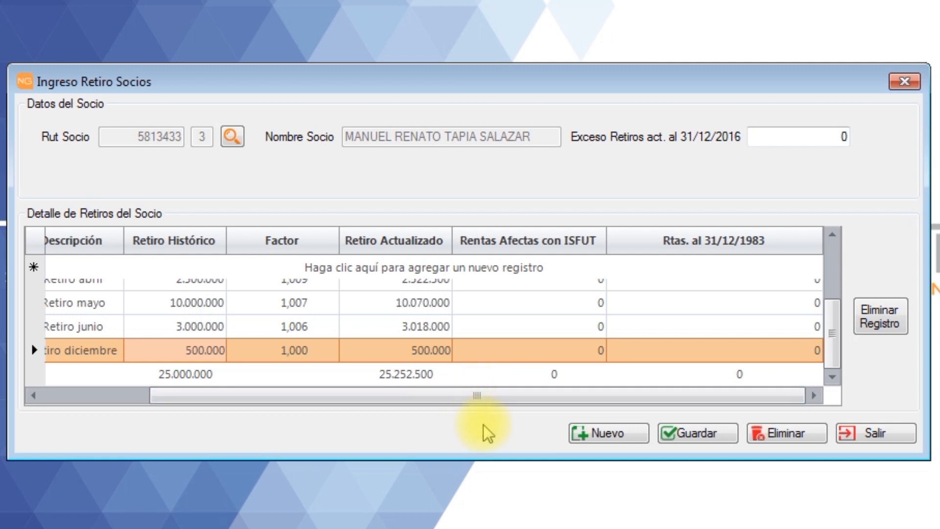
drag(478, 396, 321, 406)
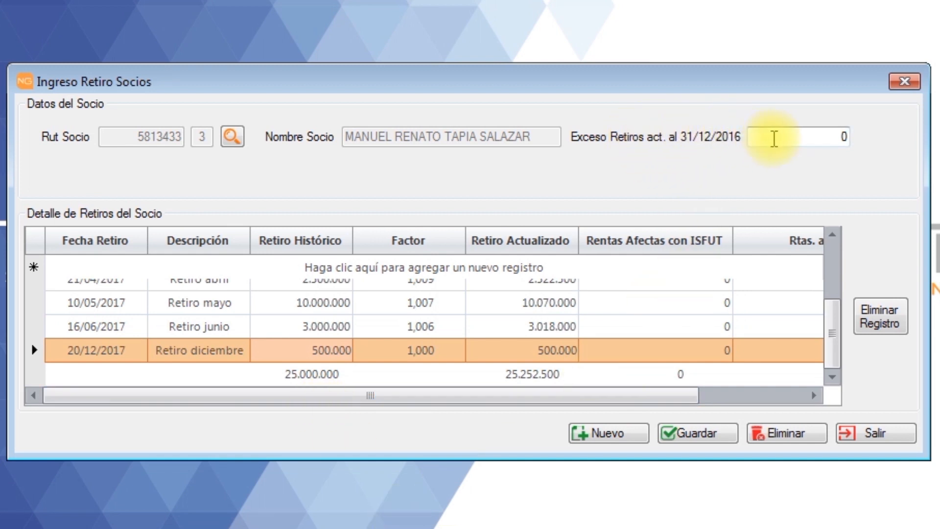
click(776, 137)
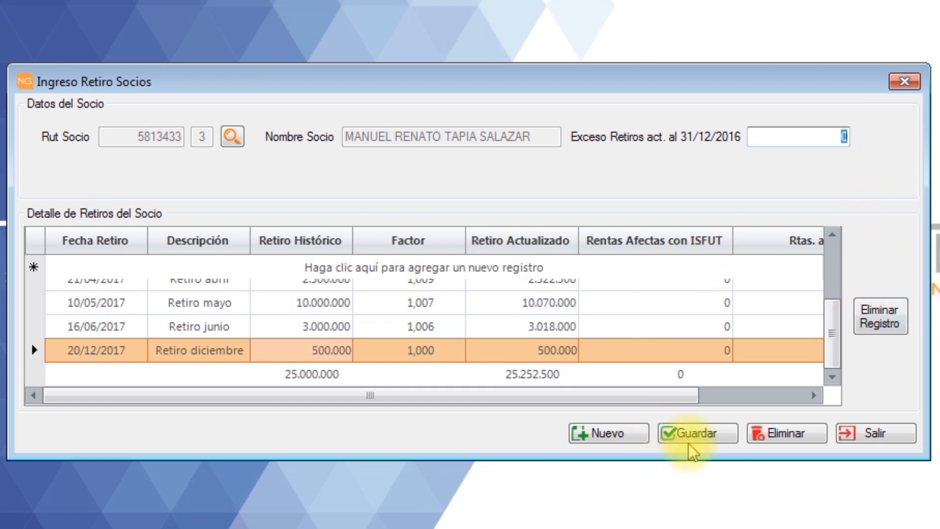
click(711, 436)
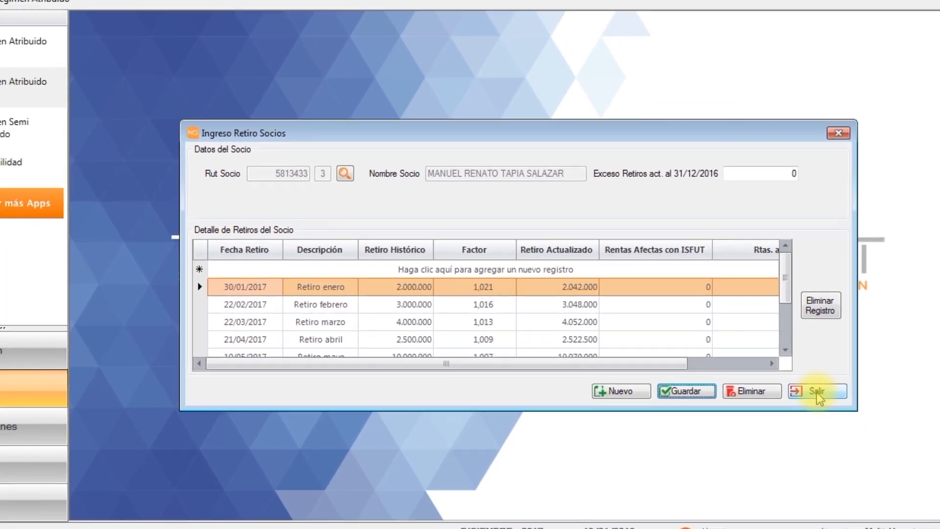
click(862, 422)
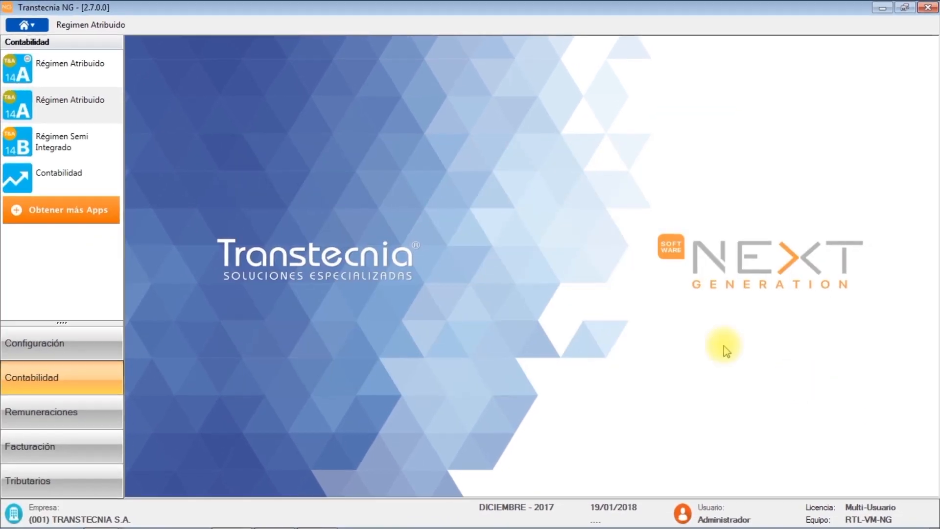
Review the fields of the Ingreso Datos FUT form for initial balances at 31/12/2016, and close it
click(116, 24)
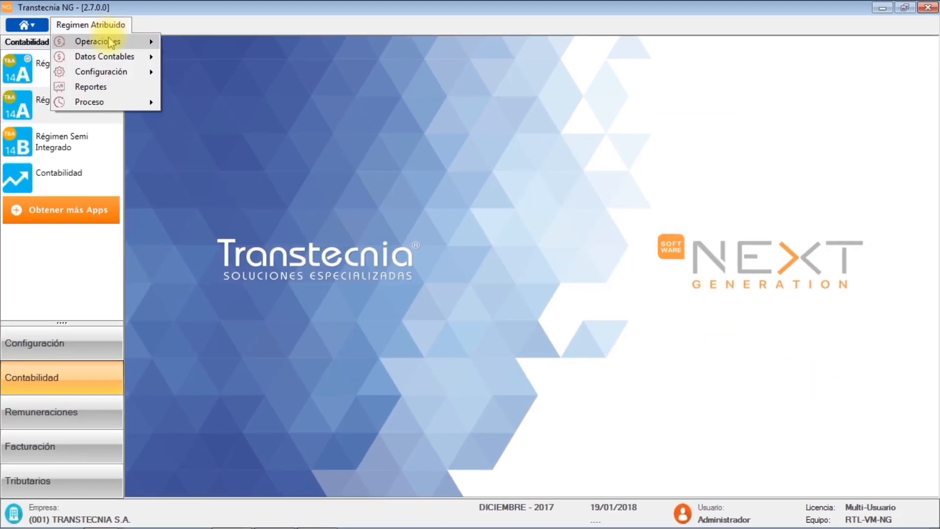
mouse_move(116, 47)
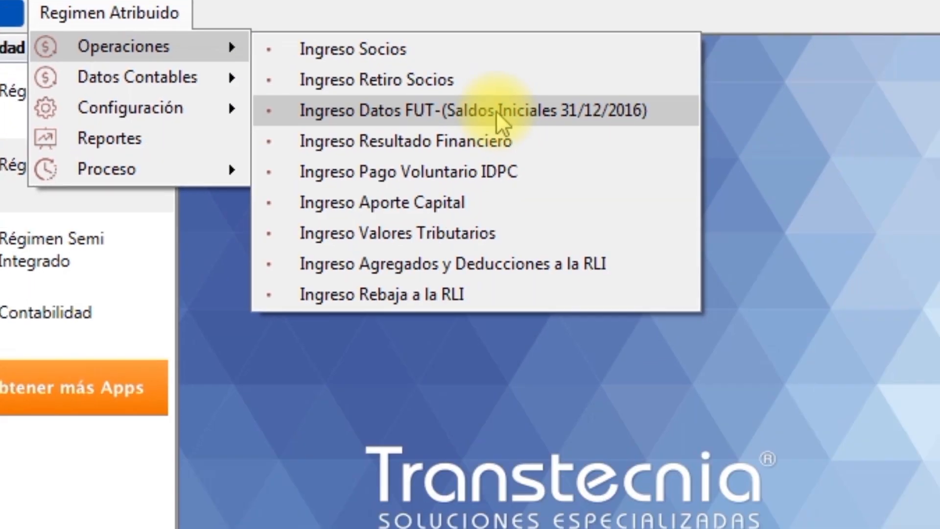
click(647, 142)
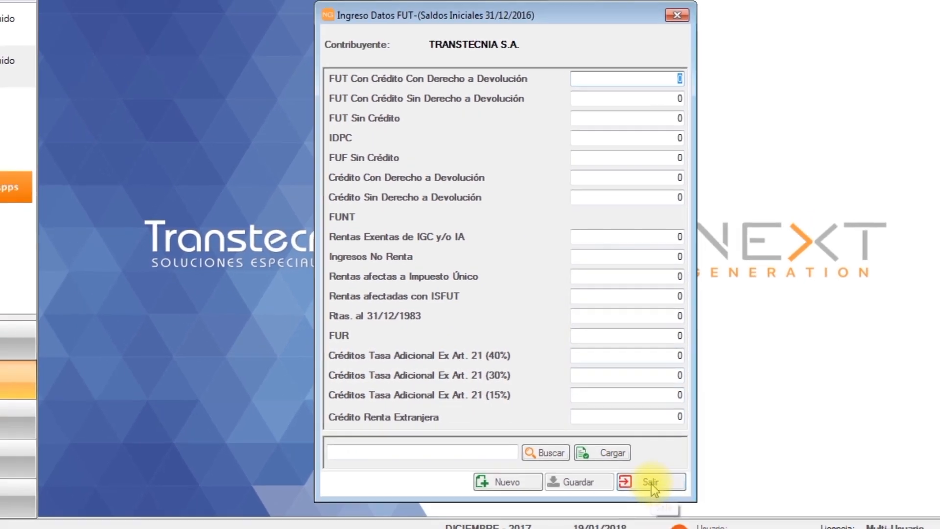
click(636, 507)
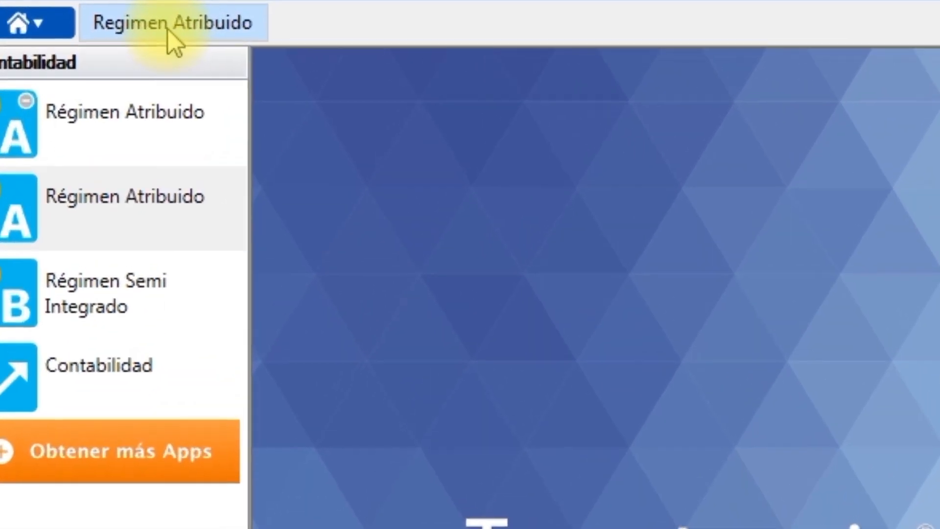
Review the amount and the profit or loss option in the Ingreso Resultado Financiero form, and close it
click(89, 26)
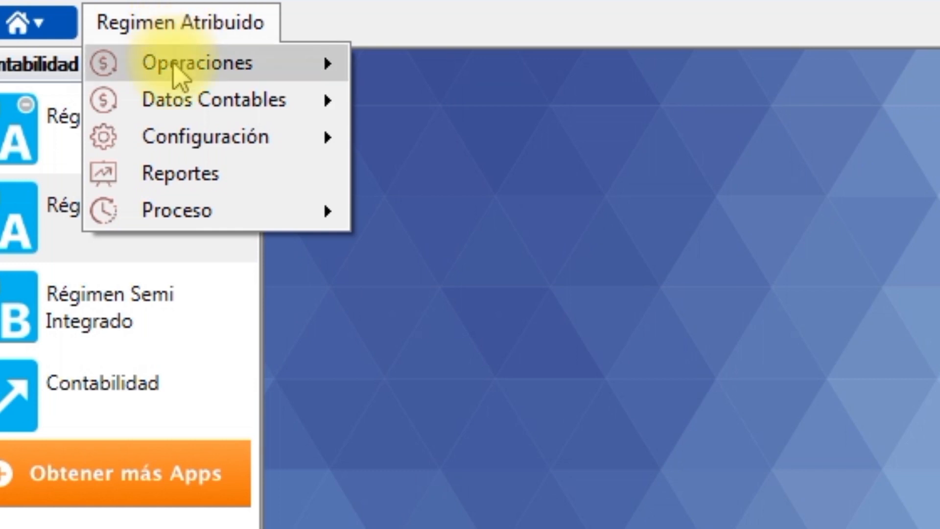
mouse_move(177, 75)
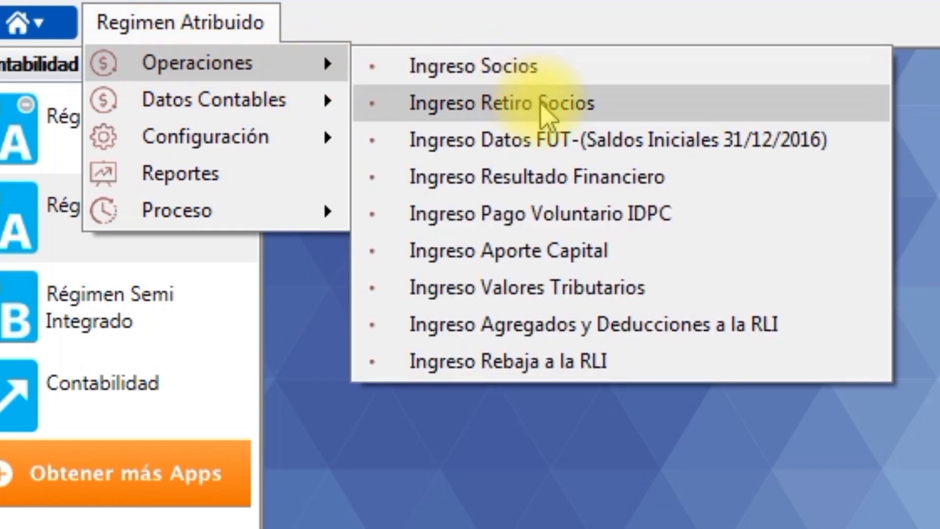
click(534, 177)
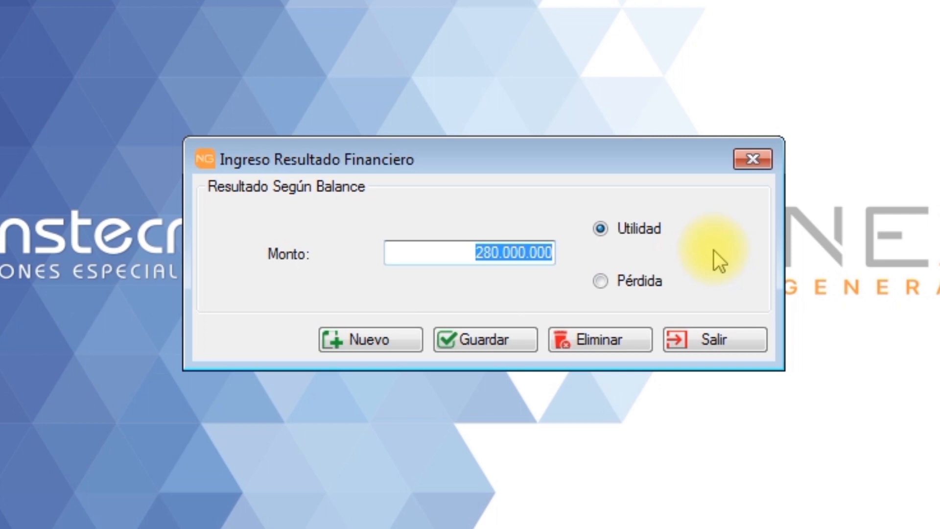
click(714, 337)
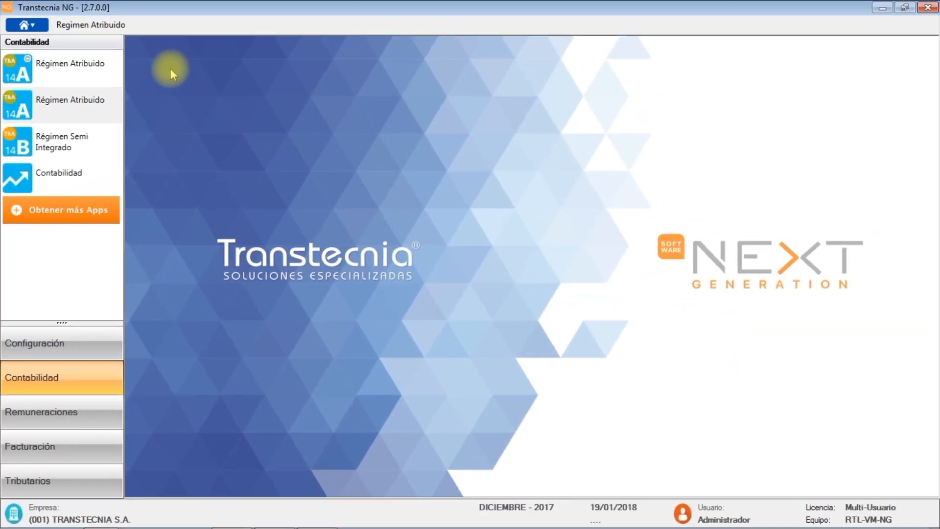
Open the Ingreso Agregados y Deducciones a la RLI form and check the available Tipo Agrupación options
click(109, 25)
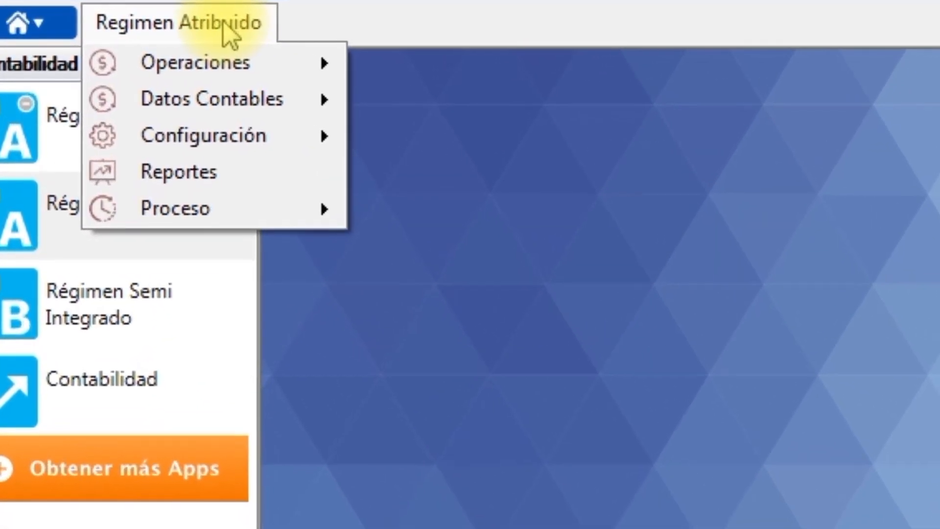
mouse_move(220, 55)
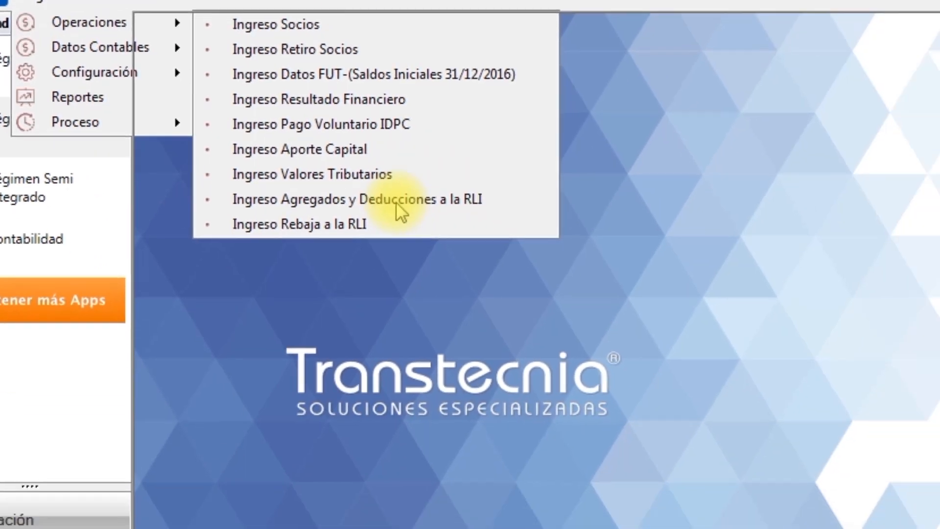
click(651, 327)
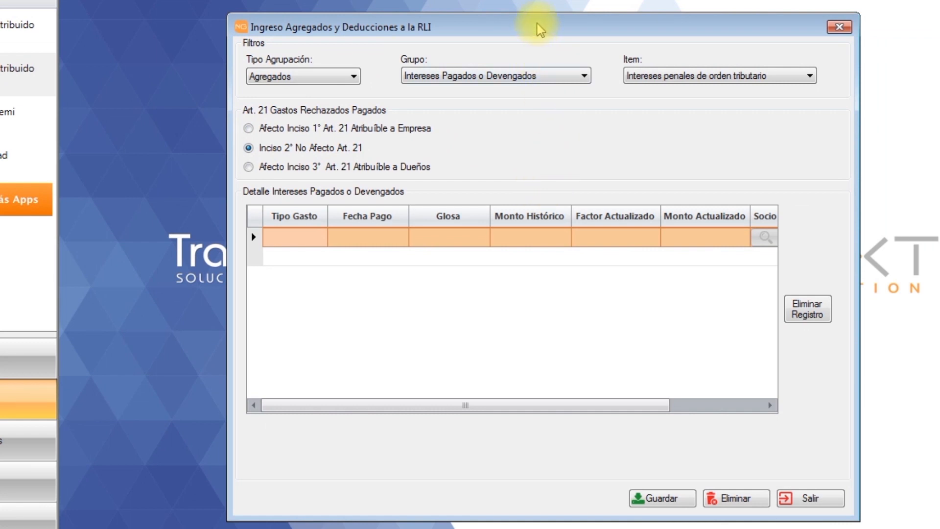
drag(540, 30, 518, 18)
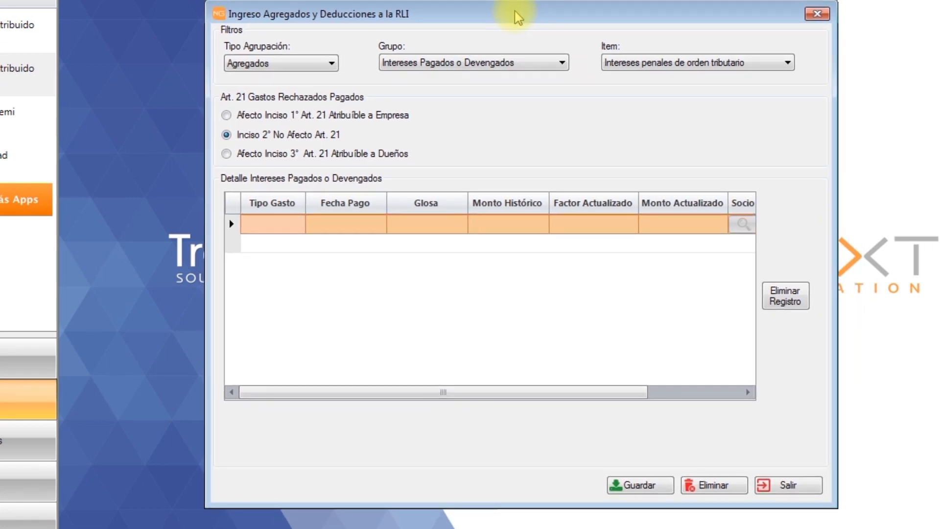
click(333, 63)
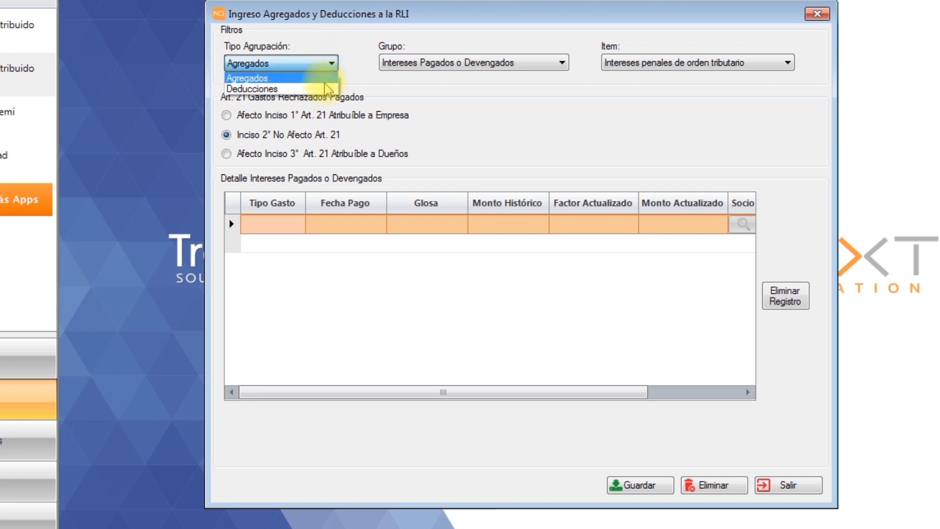
click(360, 66)
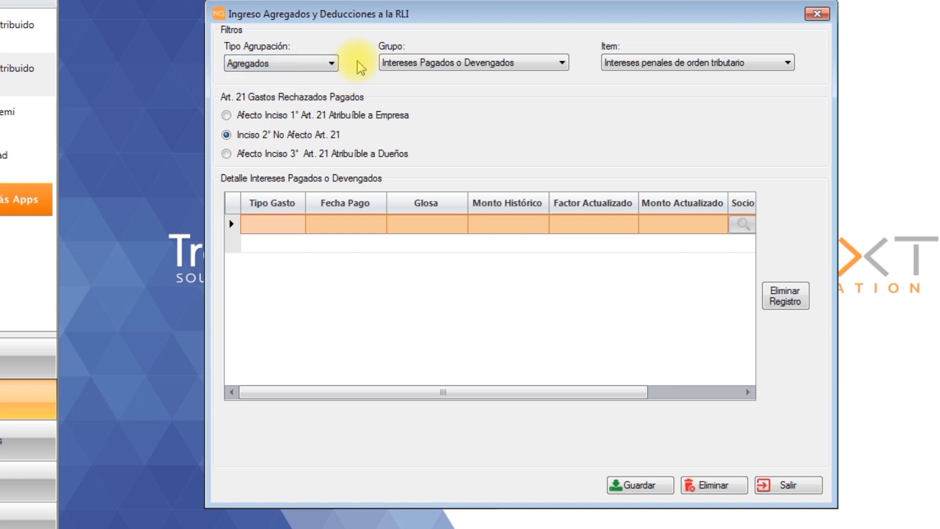
Review the Agregados groups and display the item "Int. excesivos y otros pagados al socio." under Intereses Pagados o Devengados
click(523, 66)
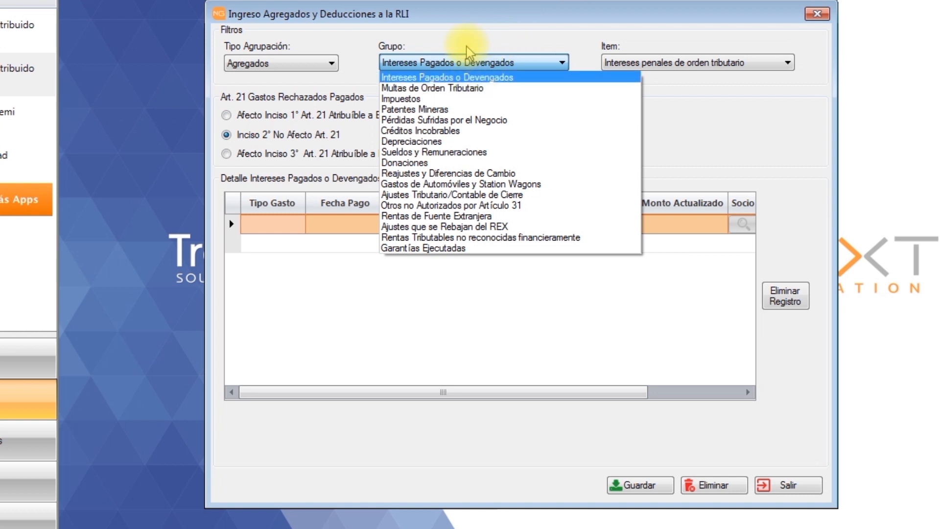
click(705, 64)
click(704, 64)
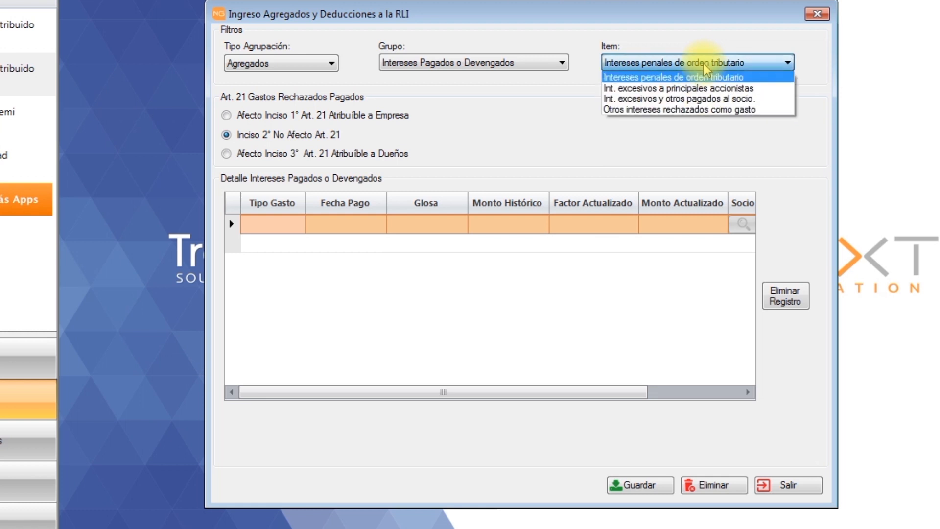
click(703, 100)
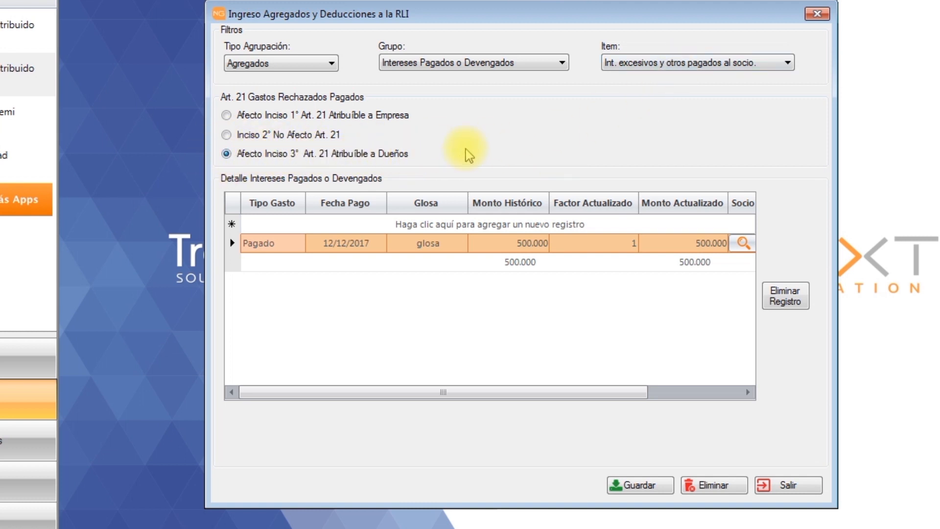
Try the Inciso 1° and Inciso 2° options of Art. 21 Gastos Rechazados Pagados, and return to Afecto Inciso 3° Atribuíble a Dueños
click(226, 135)
click(226, 115)
click(226, 135)
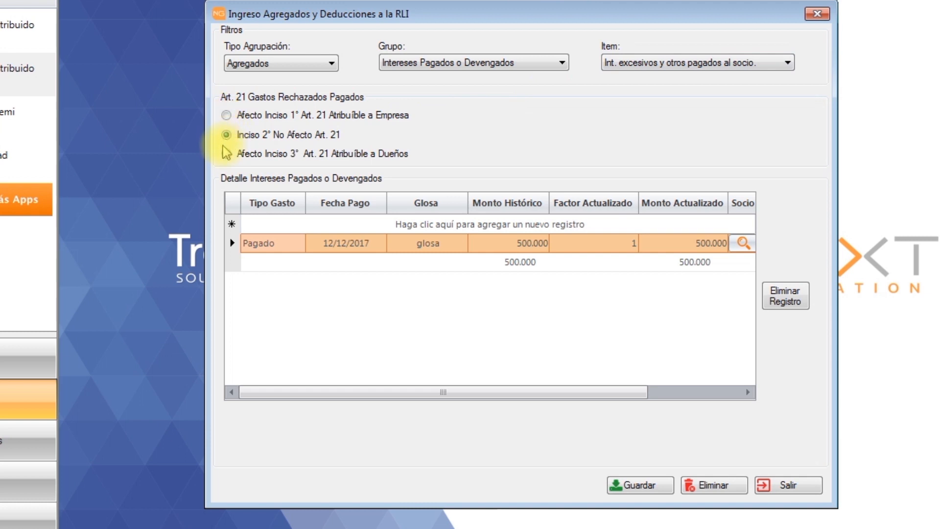
click(226, 154)
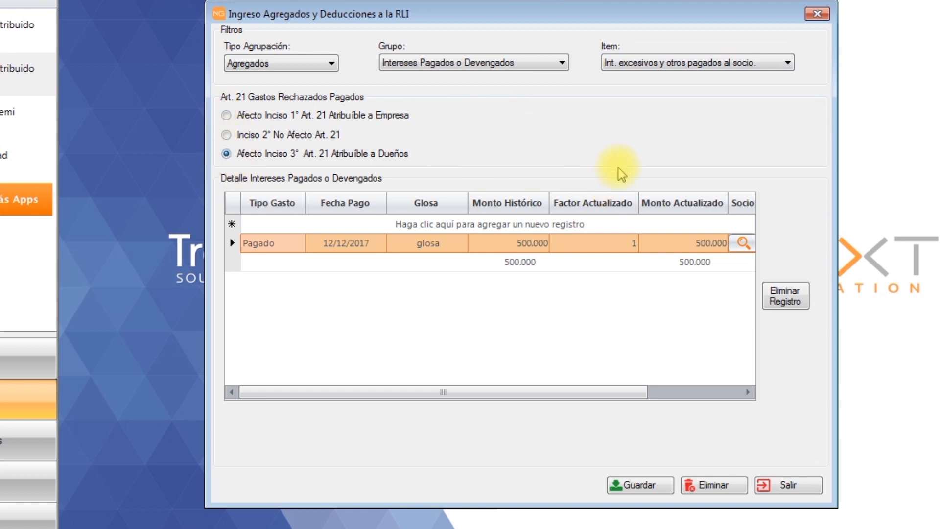
Switch the Tipo Agrupación to Deducciones to review its groups, and close the form, cancelling the pending operation
click(315, 64)
click(303, 89)
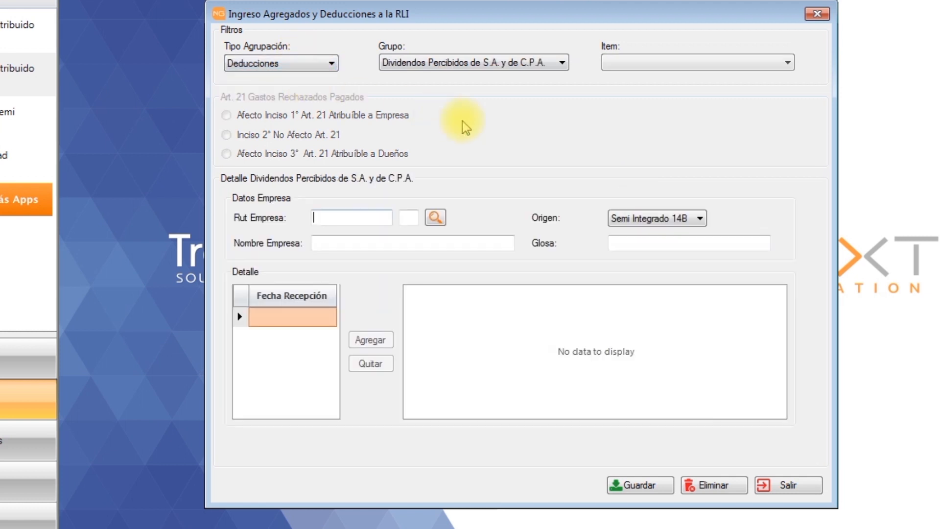
click(530, 64)
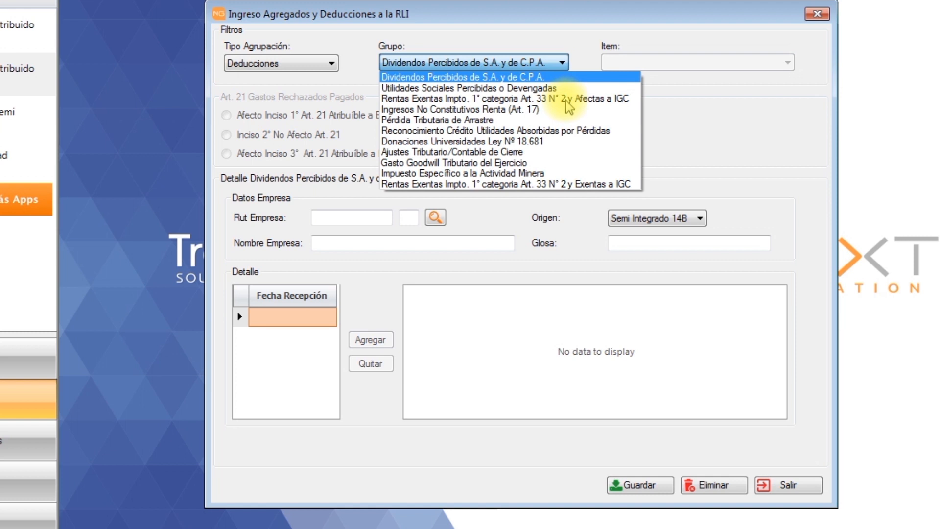
click(679, 128)
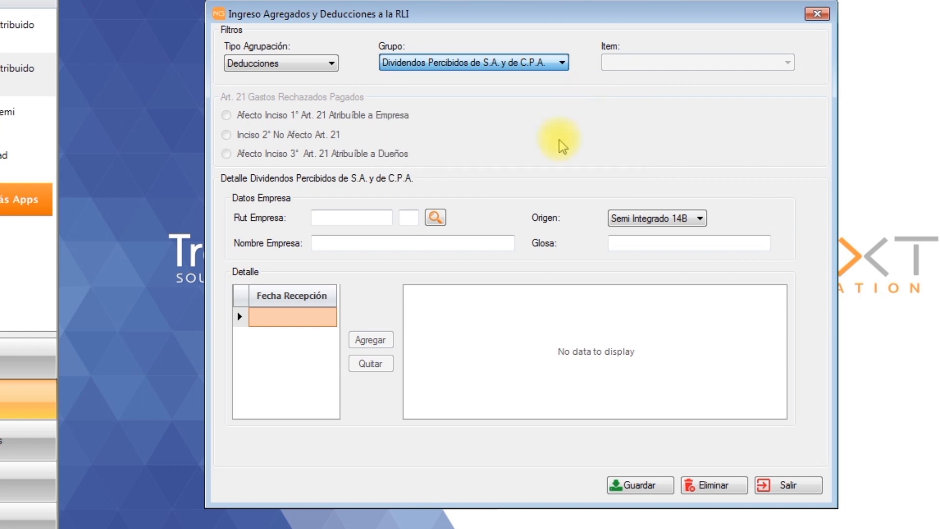
click(796, 486)
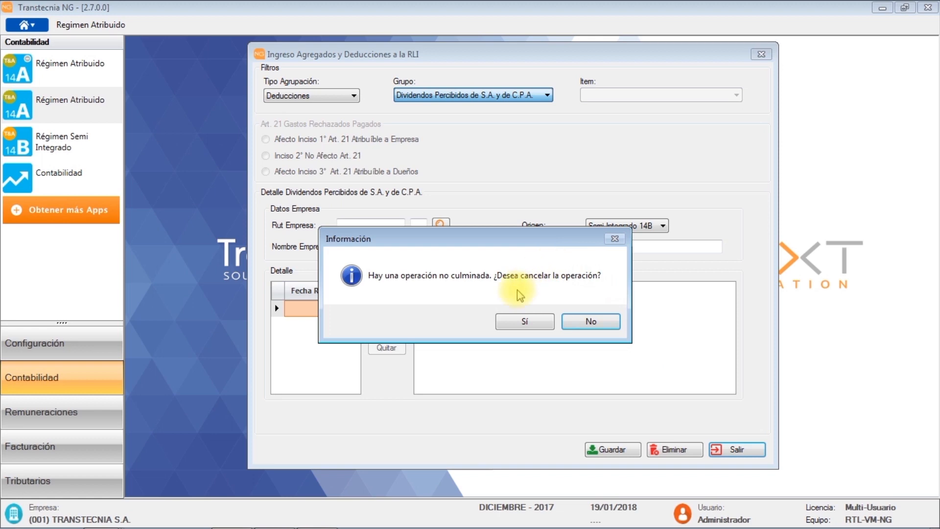
click(523, 321)
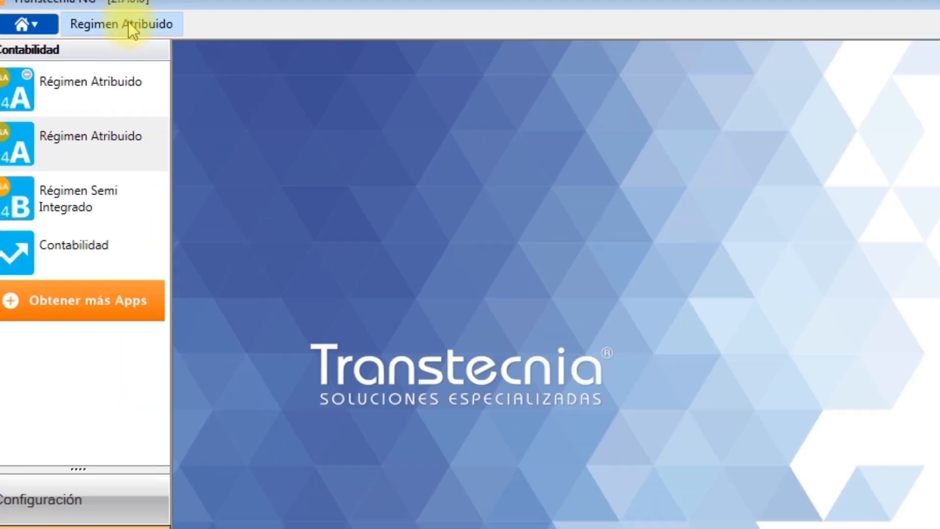
Open the Ingreso Aporte Capital form and examine the payments of the first three capital records
click(128, 24)
mouse_move(144, 55)
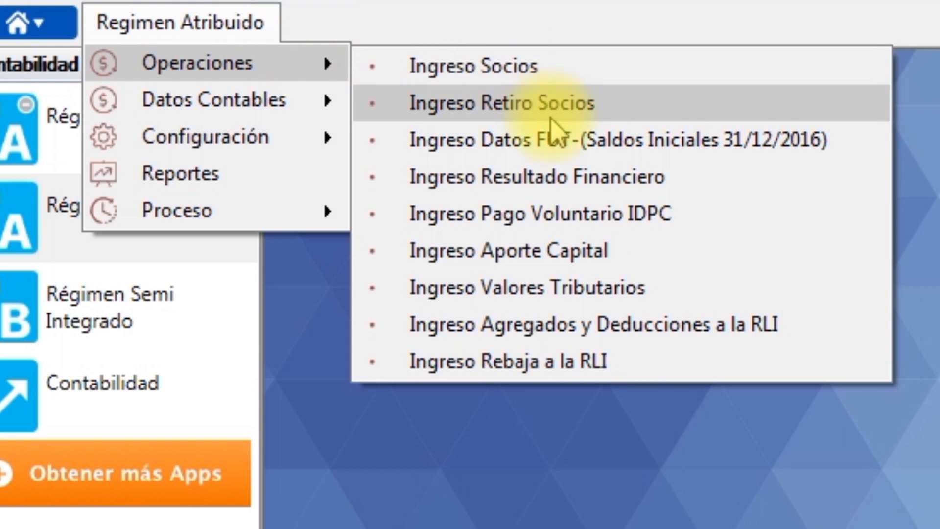
click(541, 251)
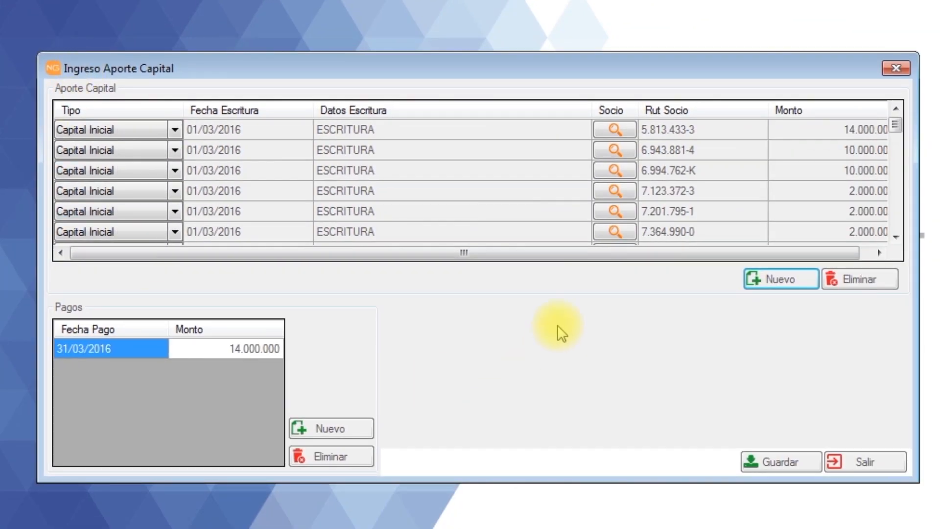
drag(465, 254, 425, 262)
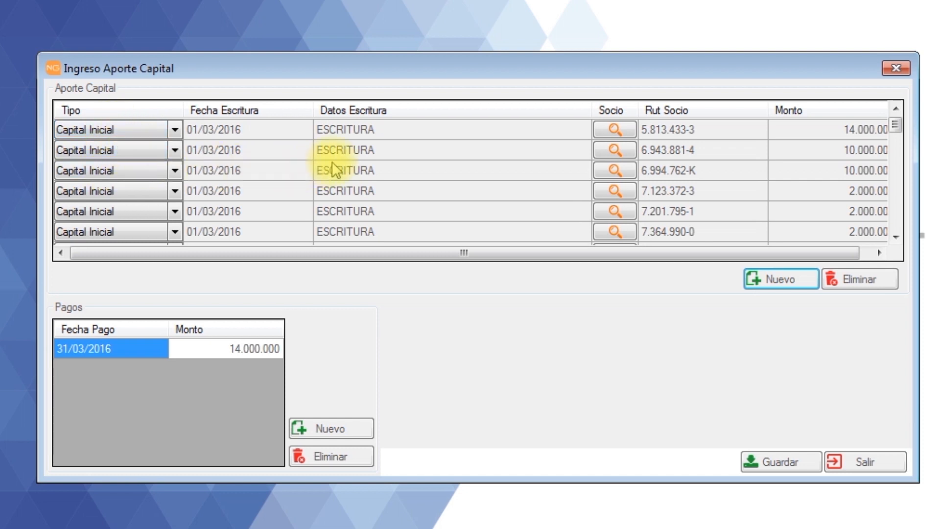
click(384, 128)
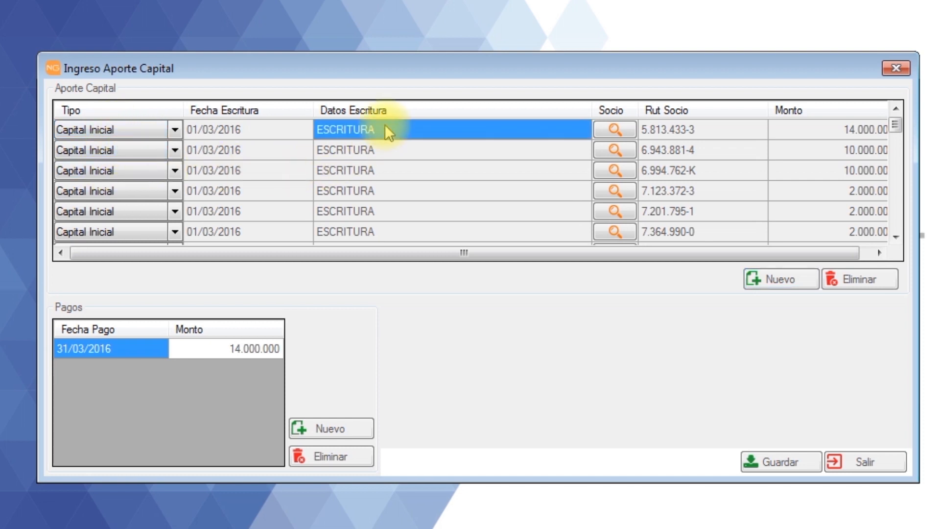
click(386, 147)
click(385, 173)
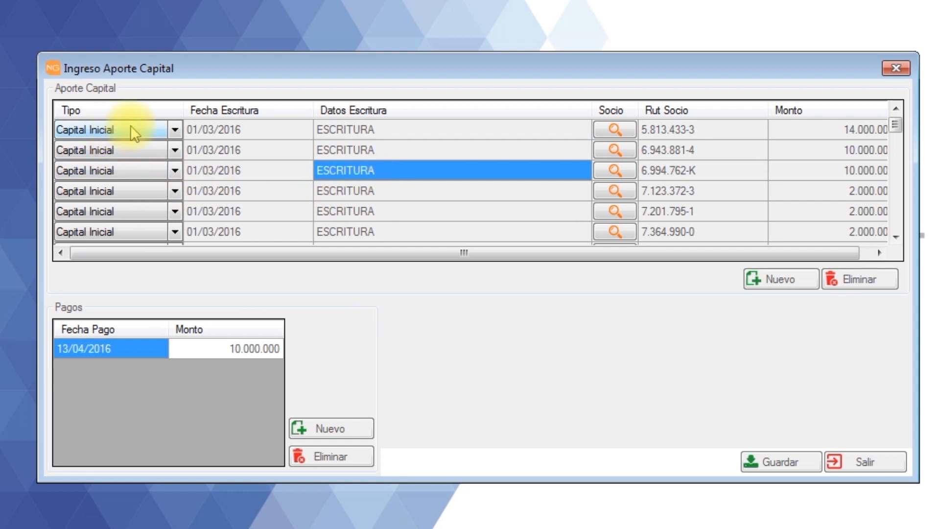
Add a blank capital contribution record to view its type options, and delete that record
click(778, 280)
click(174, 231)
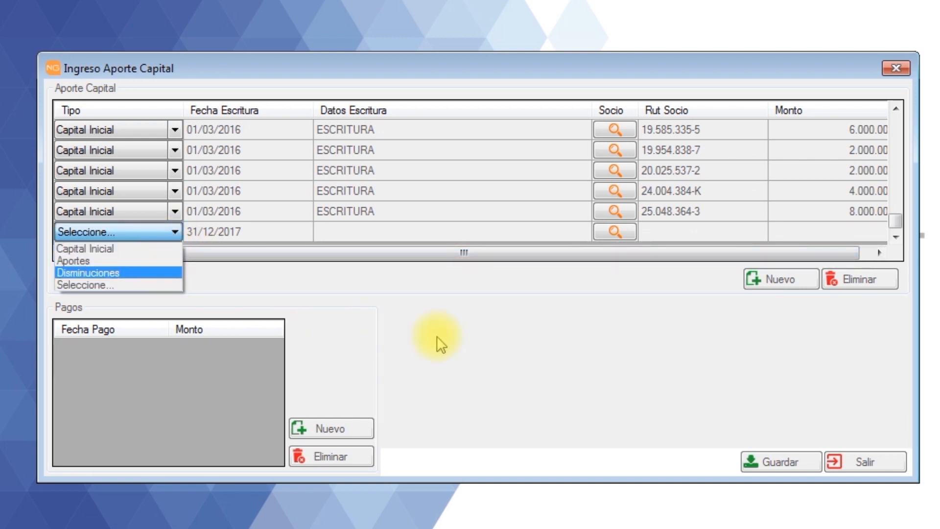
click(560, 284)
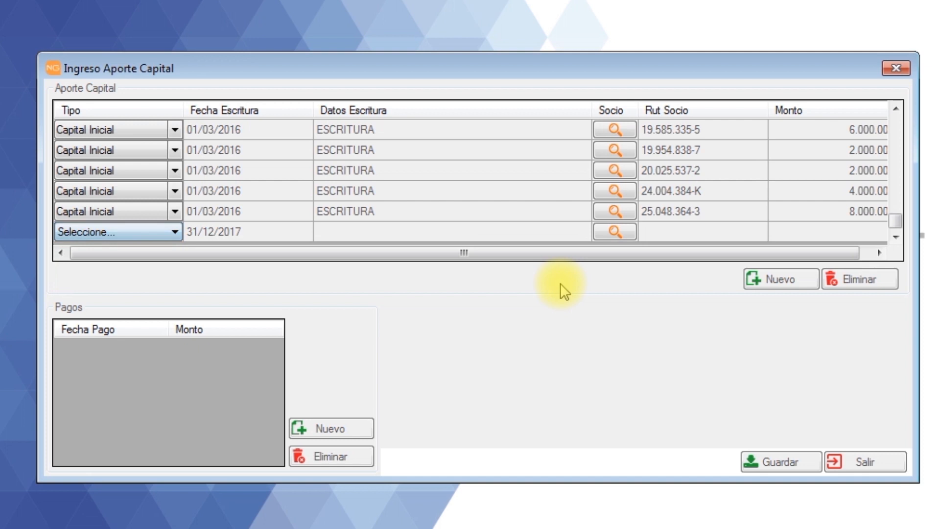
click(421, 230)
click(851, 288)
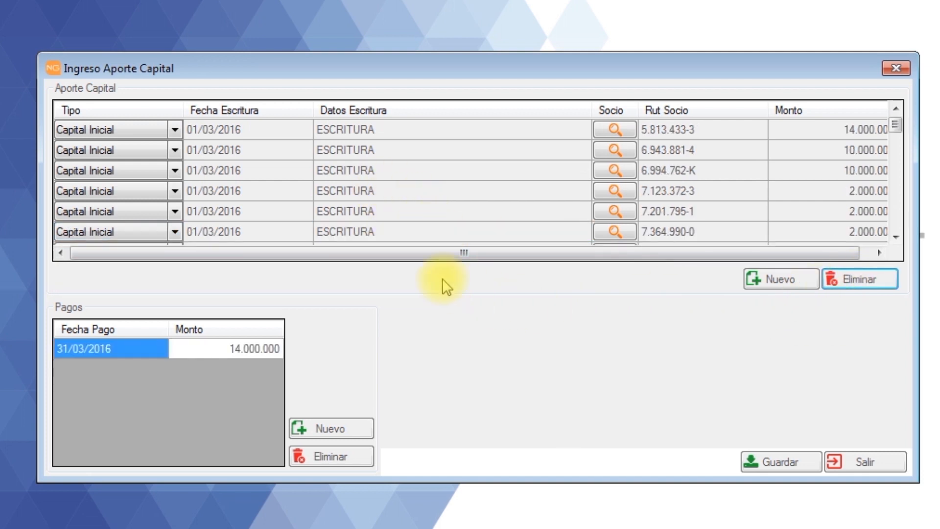
Check the first capital record's payment and close the Ingreso Aporte Capital form, cancelling the pending operation
click(424, 132)
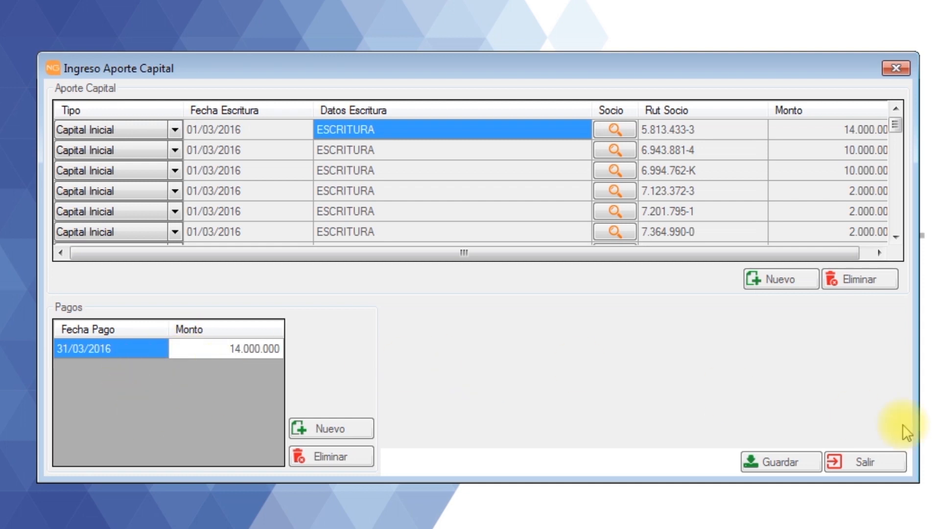
click(848, 465)
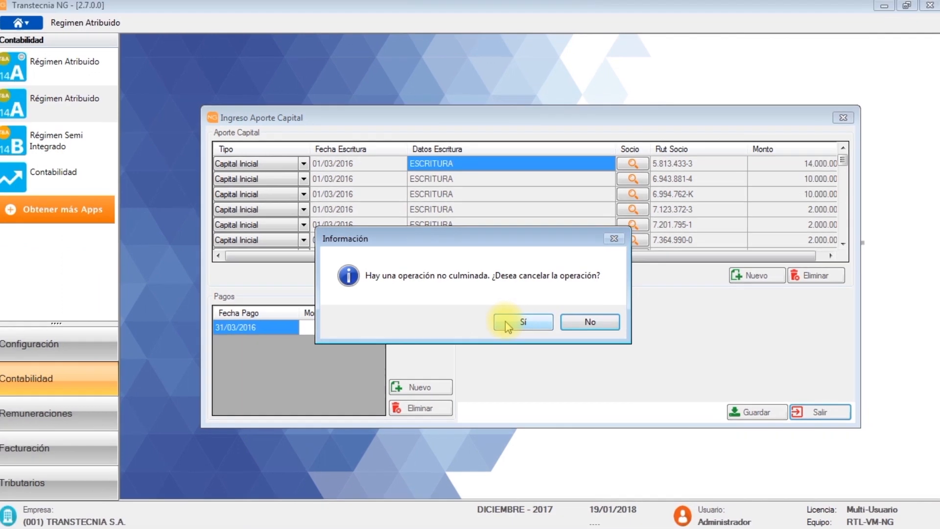
click(470, 333)
Open the Ingreso Valores Tributarios form and go through the Valor Financiero of each asset account
click(108, 30)
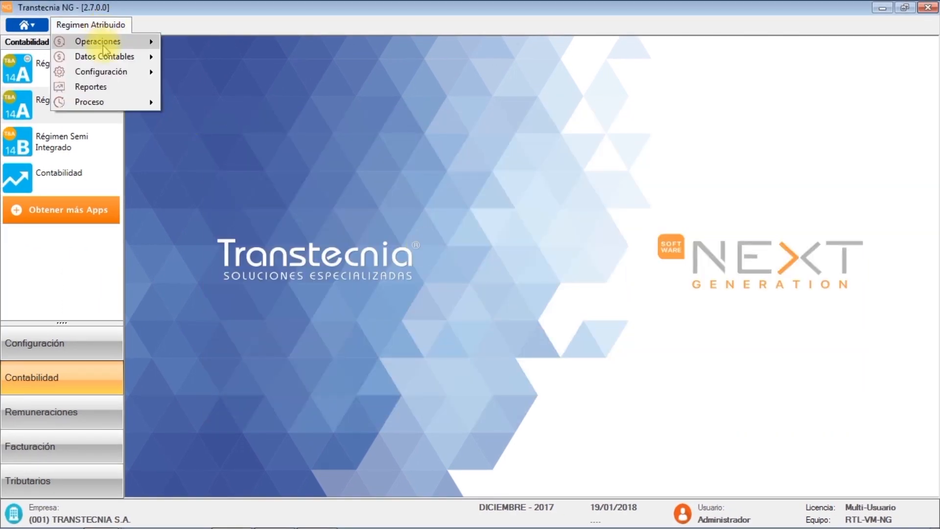
mouse_move(104, 42)
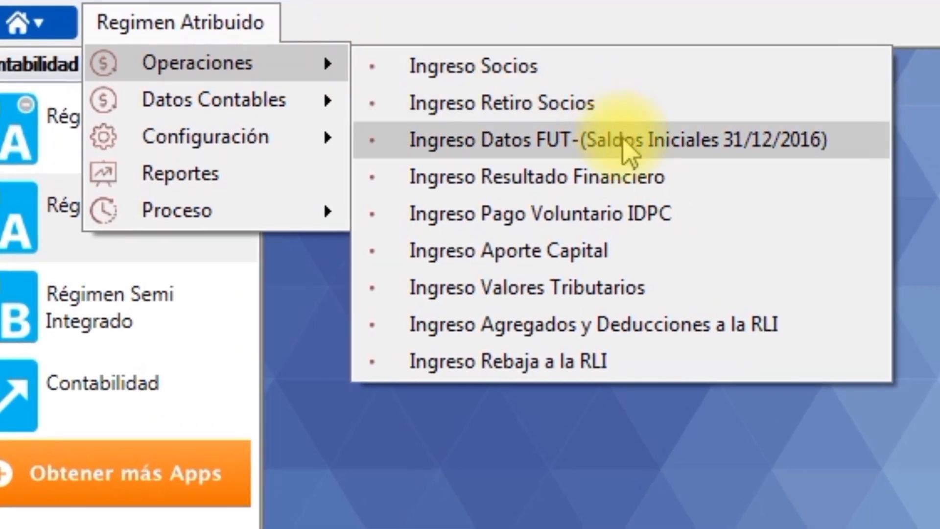
click(612, 294)
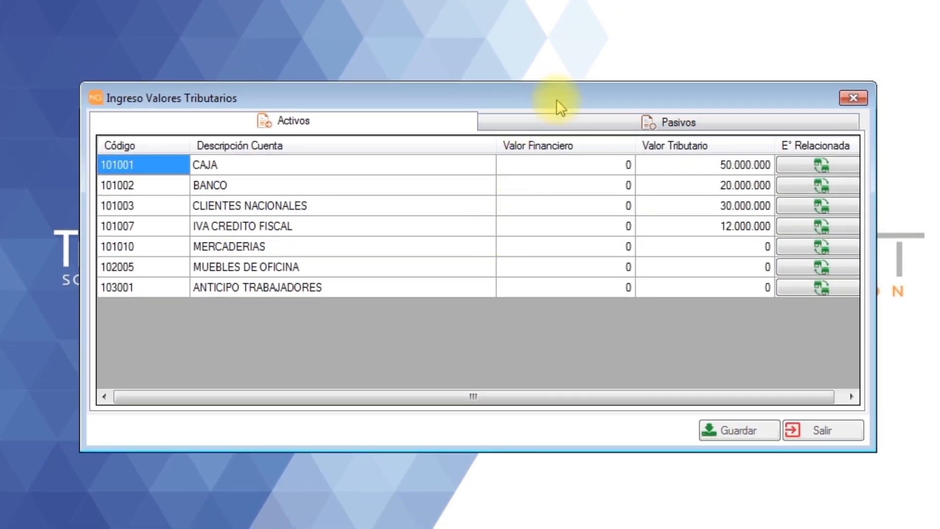
click(566, 165)
click(562, 186)
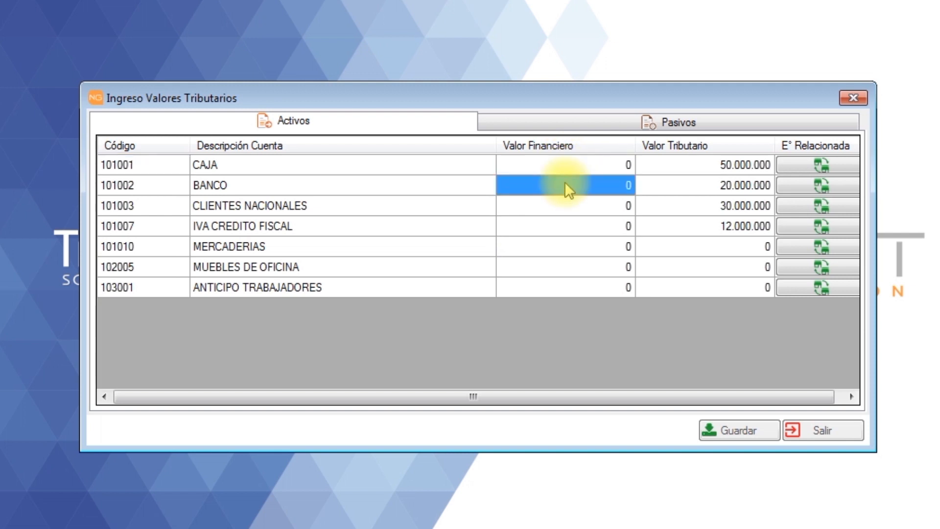
click(564, 208)
click(569, 229)
click(572, 246)
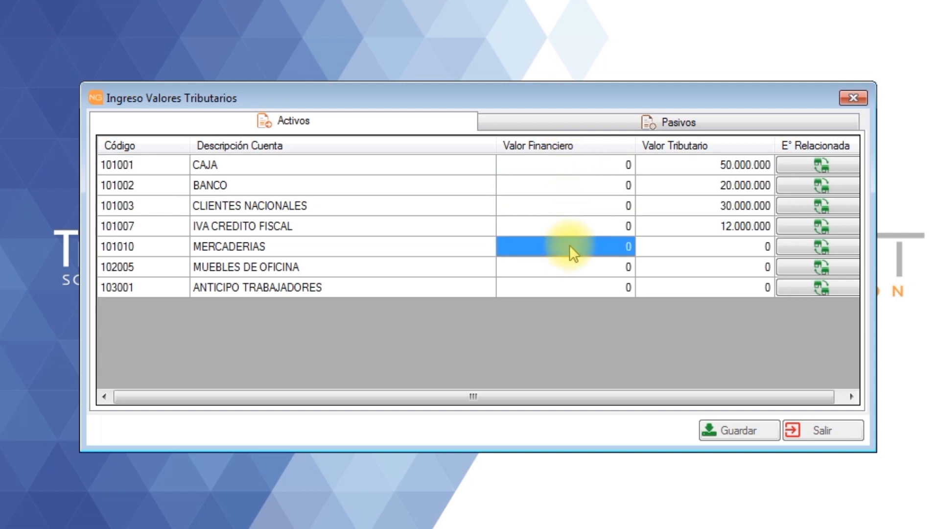
click(568, 267)
click(566, 288)
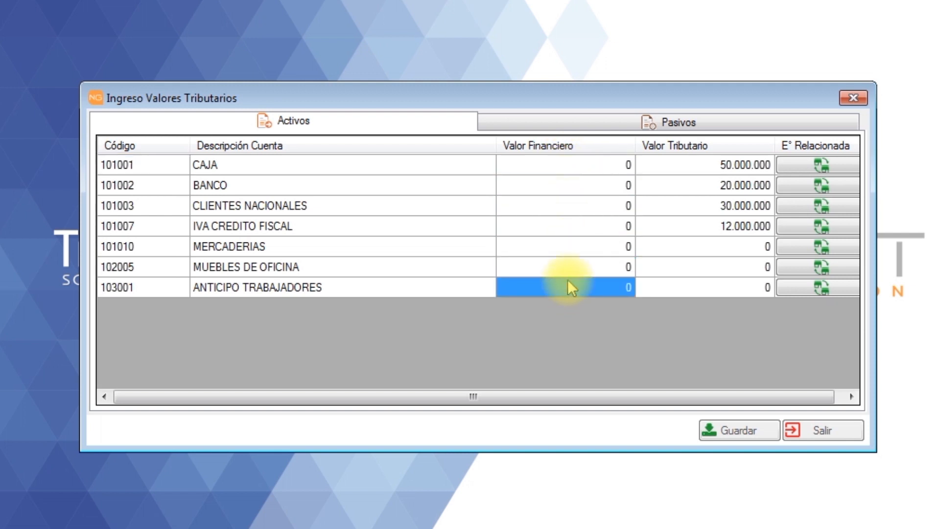
click(569, 165)
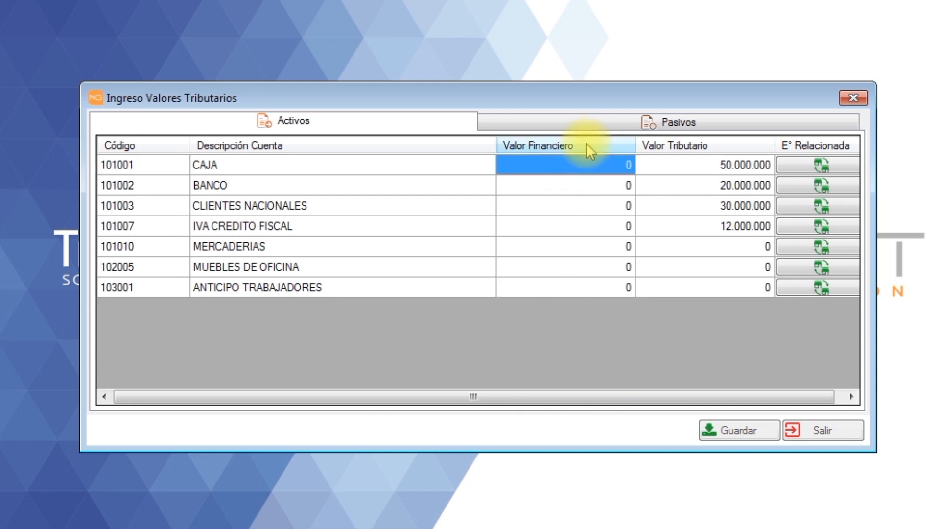
Check the Valor Tributario of the CAJA and BANCO asset accounts
click(700, 165)
click(701, 166)
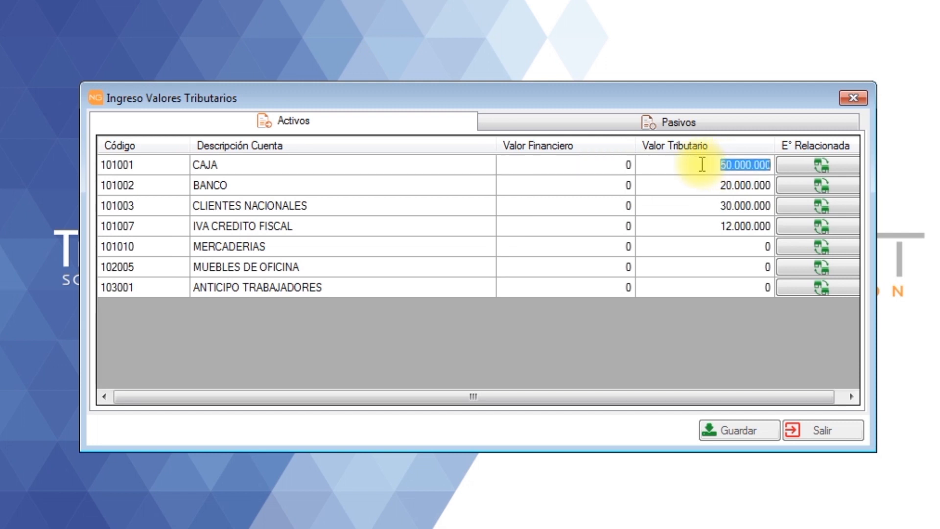
click(702, 165)
drag(702, 164, 776, 167)
click(684, 180)
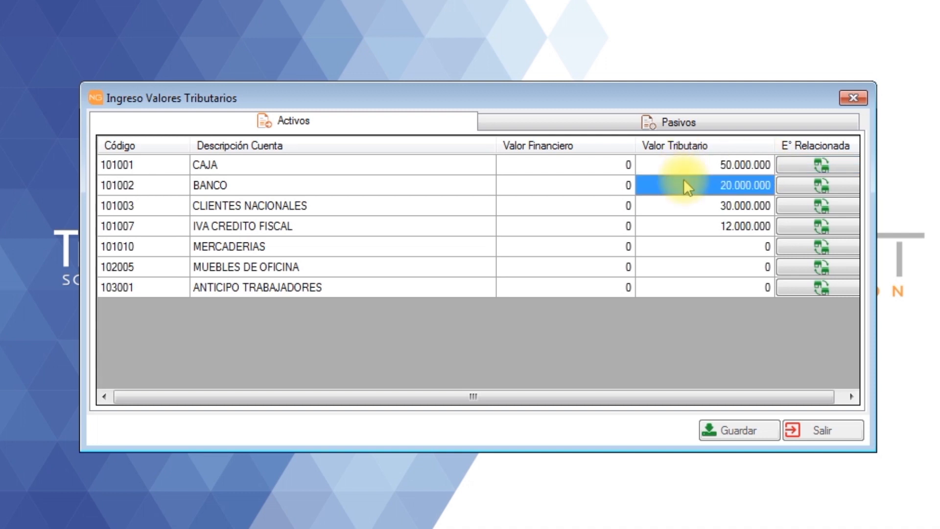
View the liability accounts' values, return to the assets, and close the Ingreso Valores Tributarios form
click(684, 129)
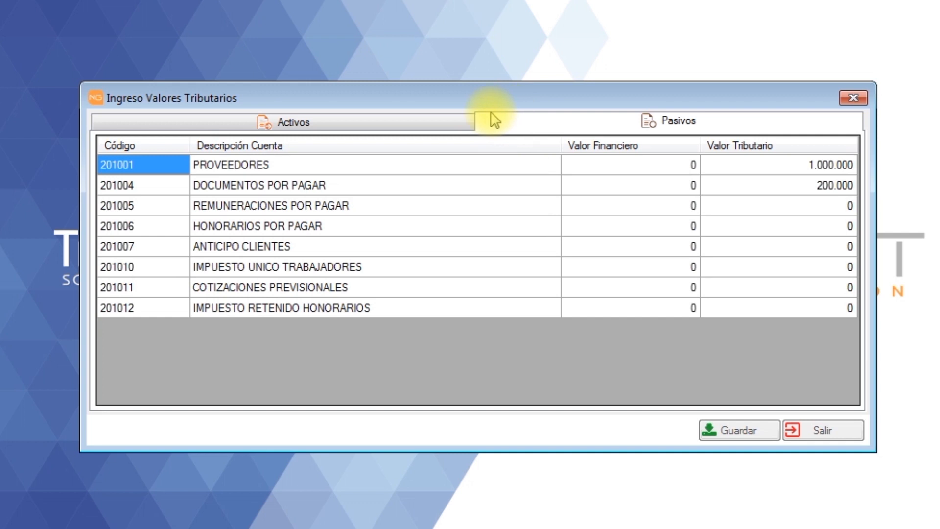
click(294, 122)
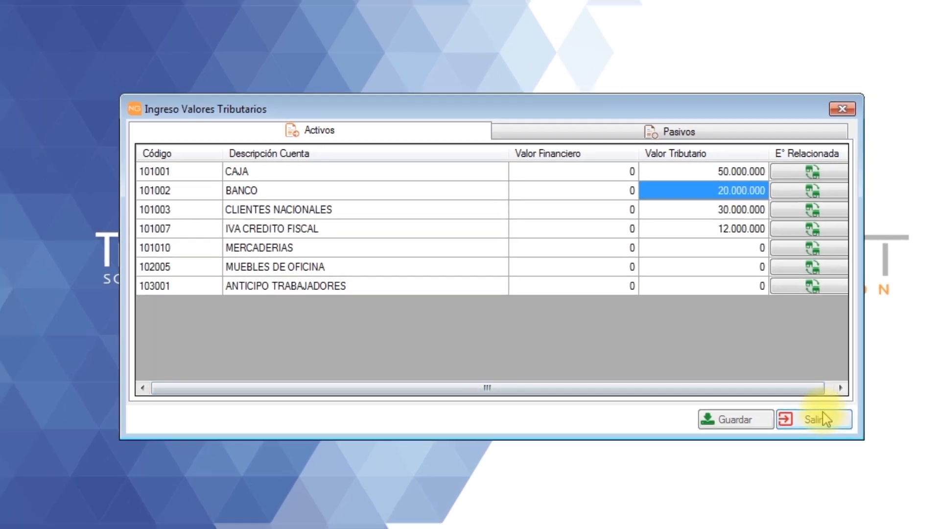
click(826, 419)
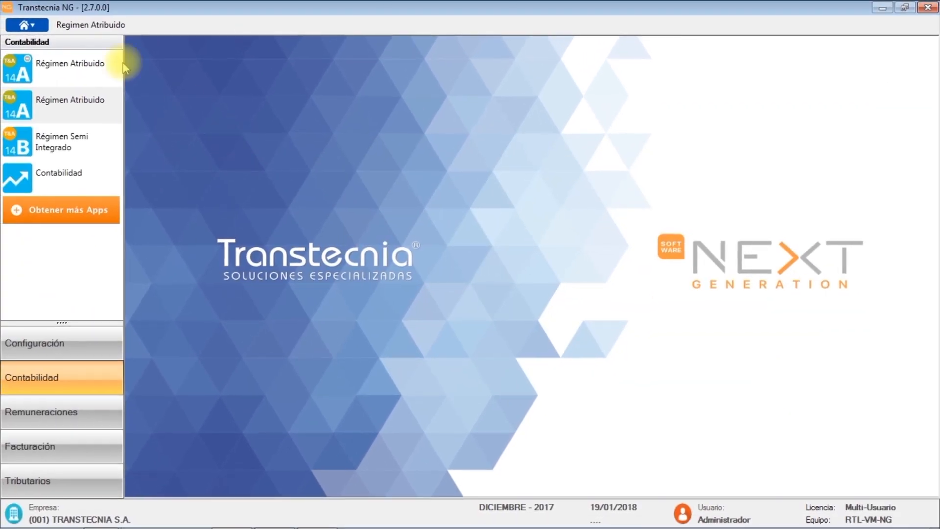
Open the Ingreso Contable DDJJ 1923 form, examine the Monto of its income and expense items through the end of the list, and close it
click(93, 24)
mouse_move(96, 40)
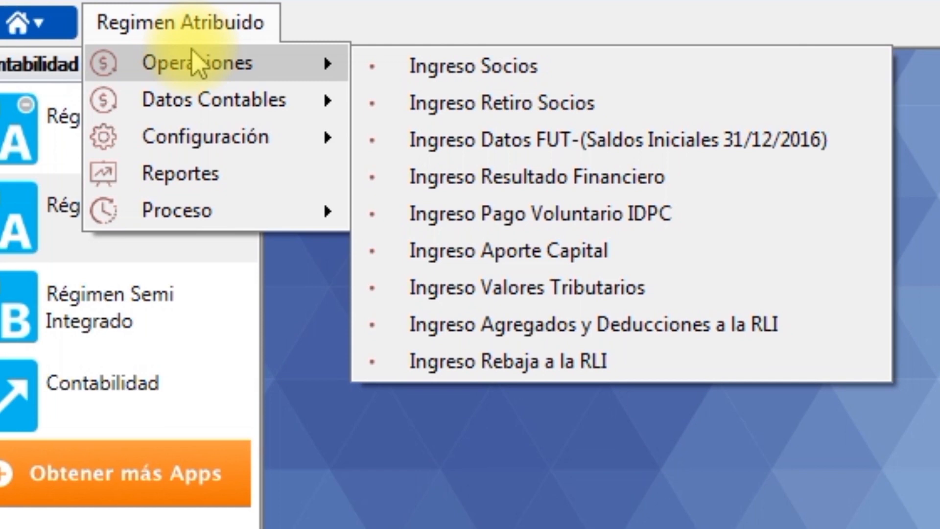
mouse_move(209, 105)
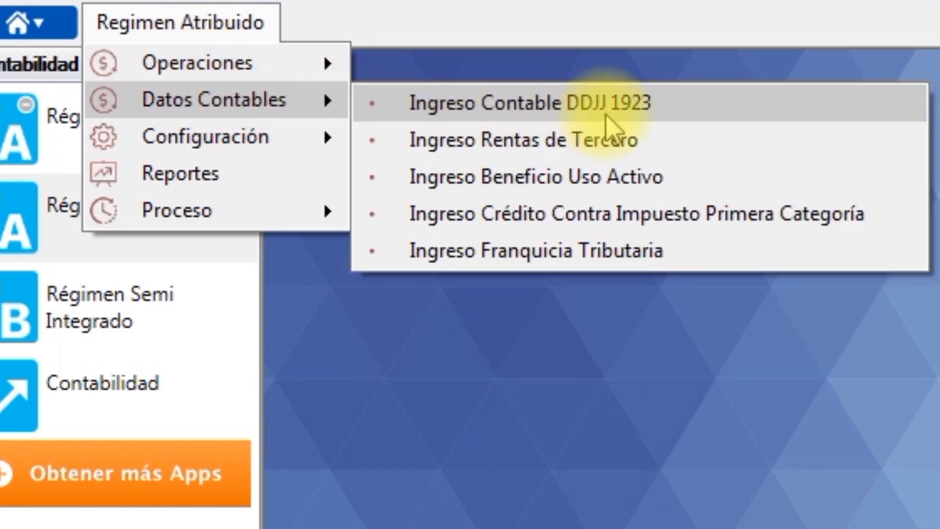
click(617, 114)
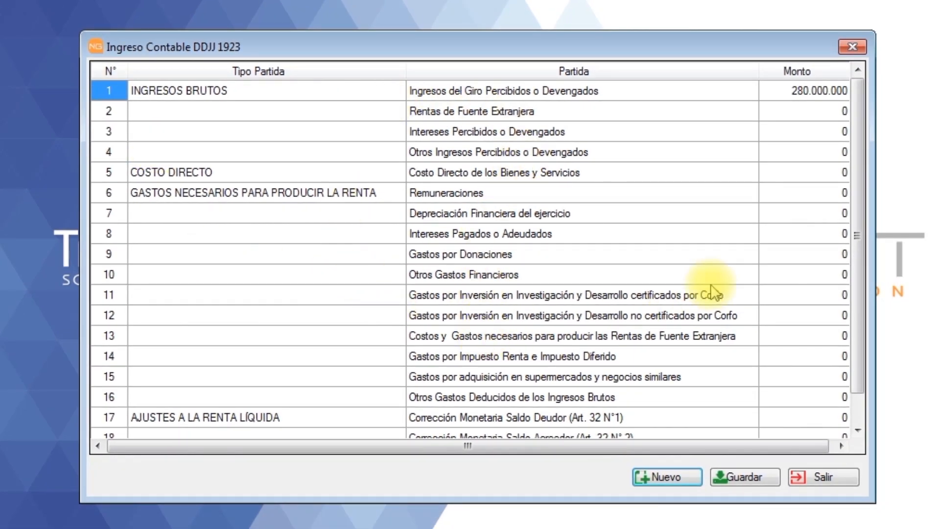
click(784, 113)
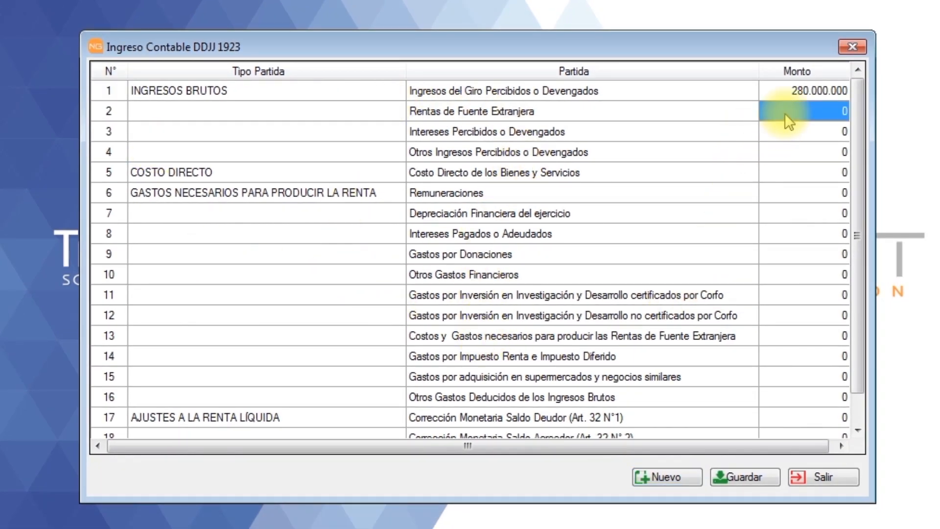
click(804, 133)
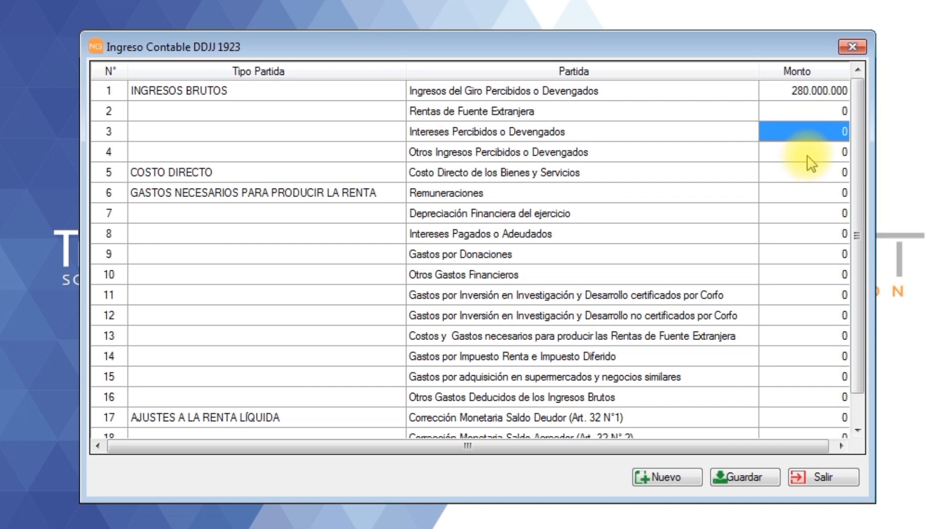
click(807, 155)
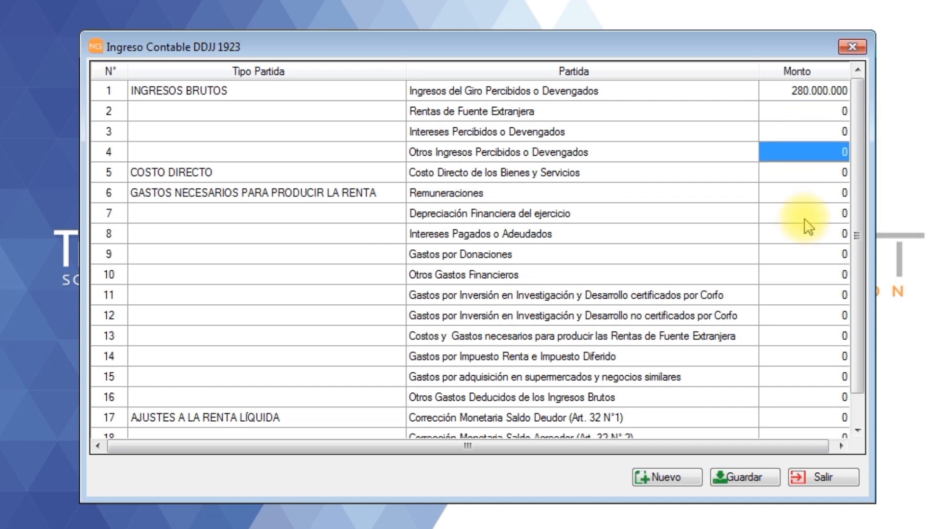
scroll(856, 266, down, 1)
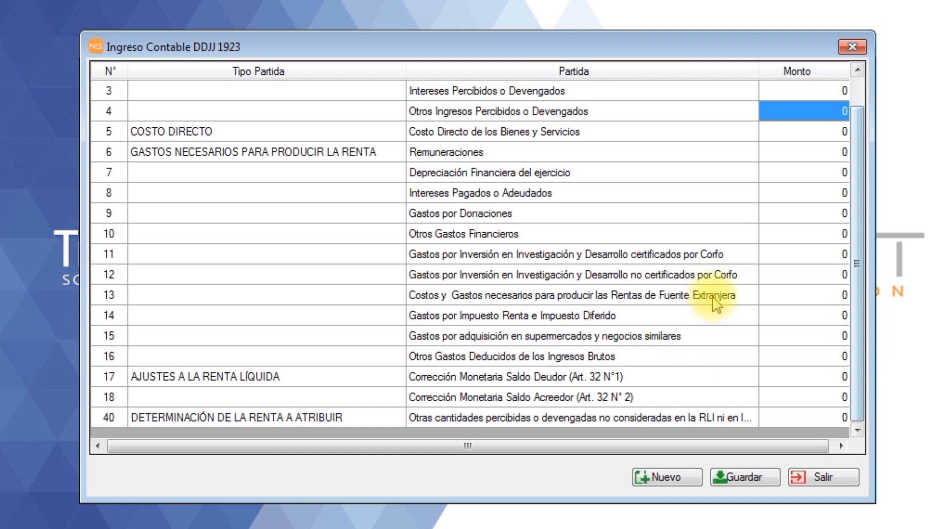
click(789, 276)
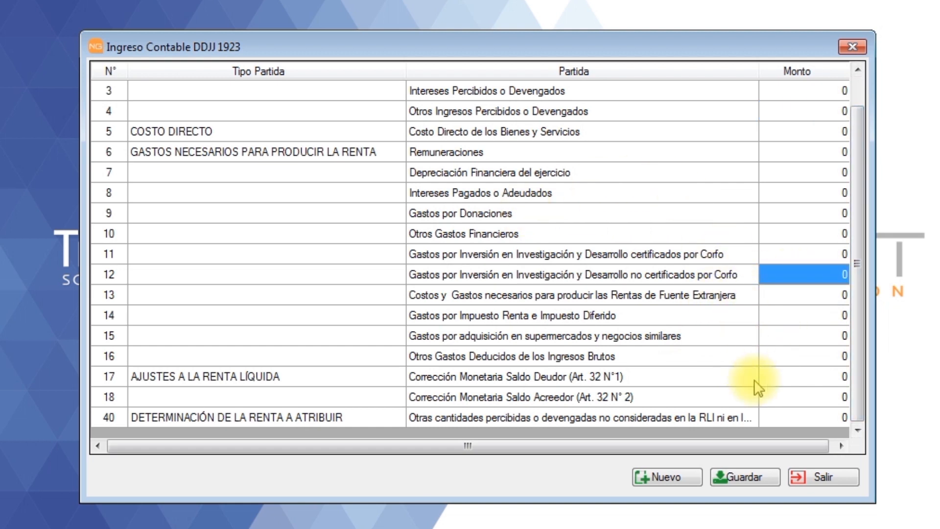
click(826, 477)
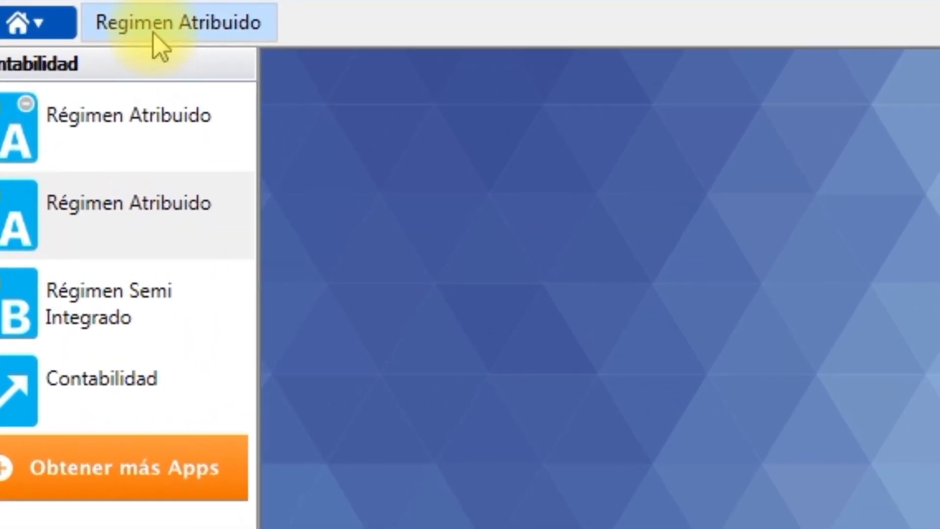
Open the Ingreso Beneficio Uso Activo form and start a record dated 13/12/2017 with the Glosa "aaa"
click(123, 27)
mouse_move(213, 93)
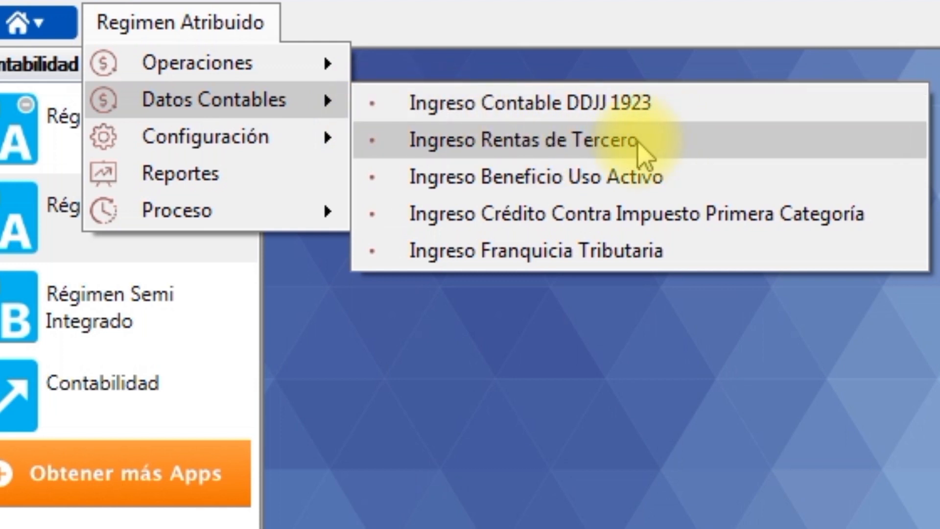
click(608, 184)
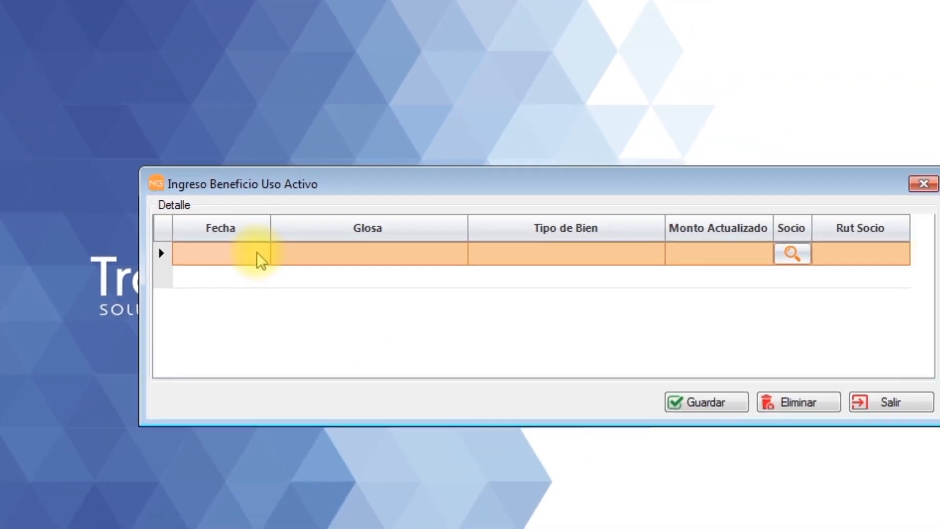
click(210, 226)
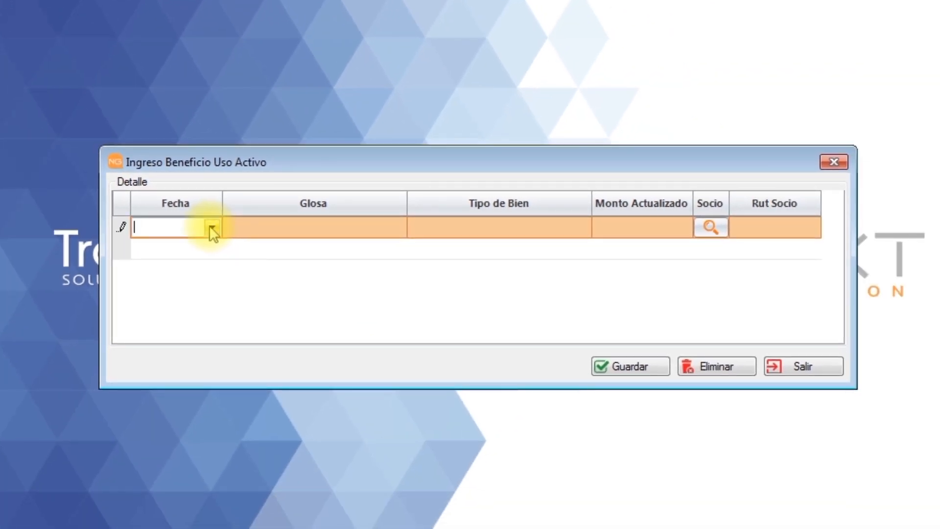
click(211, 227)
click(201, 322)
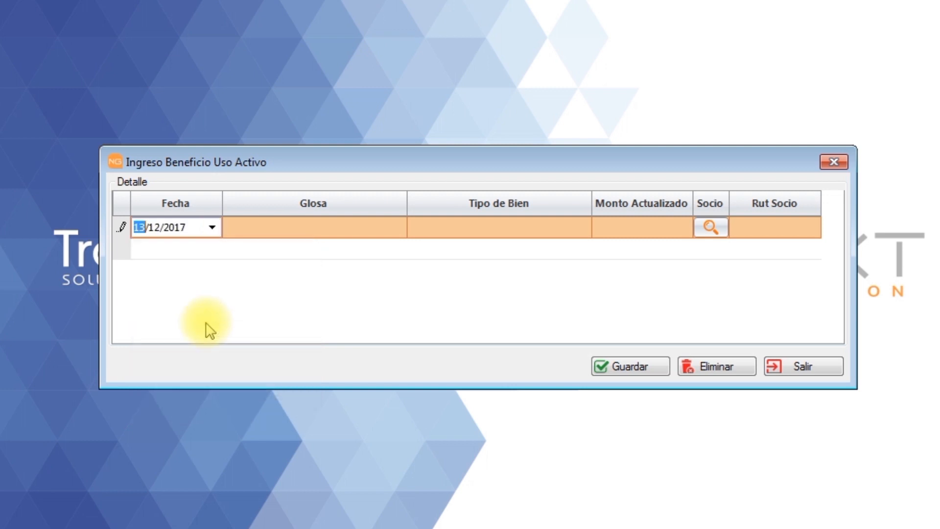
click(381, 228)
text(aaa)
Set the record's Tipo de Bien to Automóviles y Similares and its Monto Actualizado to 100000
click(524, 228)
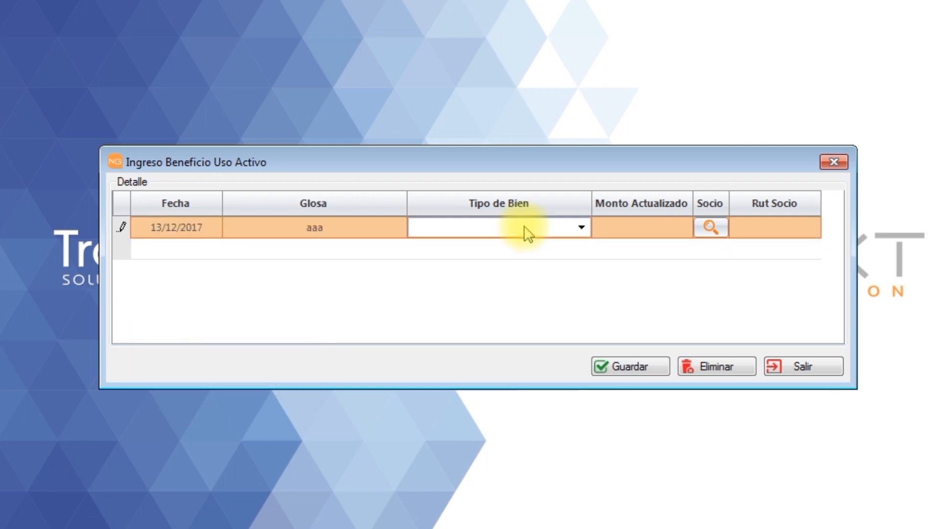
click(581, 227)
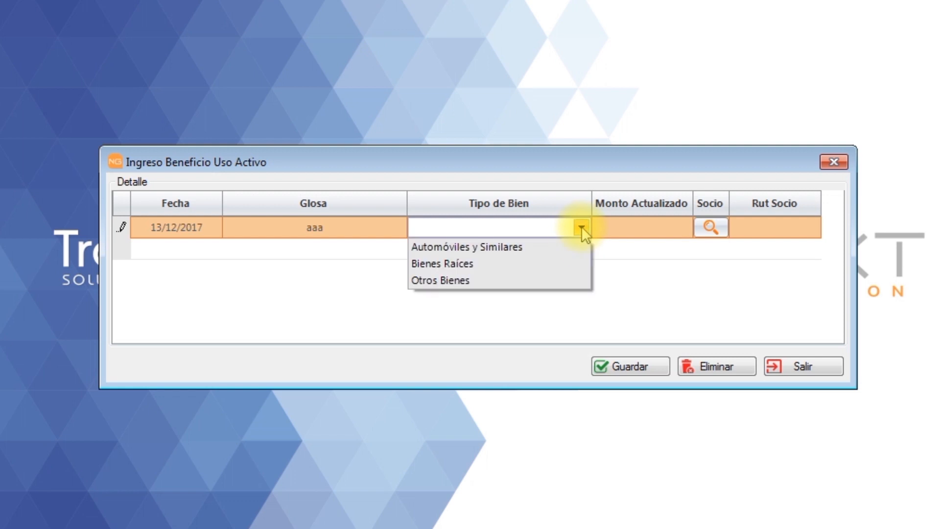
click(556, 248)
click(637, 228)
text(100000)
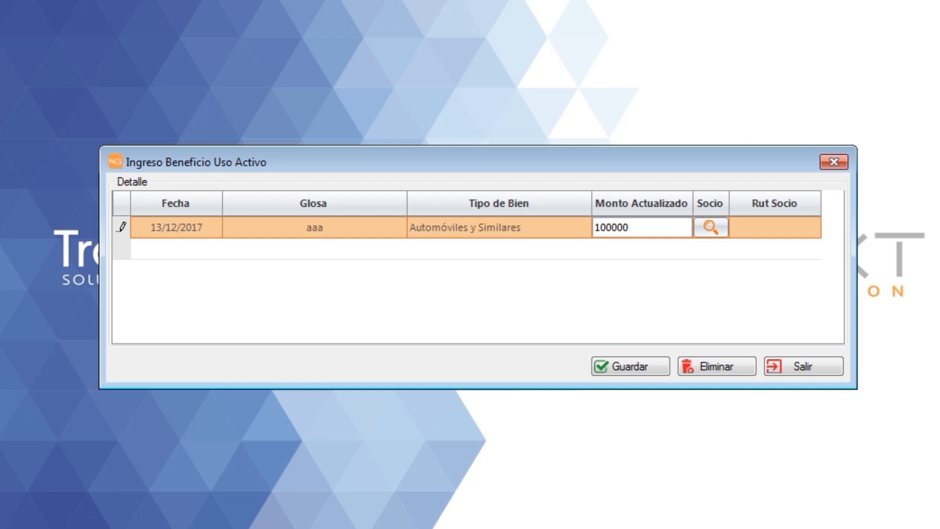
Assign a partner to the asset-use benefit record, save it, and close the form
click(710, 228)
double_click(421, 160)
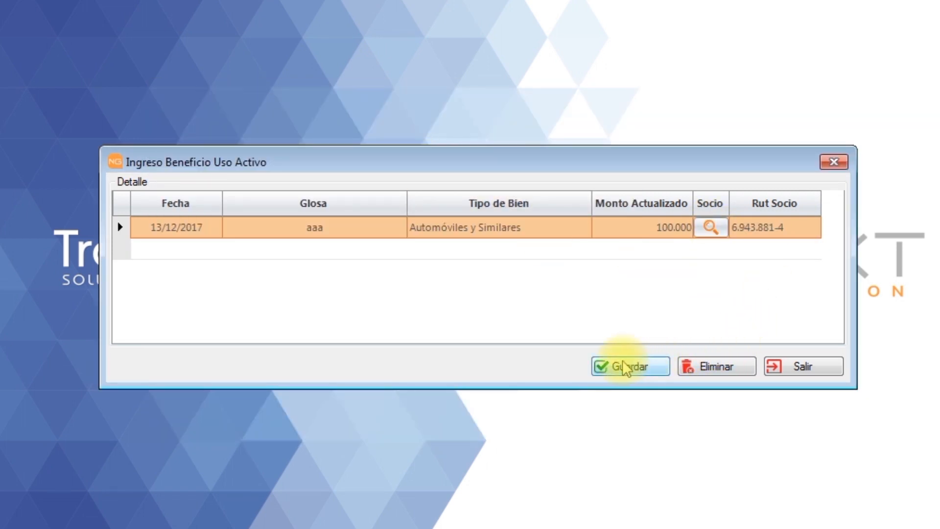
click(623, 367)
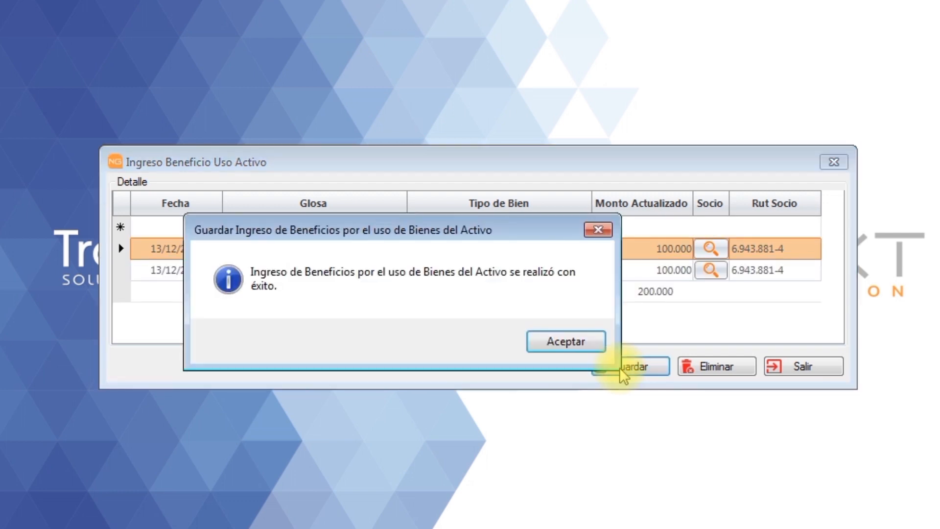
click(560, 346)
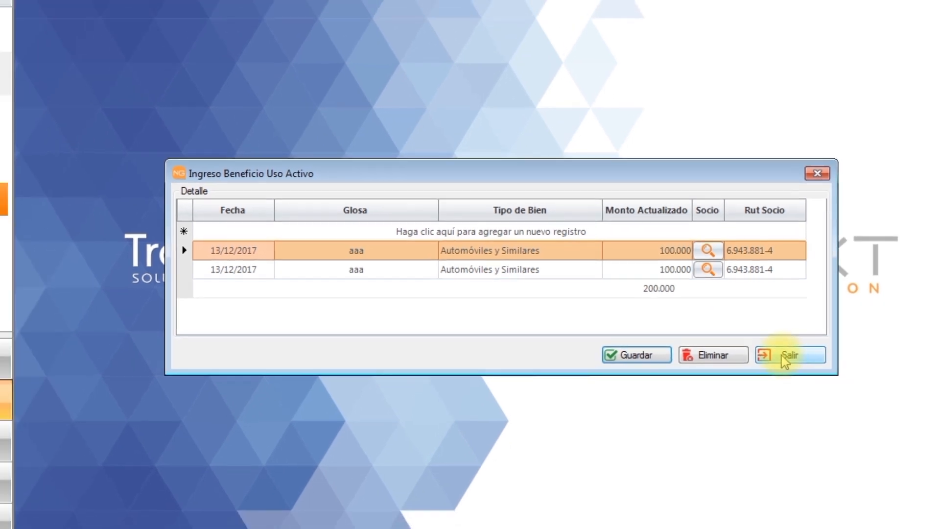
click(793, 366)
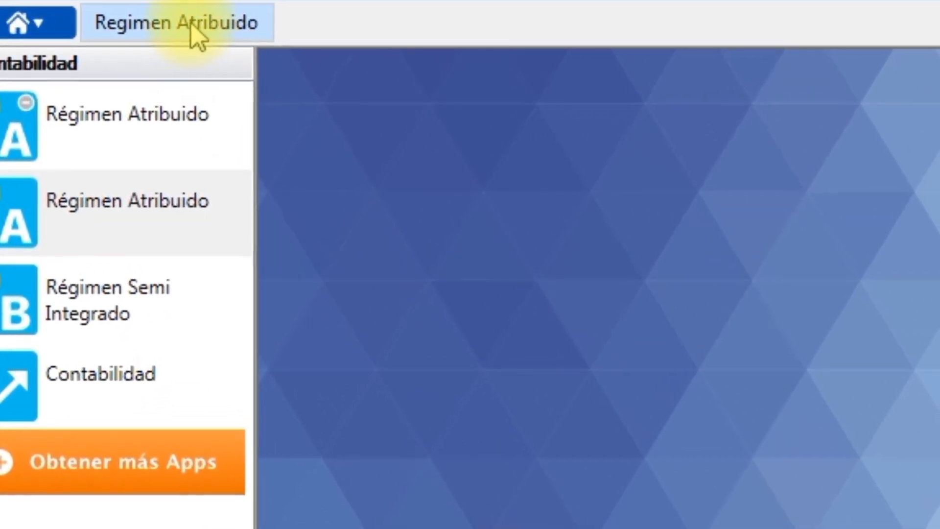
Open the Ingreso Crédito Contra Impuesto Primera Categoría form and go through all the Tipo Crédito options of a blank record
click(164, 24)
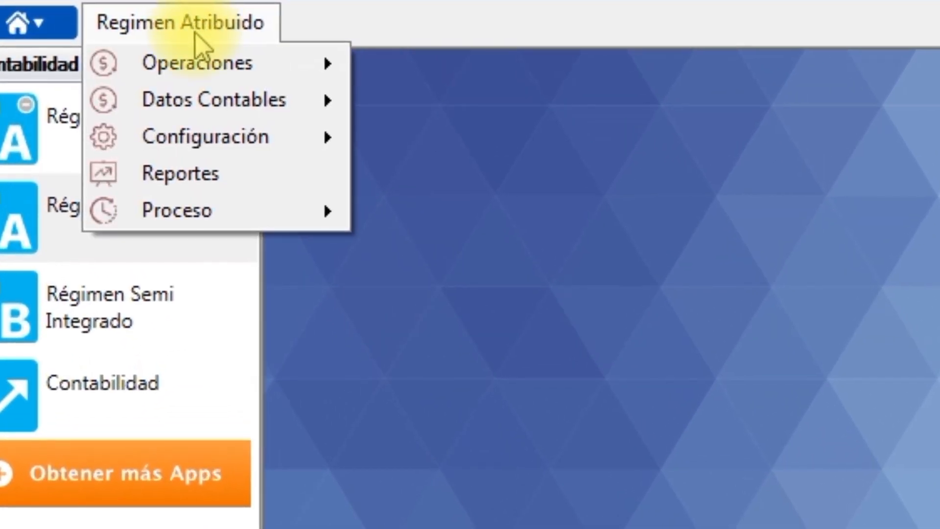
mouse_move(166, 82)
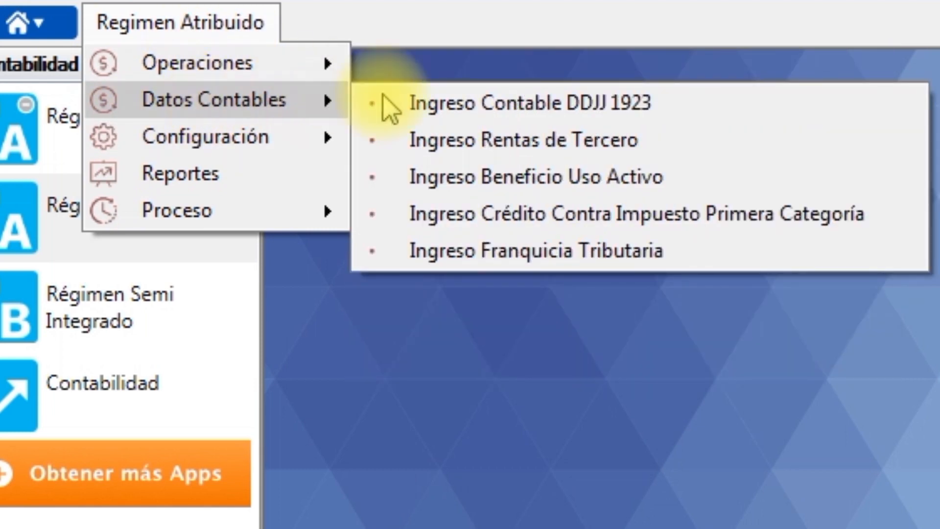
click(664, 235)
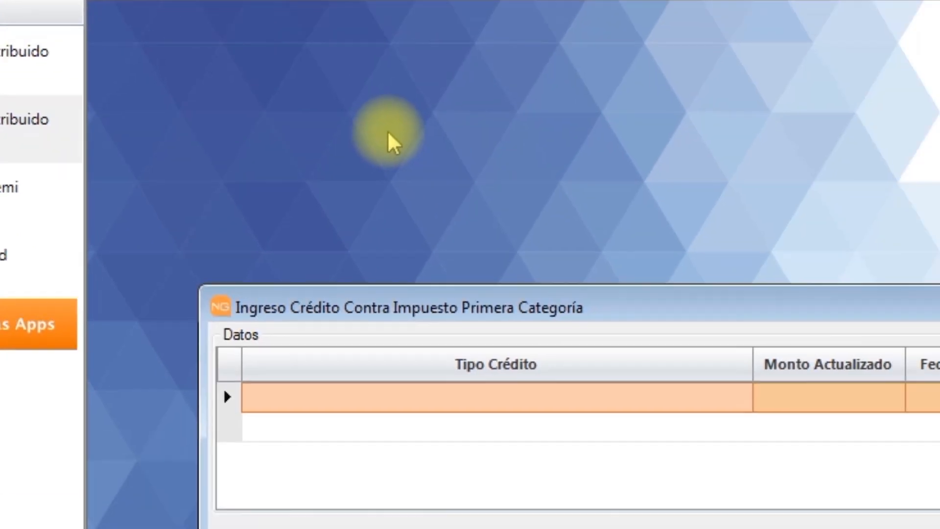
click(363, 253)
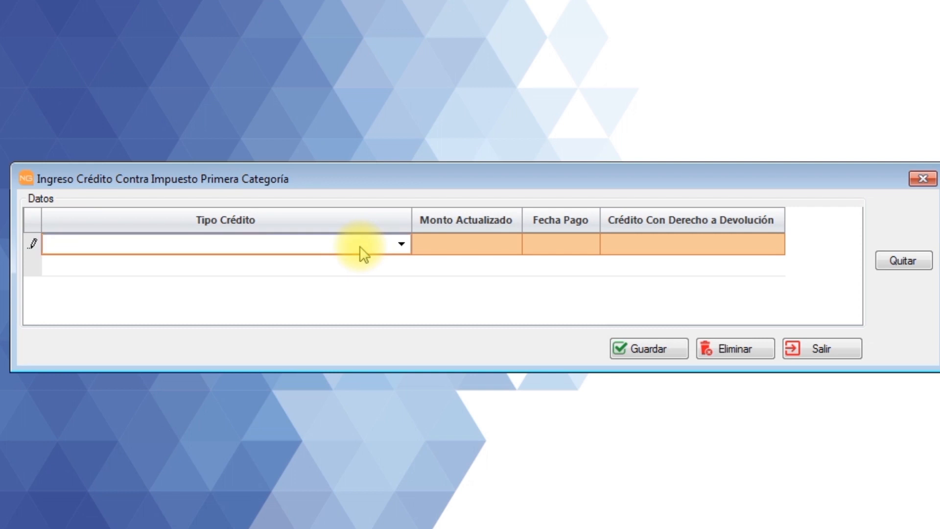
click(401, 243)
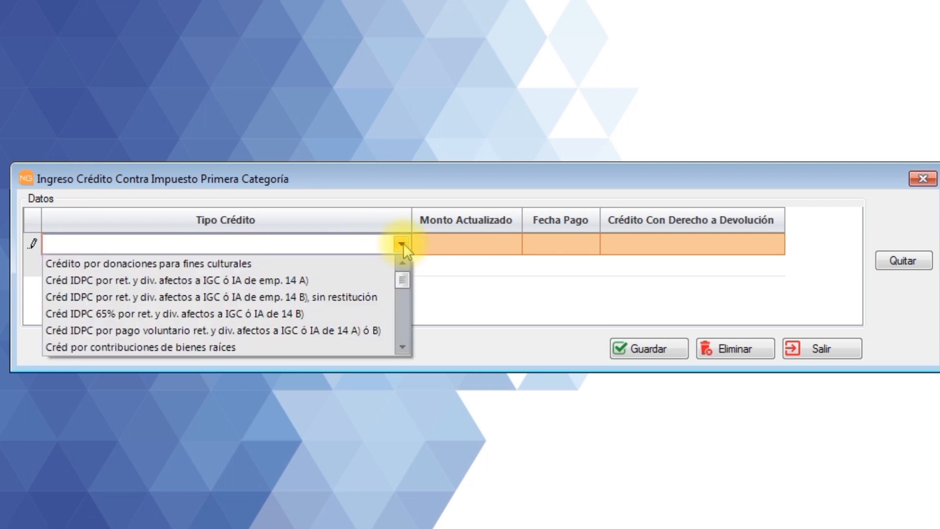
click(402, 327)
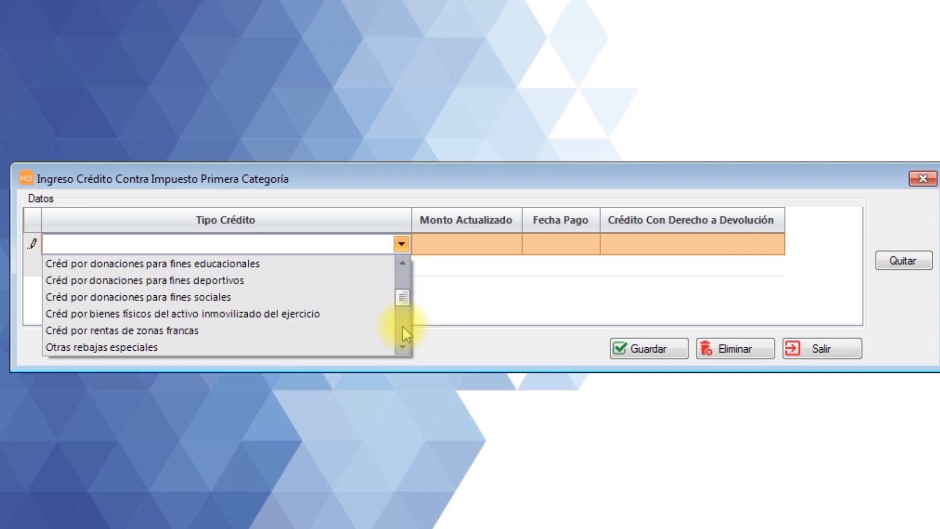
click(403, 327)
click(403, 326)
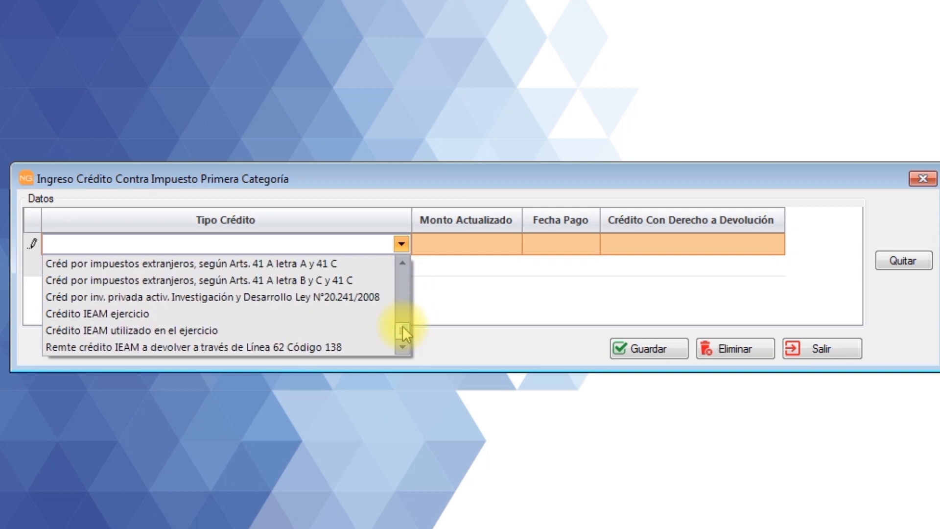
drag(403, 325, 410, 269)
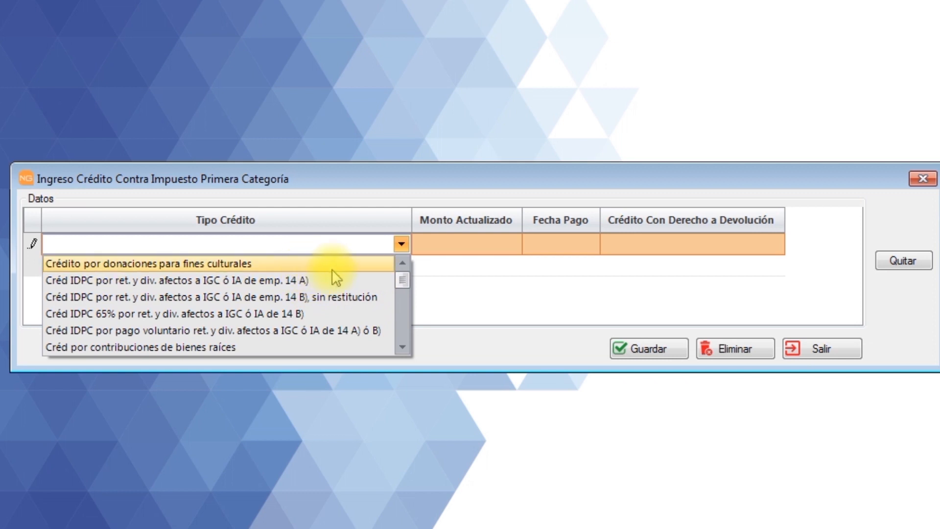
click(403, 324)
click(403, 325)
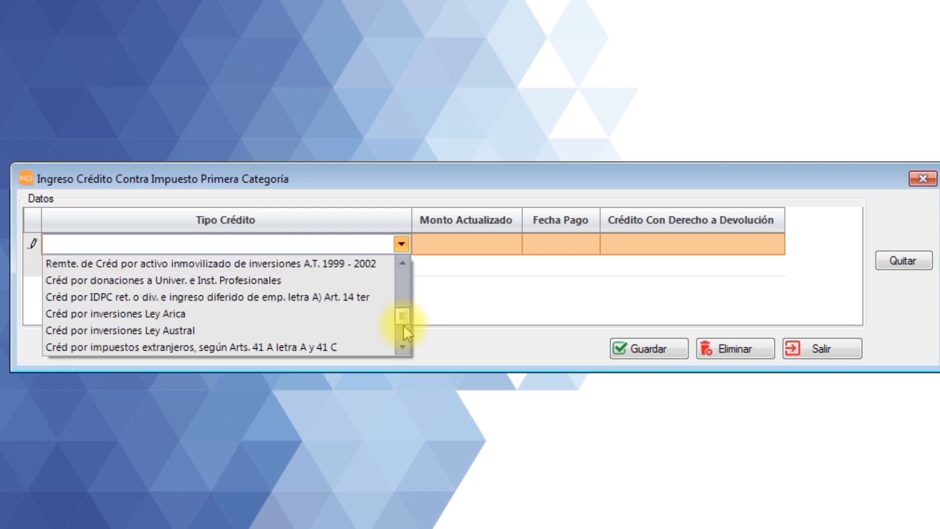
click(402, 328)
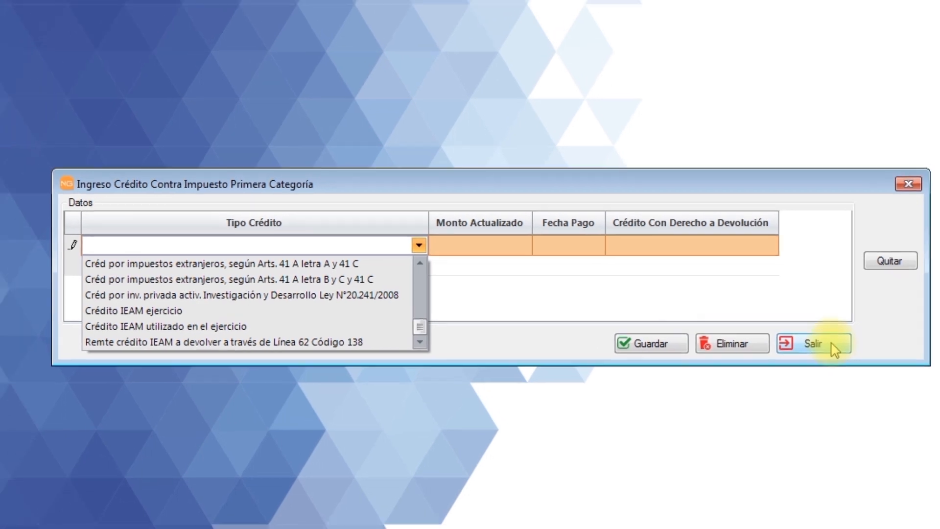
Close the first-category tax credit form and open the Reportes window of Régimen Atribuido
click(821, 348)
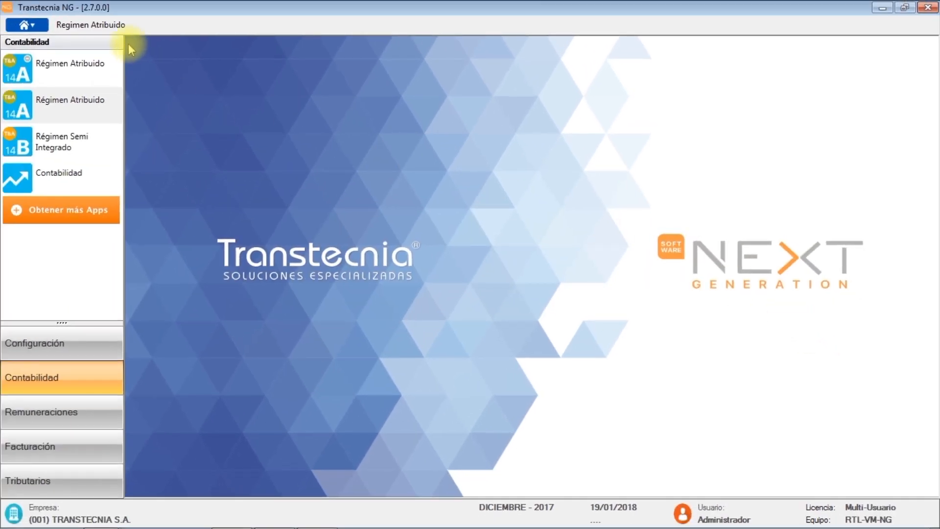
click(112, 26)
mouse_move(111, 55)
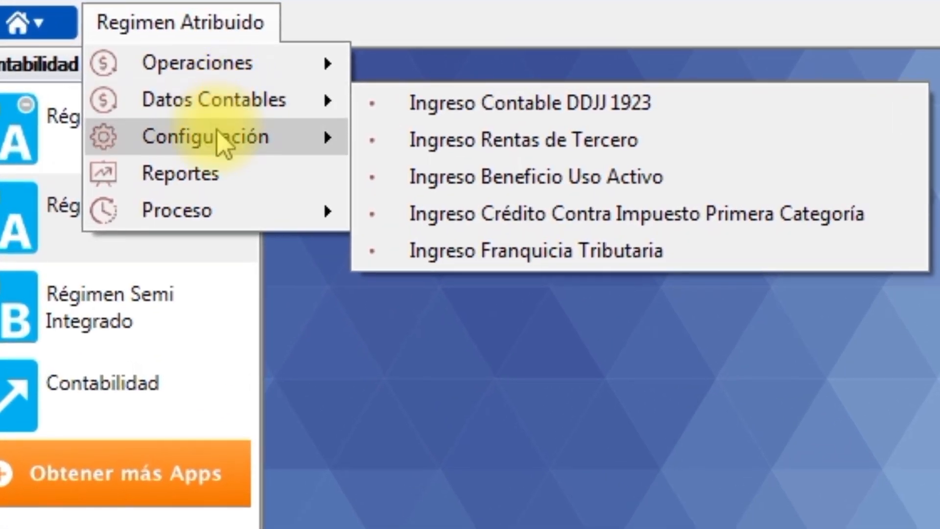
mouse_move(208, 126)
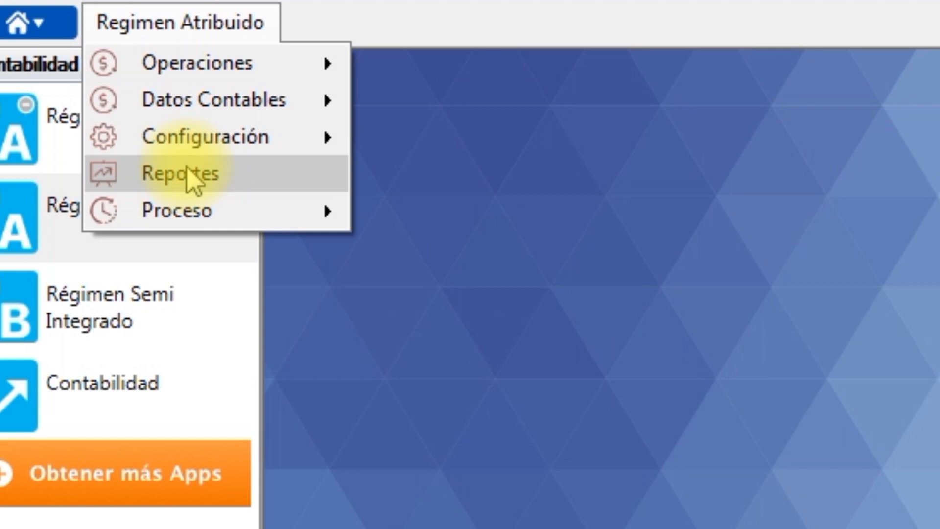
click(191, 178)
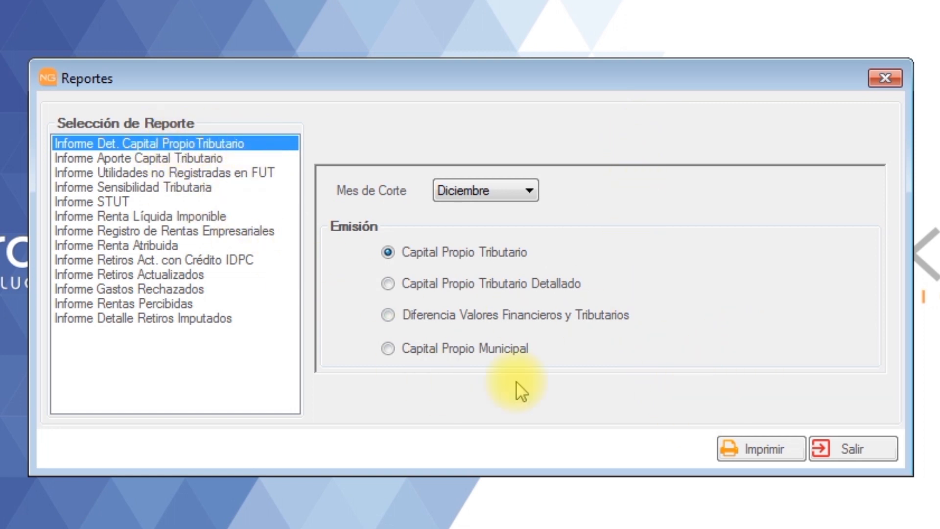
Generate the Capital Propio Tributario report for Diciembre, review its breakdown, close it, and go through the other Emisión options
click(766, 450)
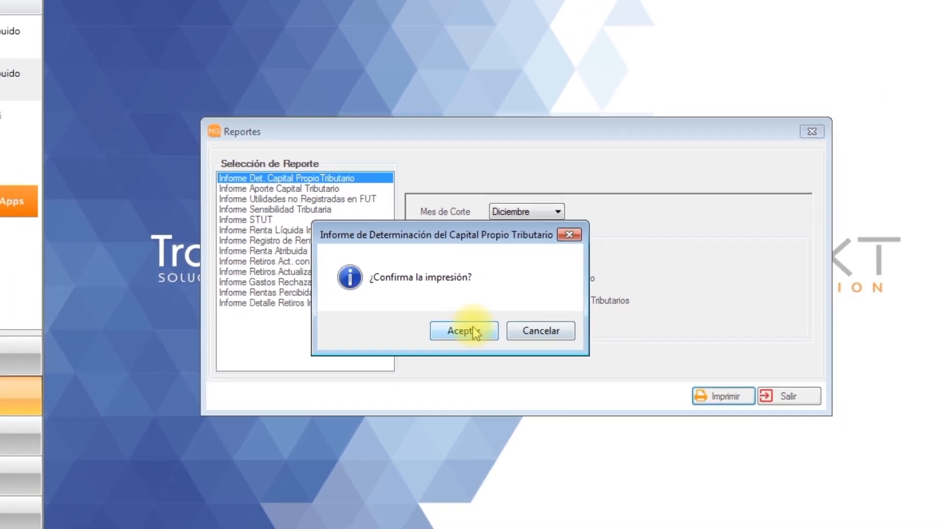
click(413, 354)
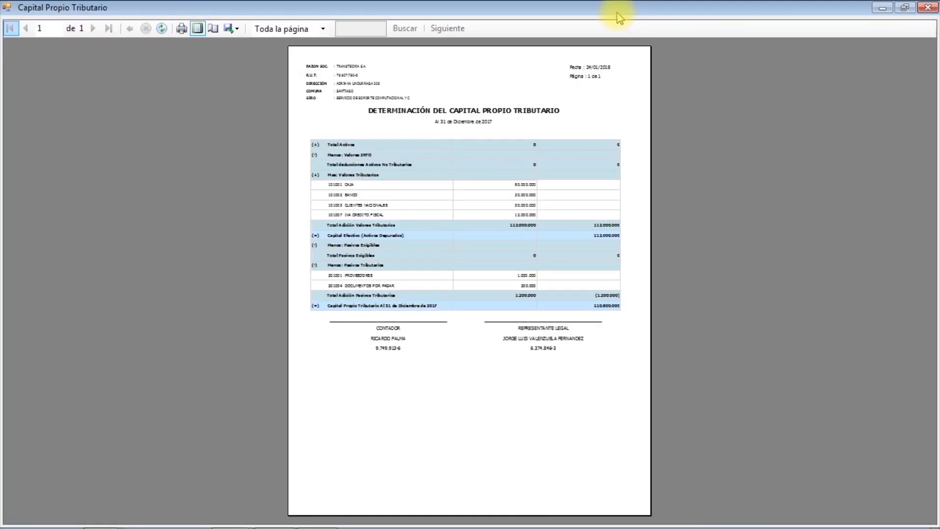
click(323, 28)
click(282, 86)
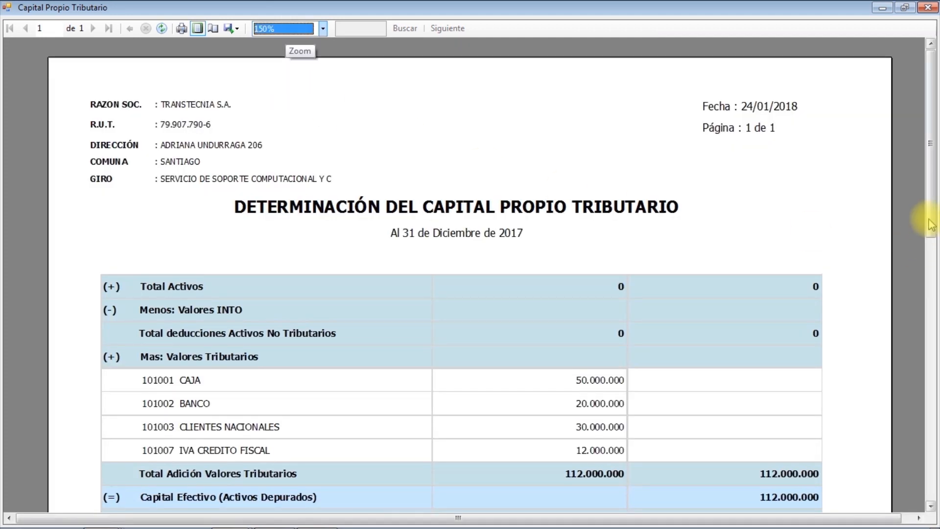
drag(933, 173, 930, 247)
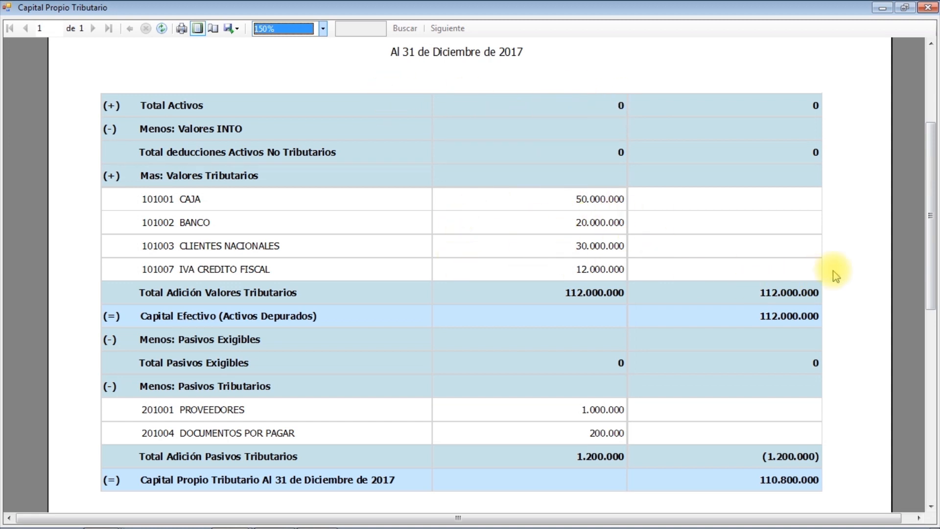
mouse_move(927, 189)
mouse_down()
mouse_move(928, 231)
mouse_move(927, 193)
mouse_move(935, 195)
mouse_move(924, 185)
mouse_up()
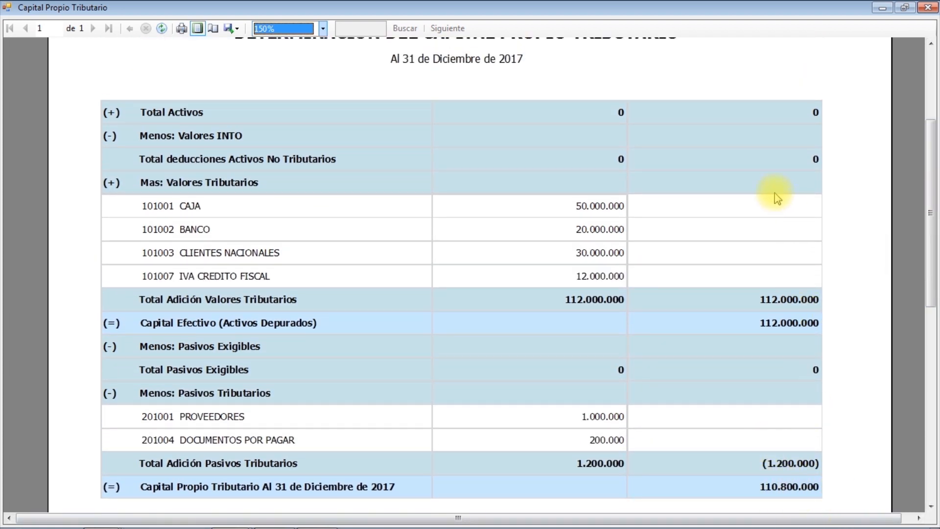
click(926, 9)
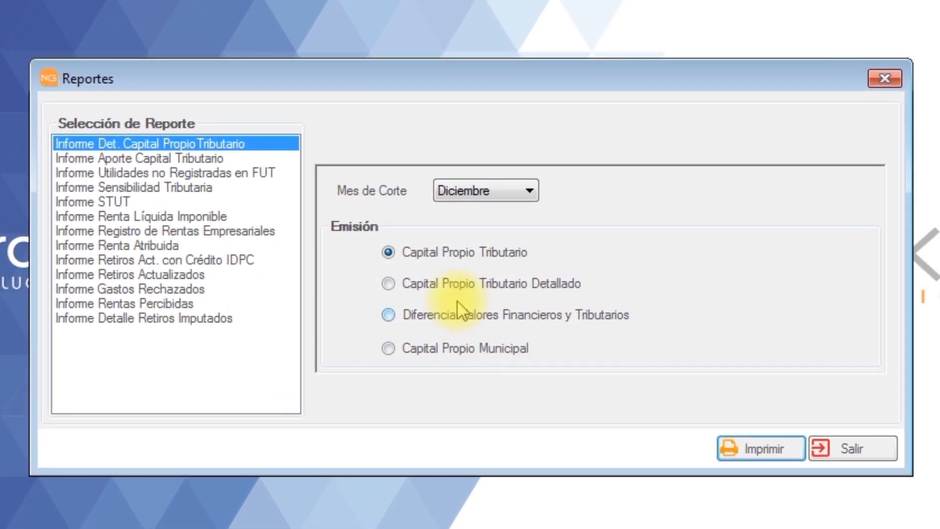
click(413, 286)
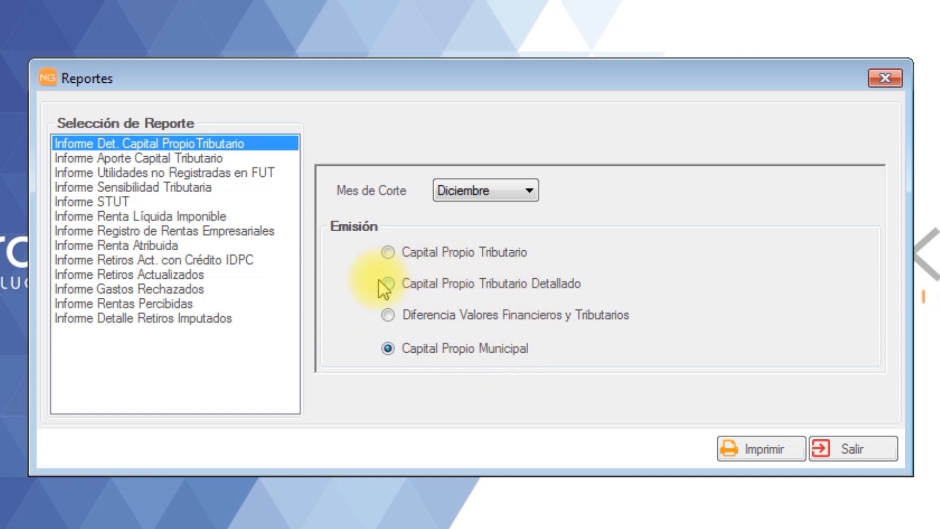
Generate the Informe Utilidades no Registradas en FUT, review its deductions and result, and close the preview
click(177, 158)
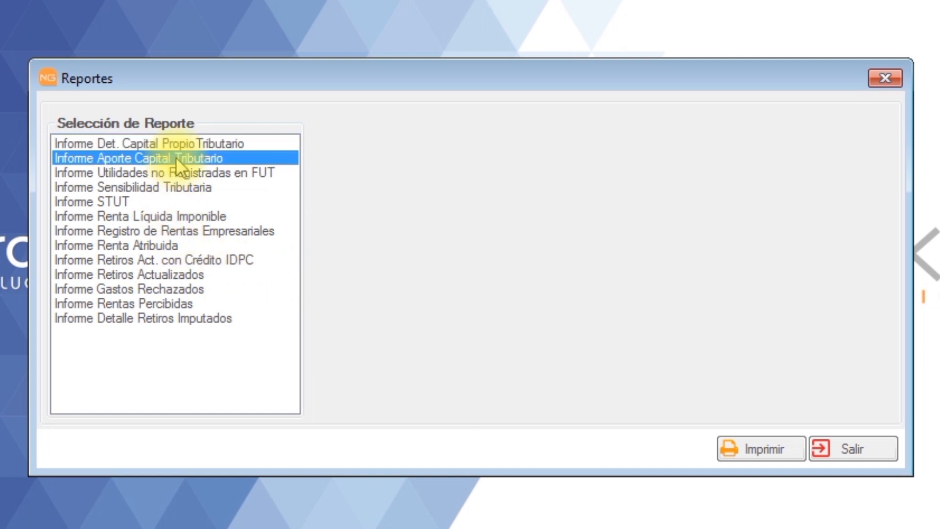
click(210, 173)
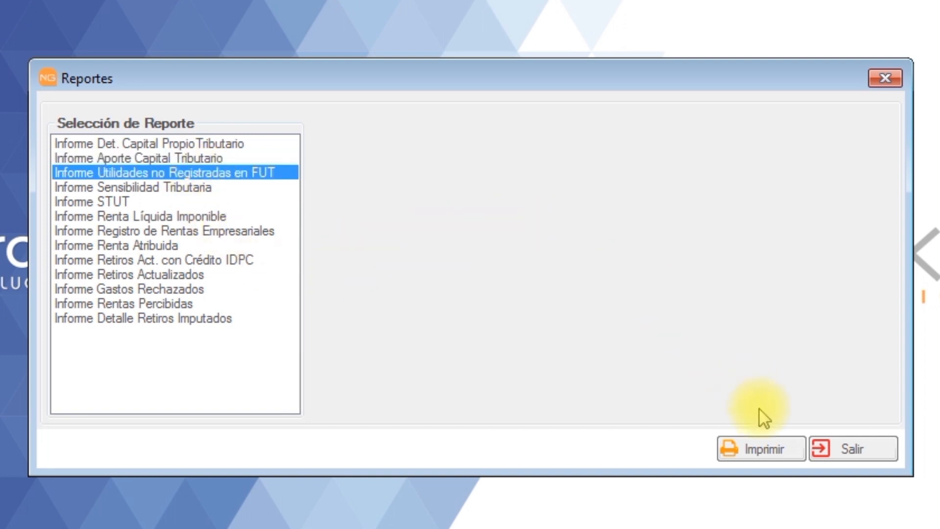
click(762, 449)
click(458, 358)
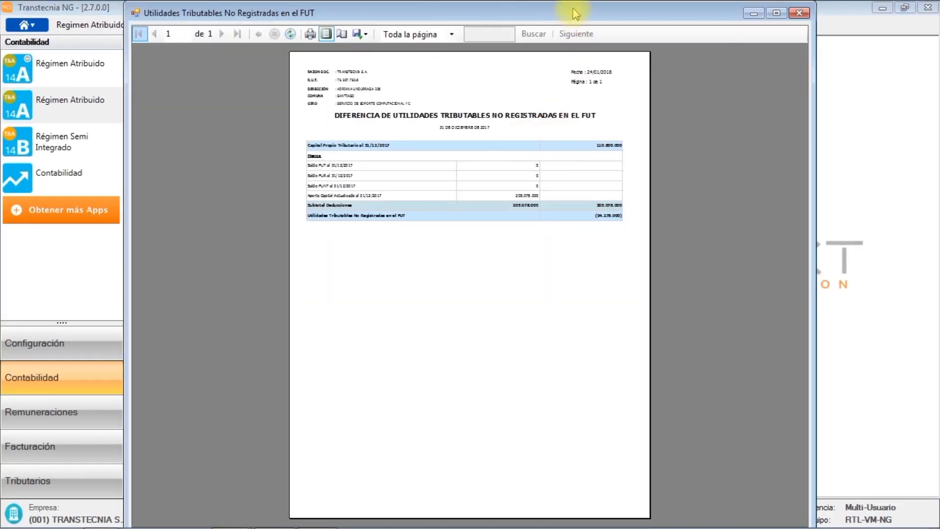
double_click(575, 13)
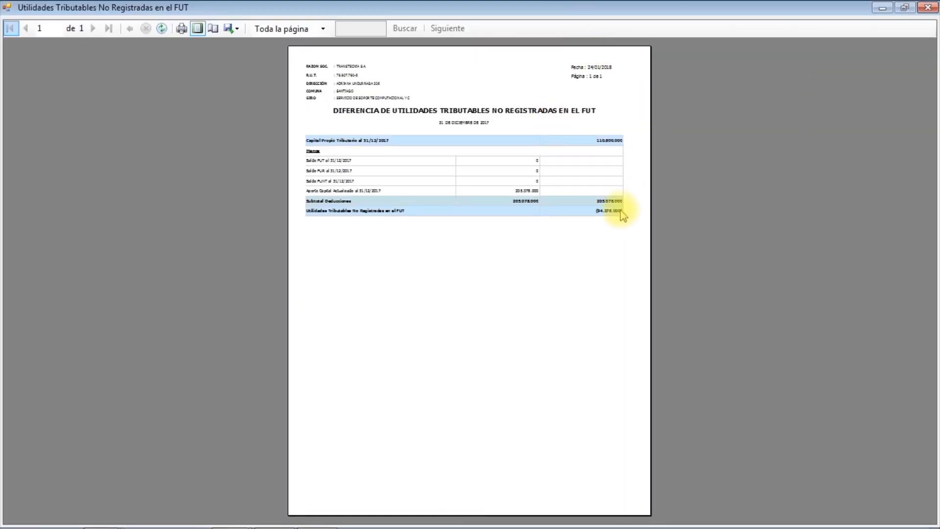
click(281, 31)
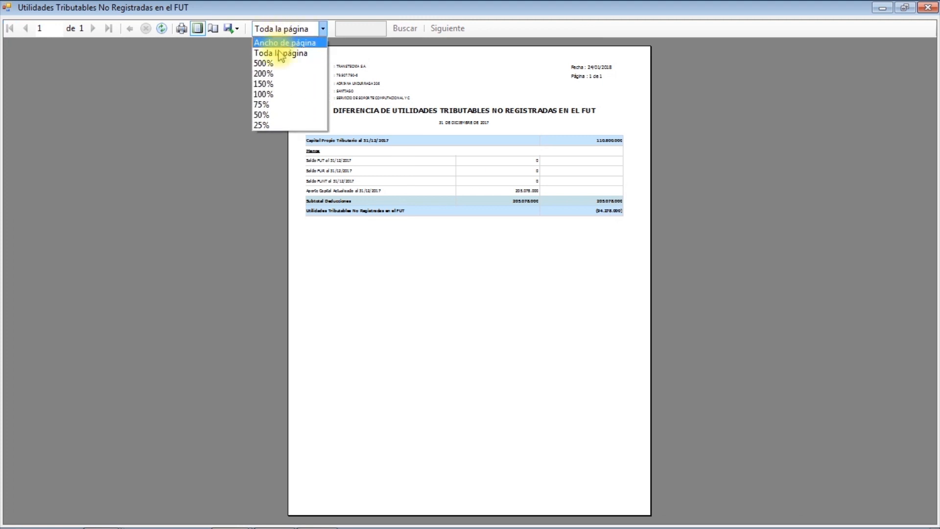
click(279, 84)
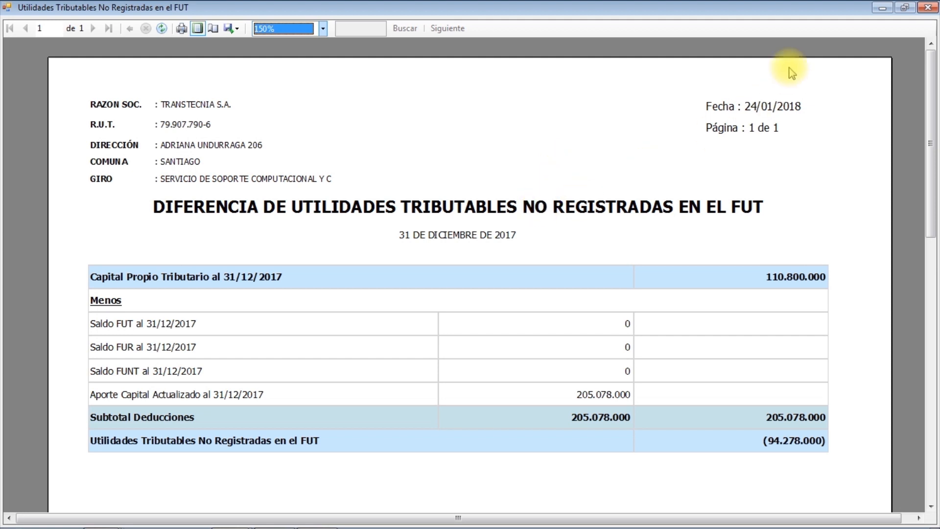
click(929, 9)
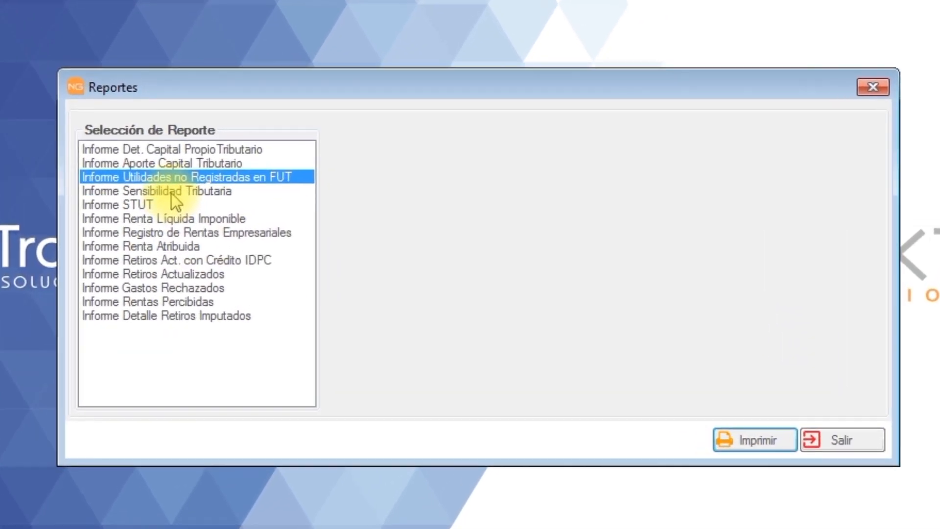
Look at the Informe Sensibilidad Tributaria entry and try to generate the Informe STUT
click(170, 191)
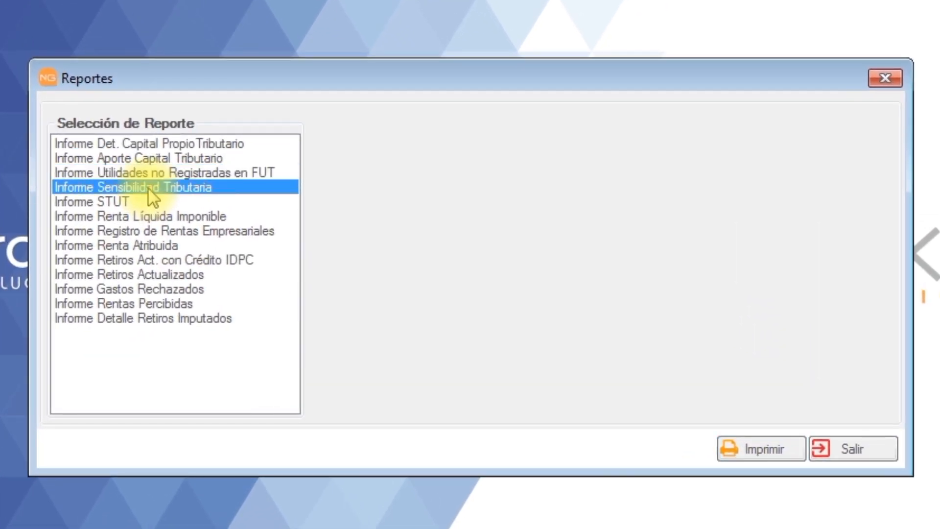
click(130, 199)
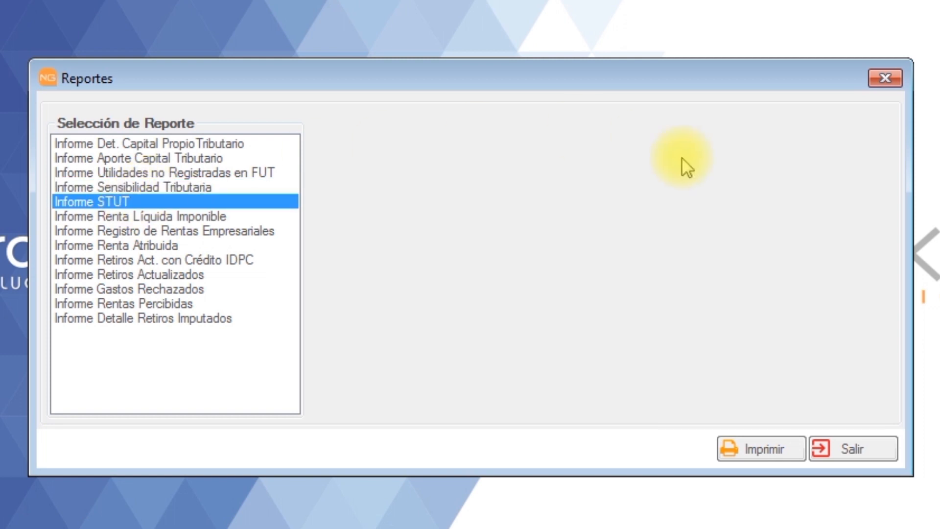
click(762, 449)
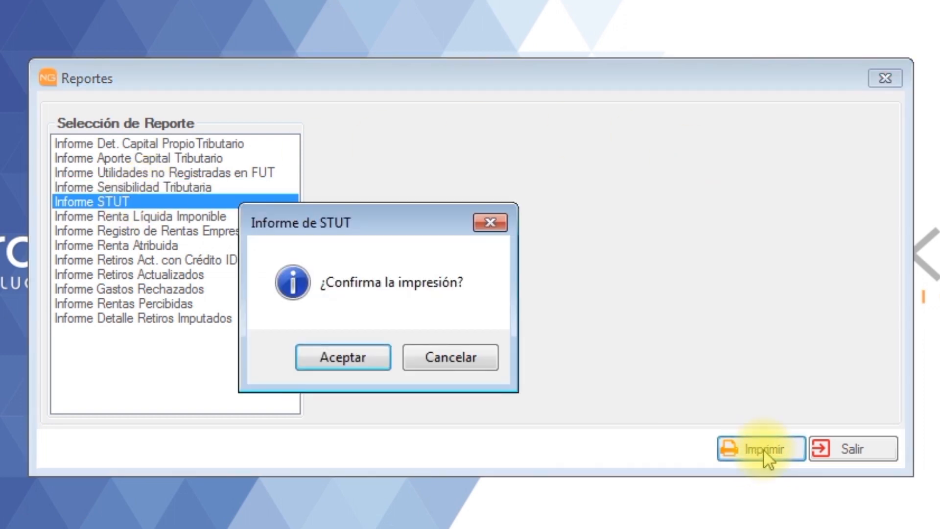
click(414, 368)
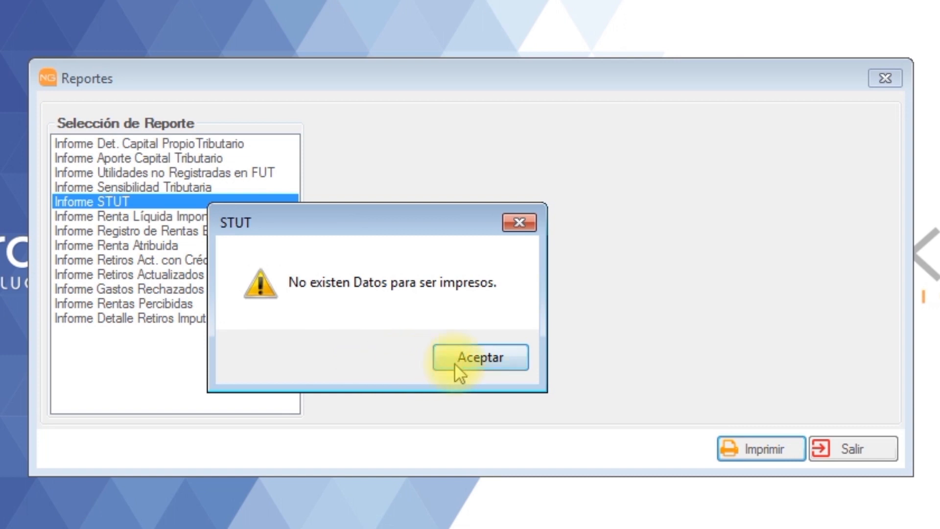
click(458, 362)
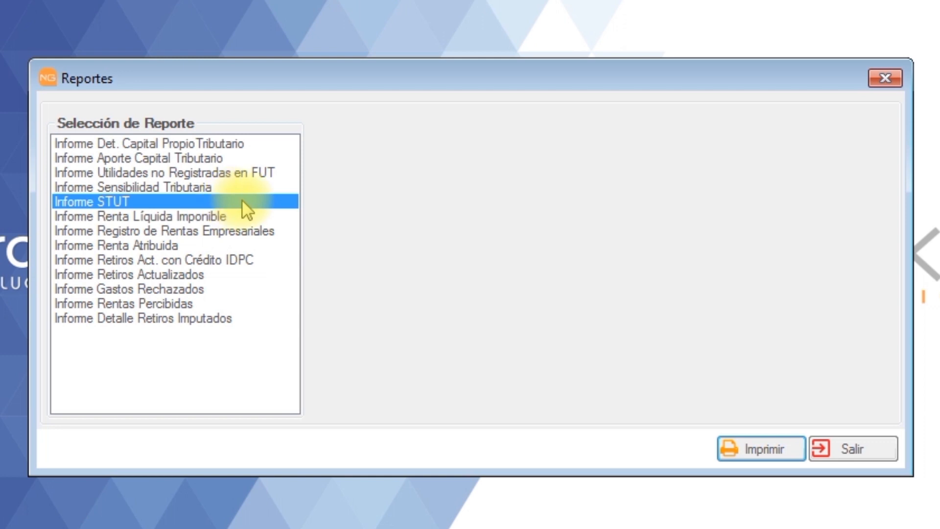
Generate the Informe Renta Líquida Imponible and display its first page at a readable size
click(244, 216)
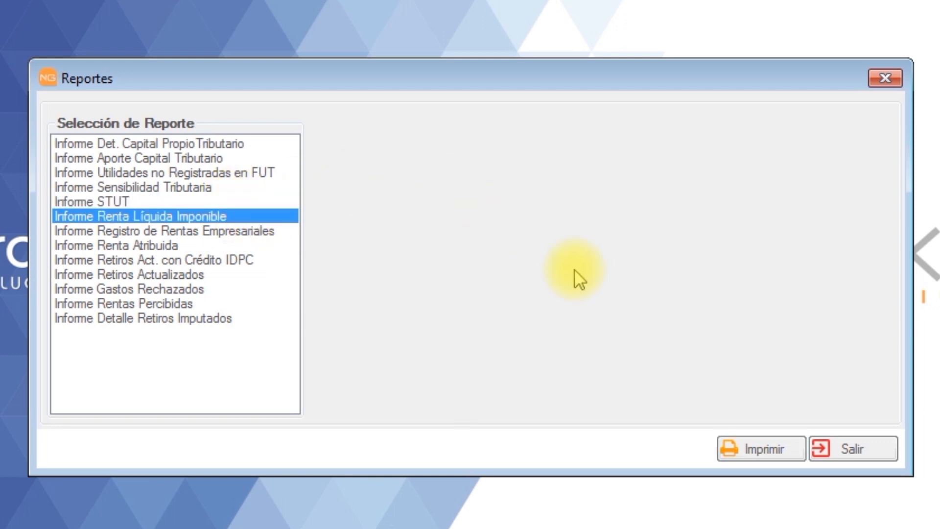
click(765, 447)
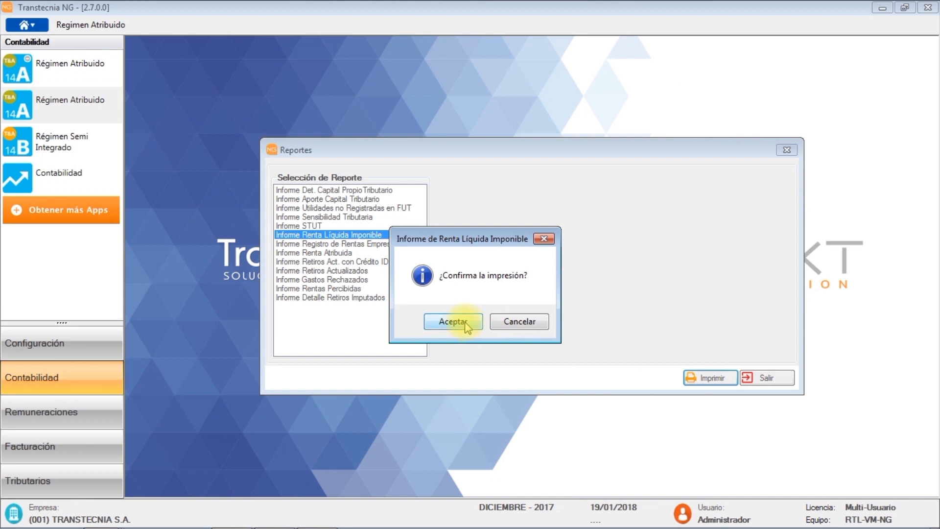
click(340, 357)
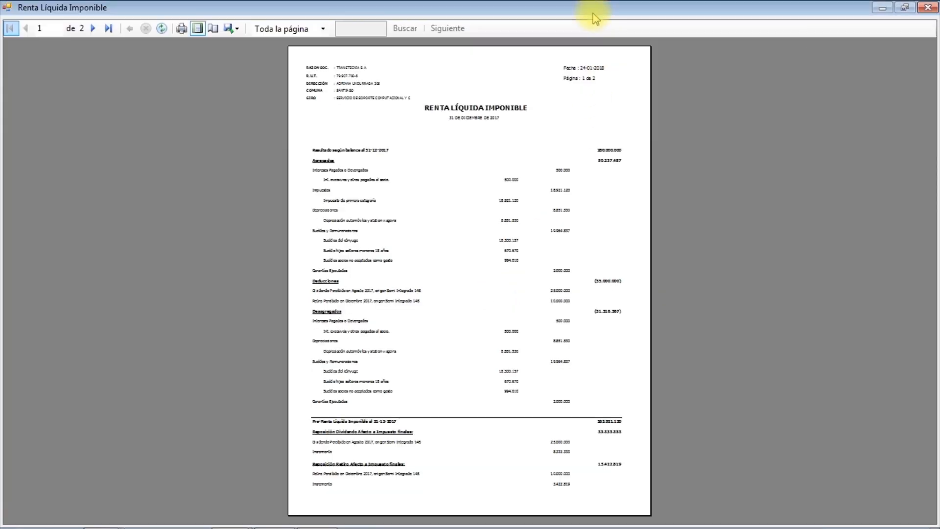
click(272, 31)
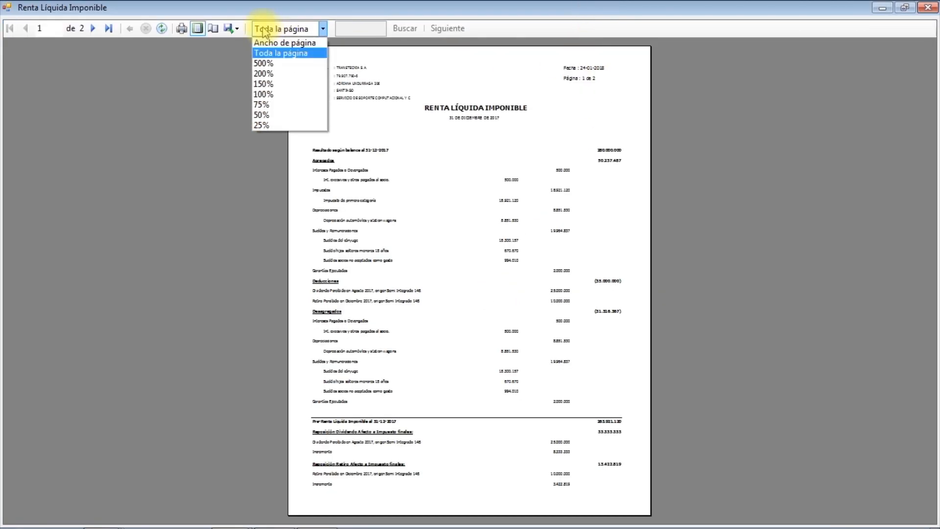
click(264, 84)
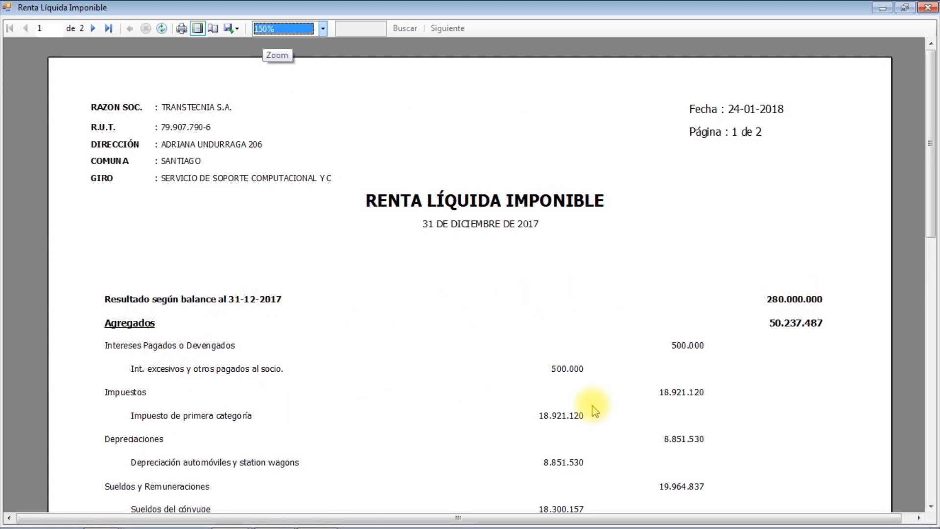
Examine both pages of the Renta Líquida Imponible report, from the deductions to the IDPC and rejected-expense tax, and close it
drag(929, 184, 936, 377)
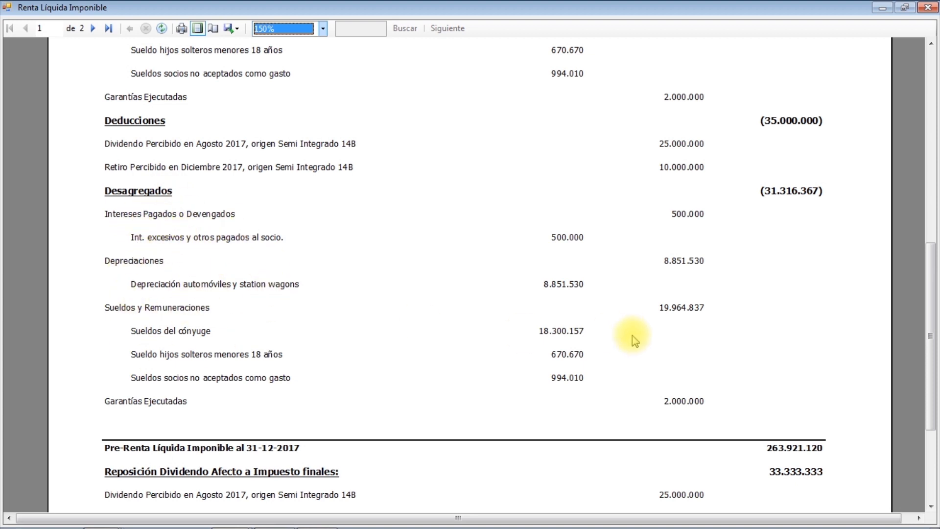
mouse_move(932, 337)
mouse_down()
mouse_move(932, 397)
mouse_move(931, 346)
mouse_up()
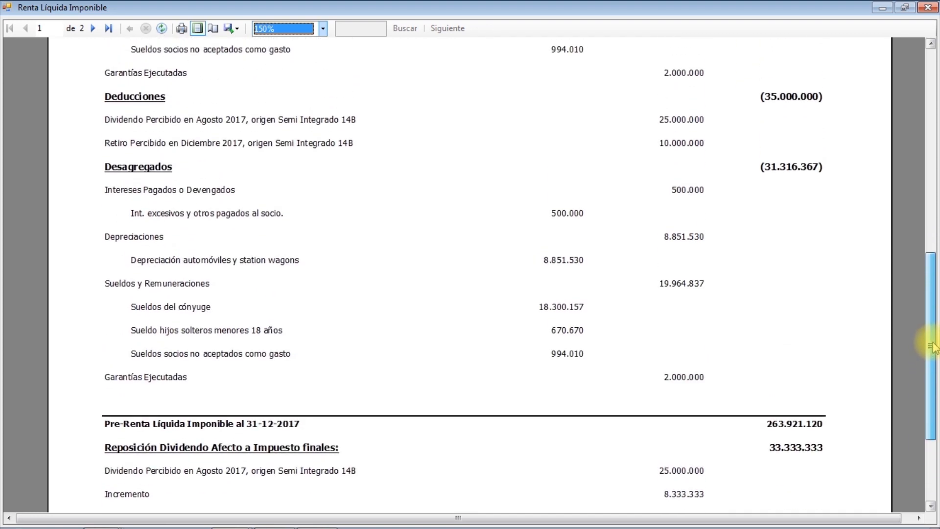
drag(931, 346, 931, 391)
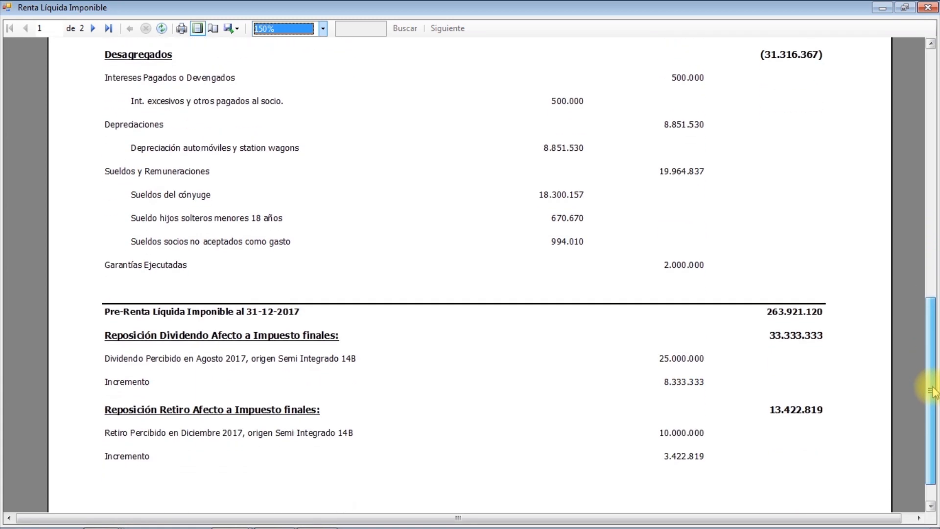
drag(932, 390, 931, 405)
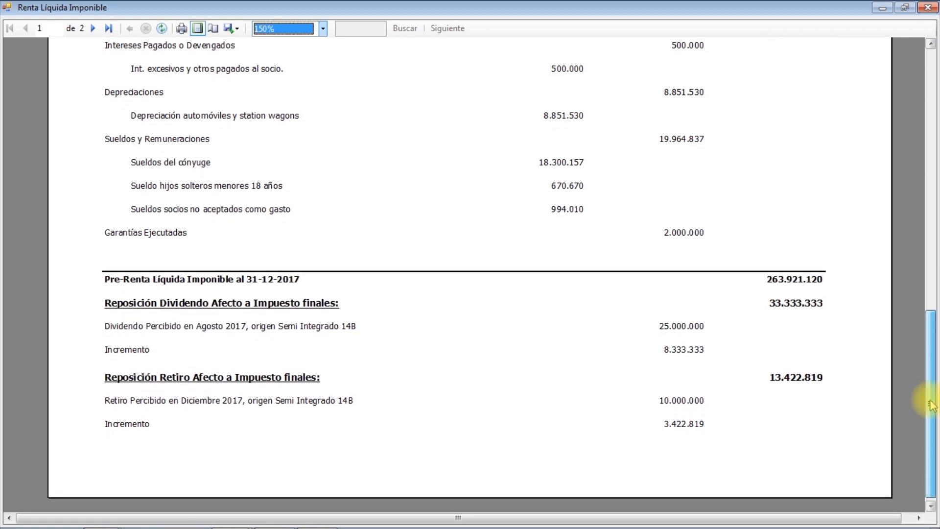
drag(932, 404, 932, 410)
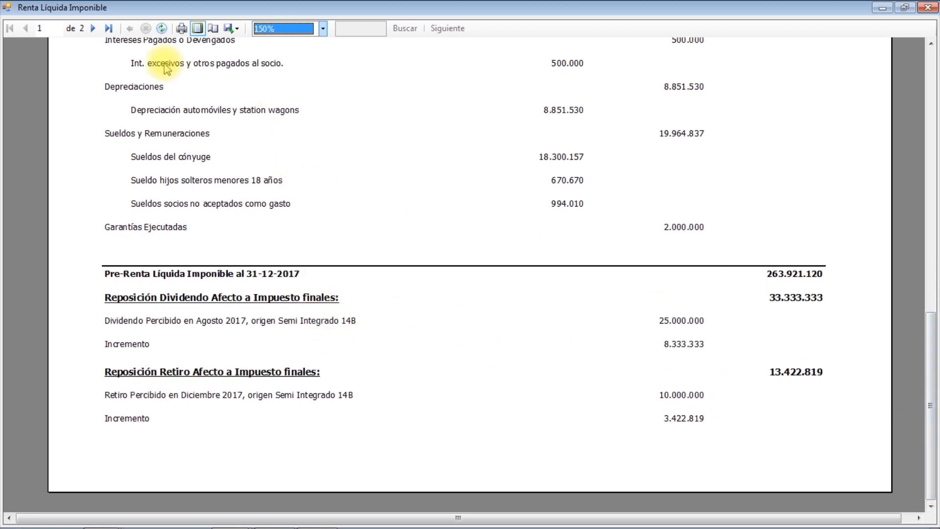
click(93, 28)
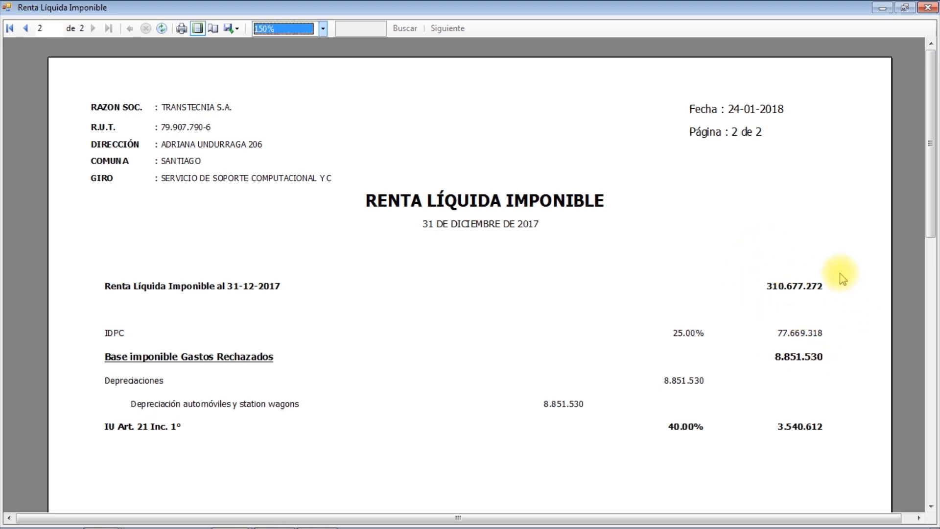
click(928, 8)
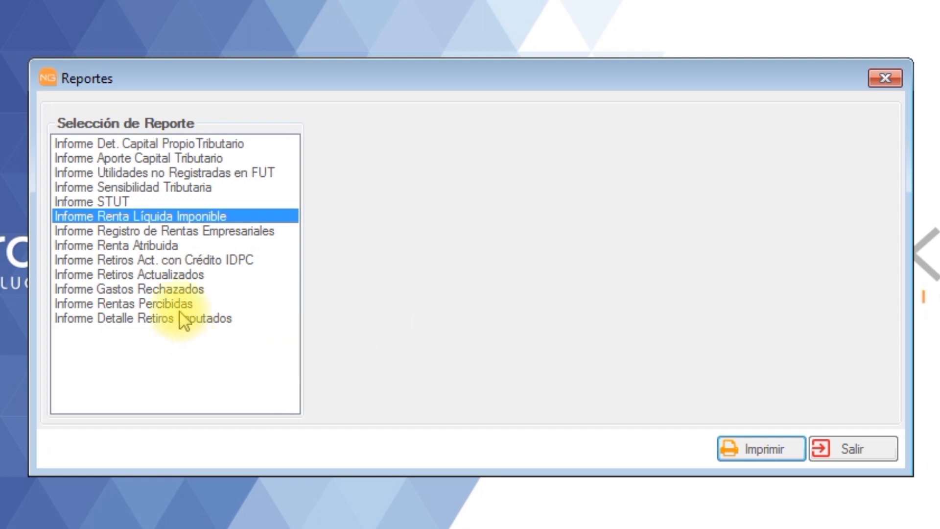
Generate the Informe Registro de Rentas Empresariales with the Todas option and display it full screen at 150% zoom
click(184, 230)
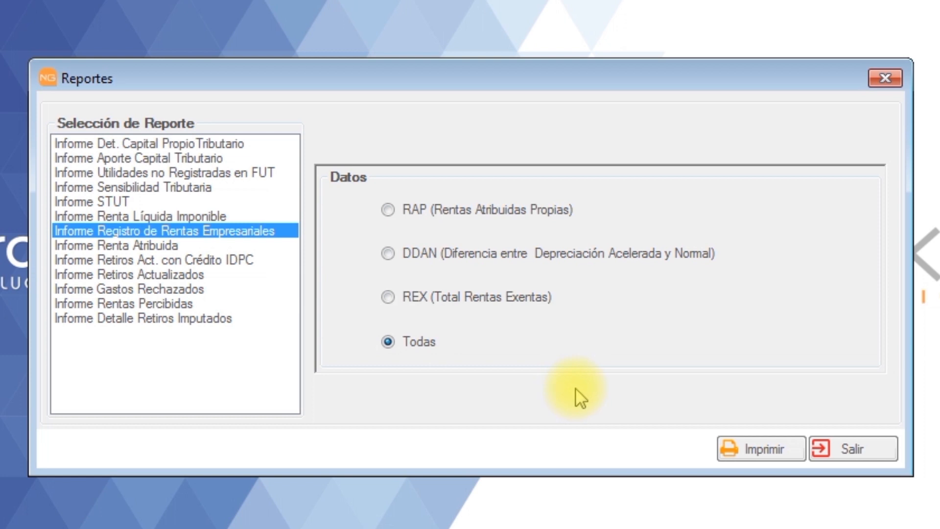
click(762, 448)
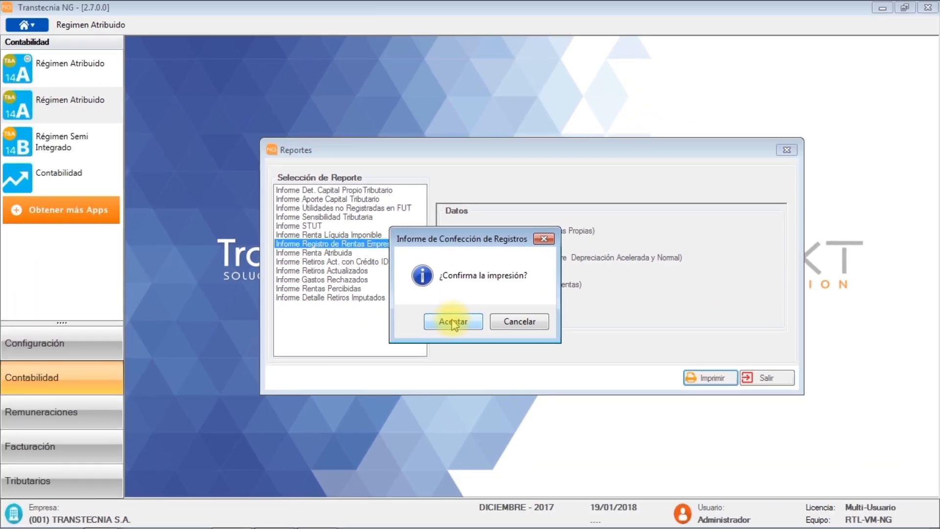
click(342, 357)
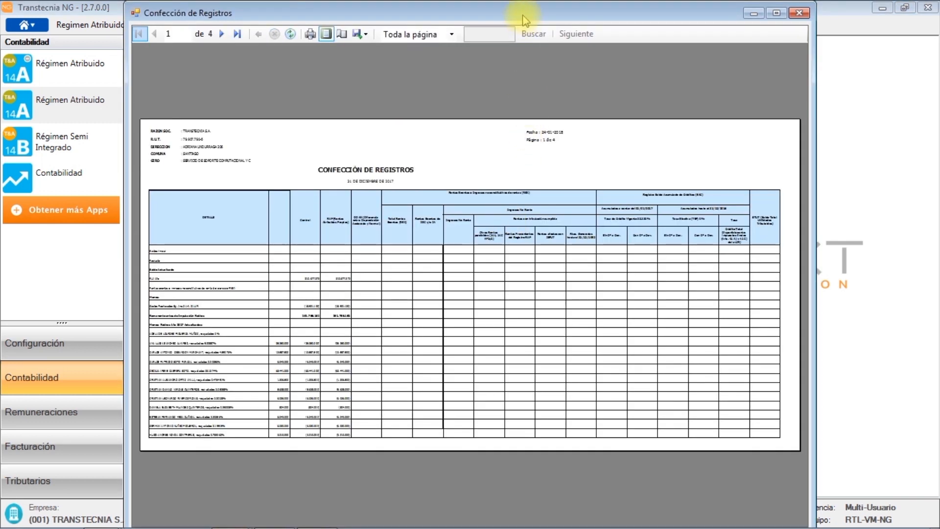
double_click(524, 18)
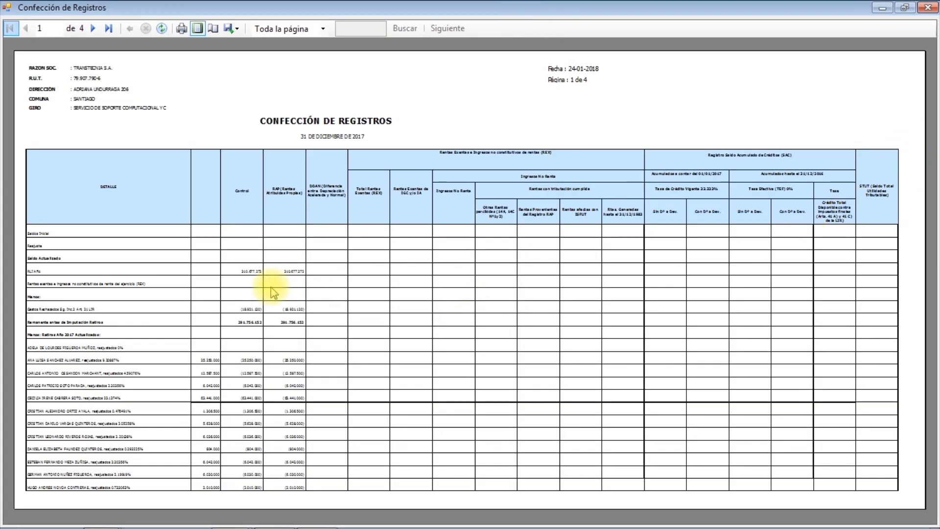
click(300, 28)
click(274, 84)
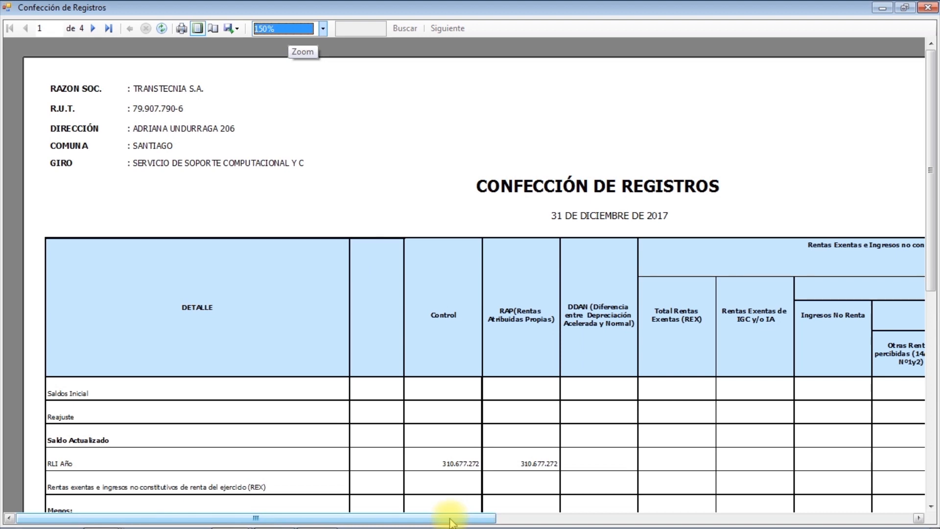
Examine the Confección de Registros columns from RAP to STUT, the partners' withdrawals and the closing remainder on page 3, and close the report
drag(450, 519, 524, 519)
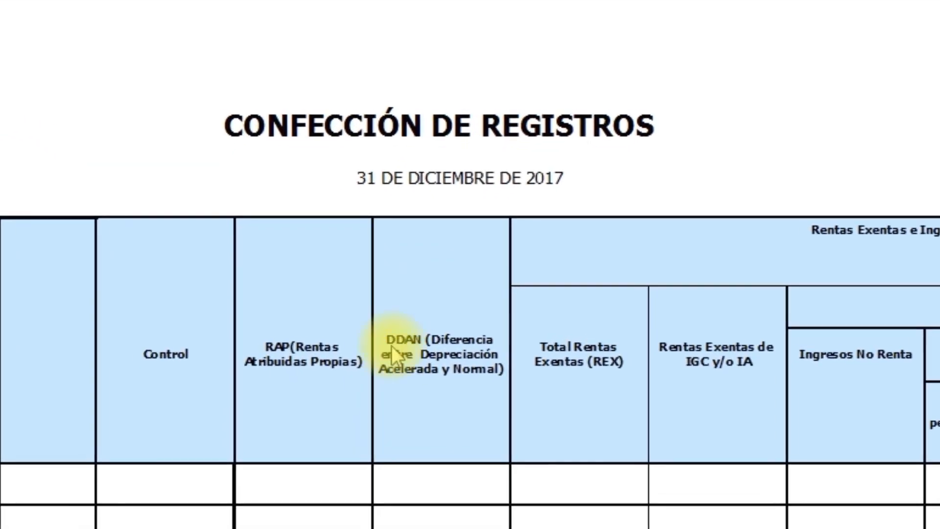
scroll(470, 313, right, 10)
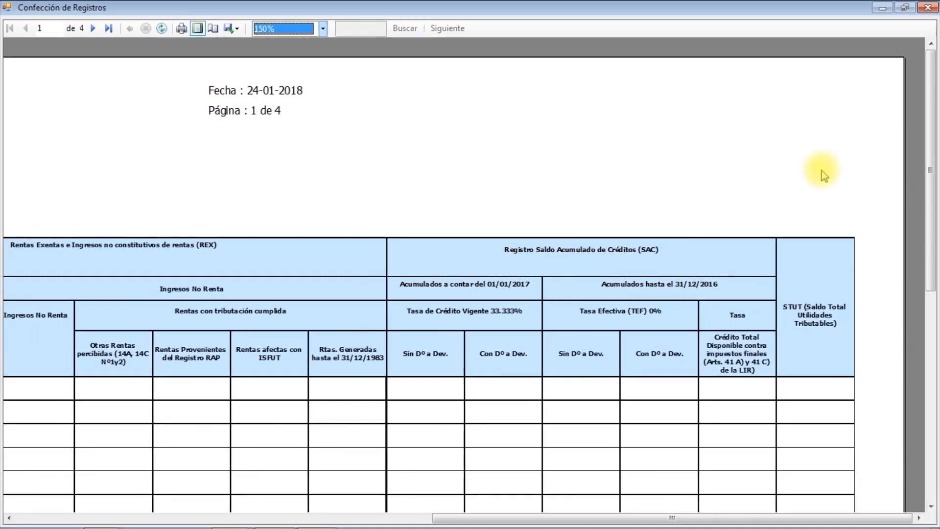
drag(531, 520, 75, 518)
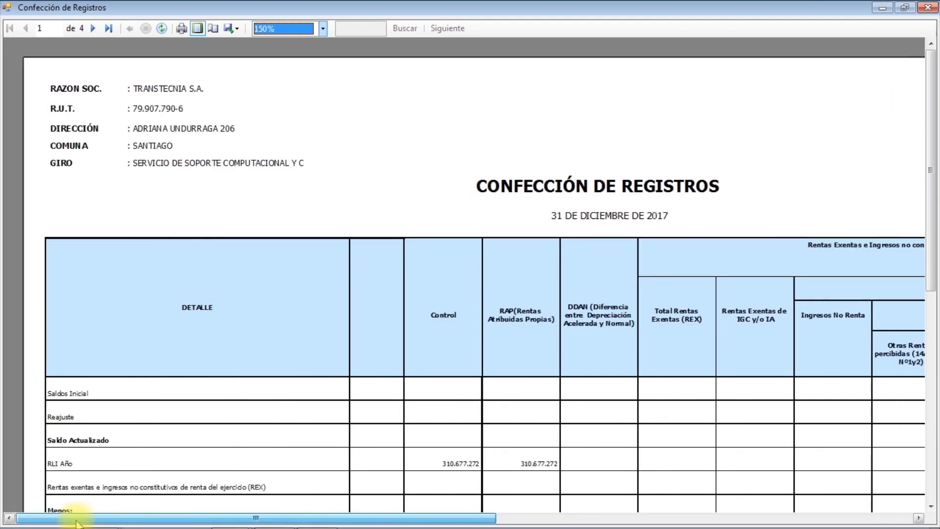
drag(933, 172, 913, 361)
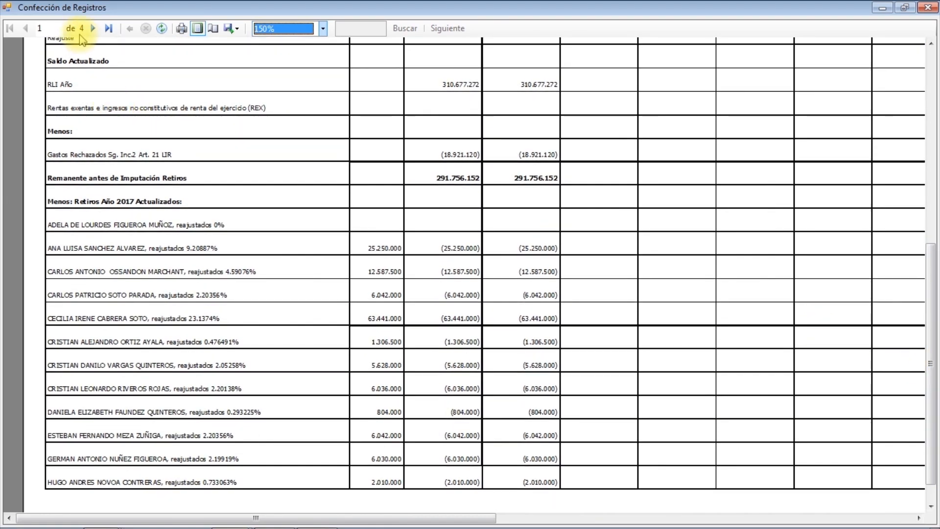
double_click(91, 30)
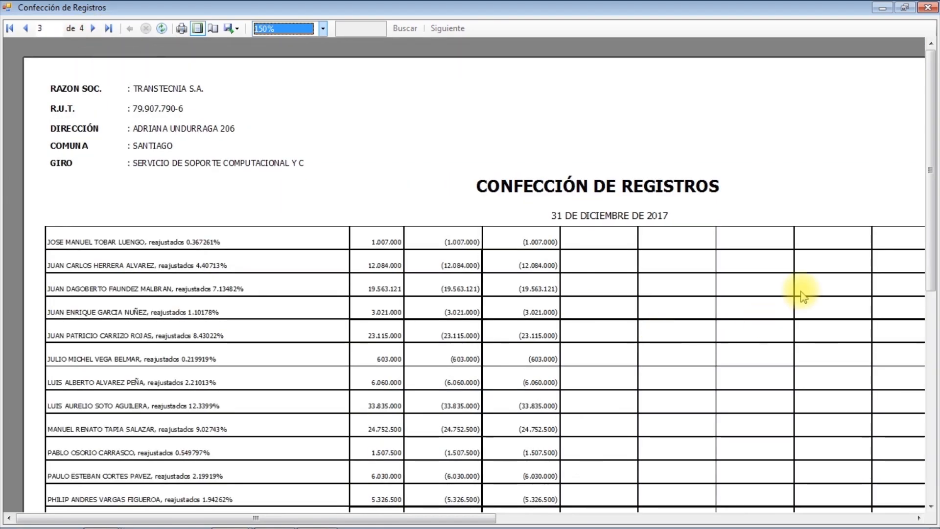
drag(926, 212, 931, 338)
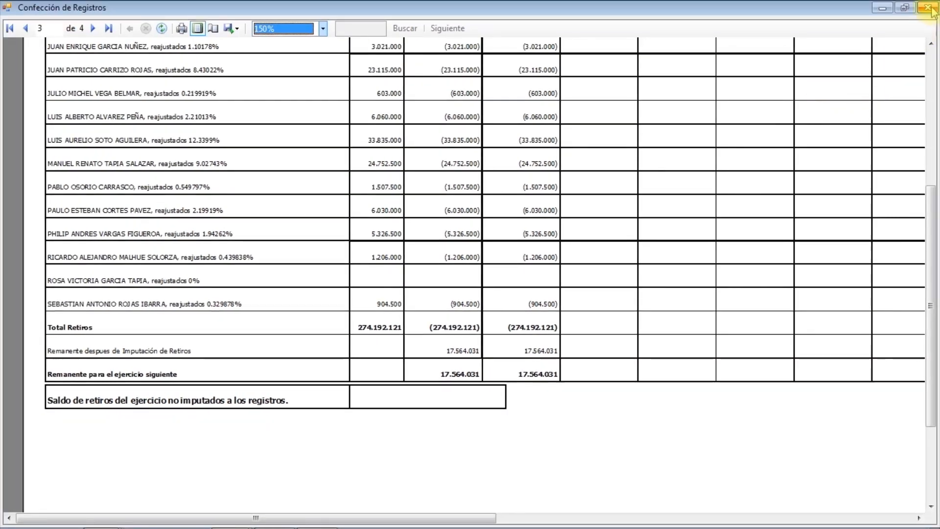
click(928, 8)
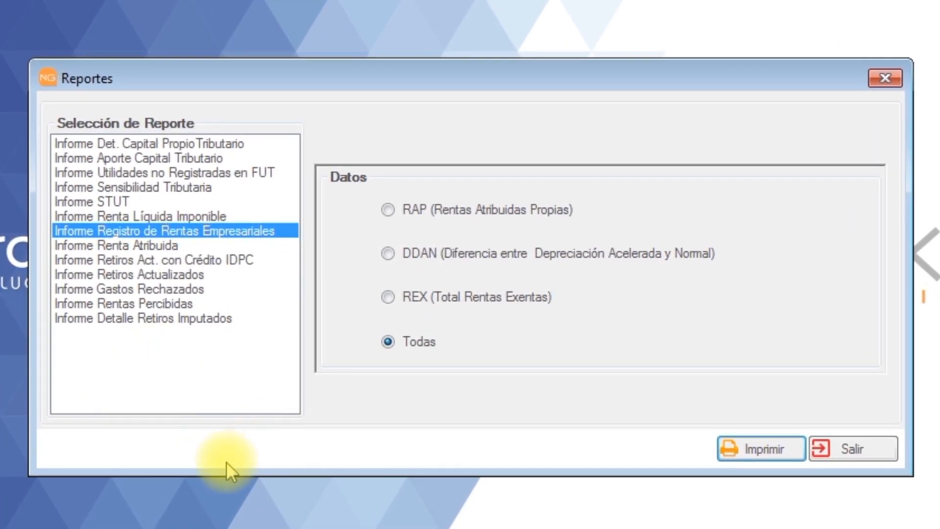
Generate the Informe Renta Atribuida and display it full screen at 150% zoom
click(143, 247)
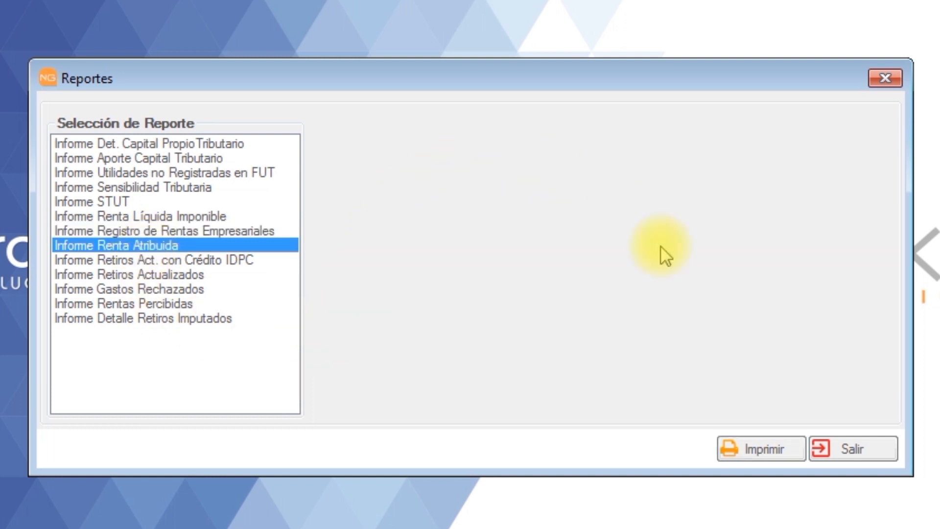
click(763, 446)
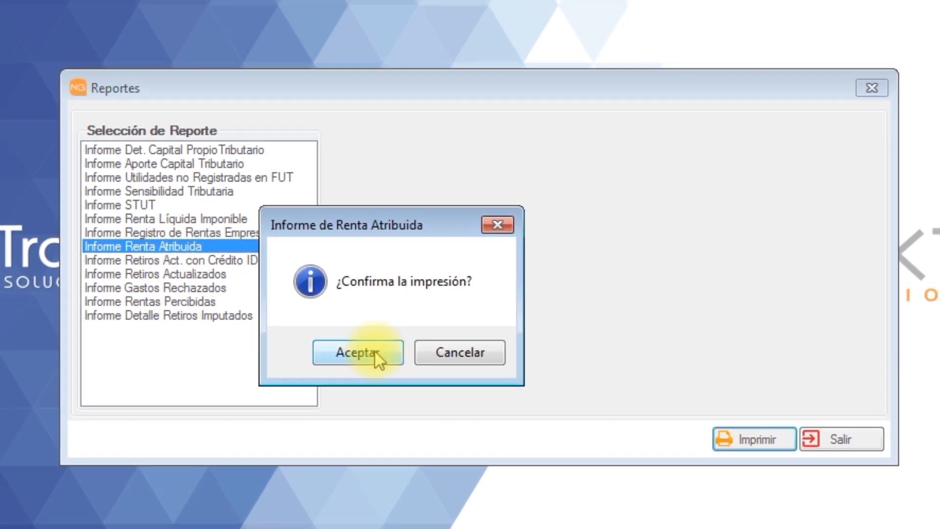
click(357, 359)
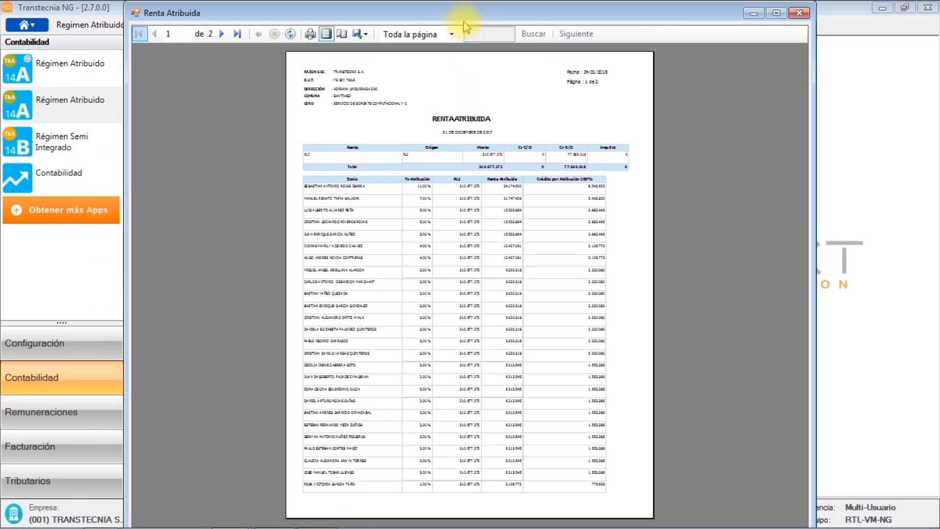
double_click(461, 12)
click(320, 28)
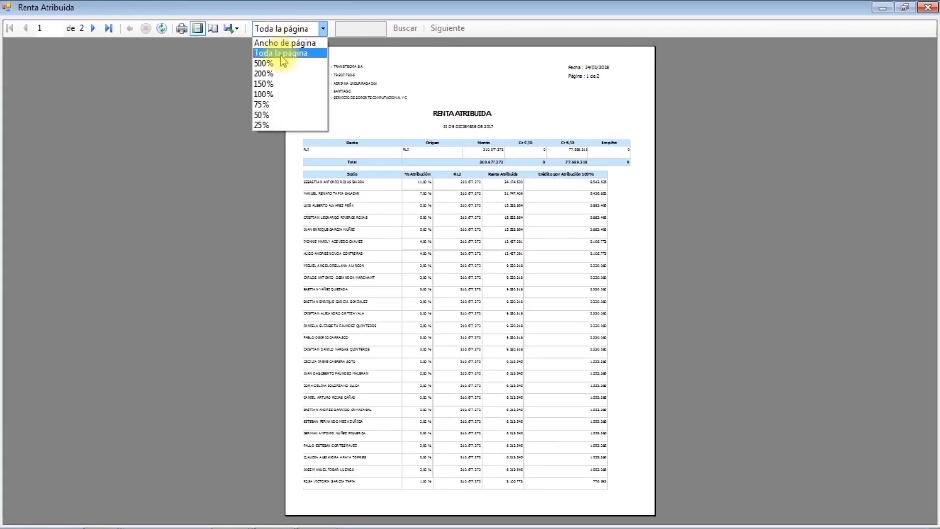
click(279, 84)
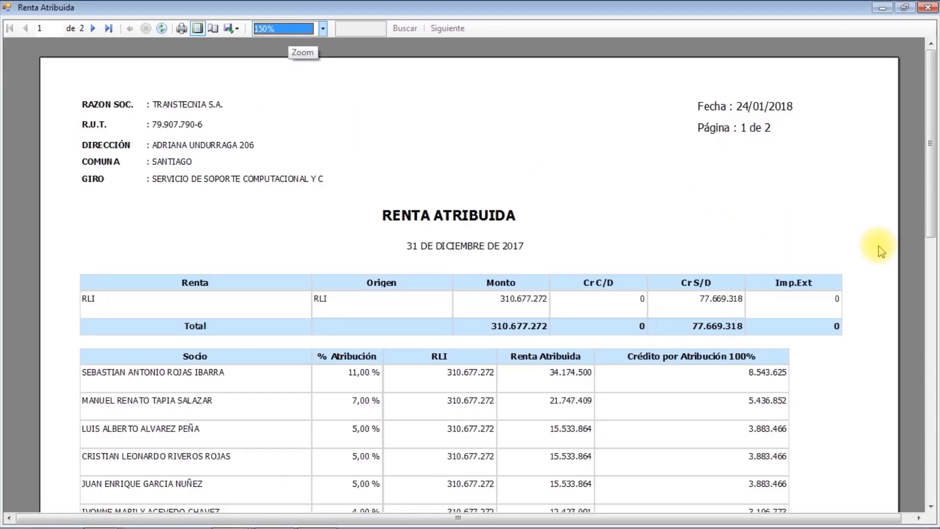
Review each partner's attribution percentage, attributed income and credit in the Renta Atribuida report, and close it
drag(931, 169, 933, 238)
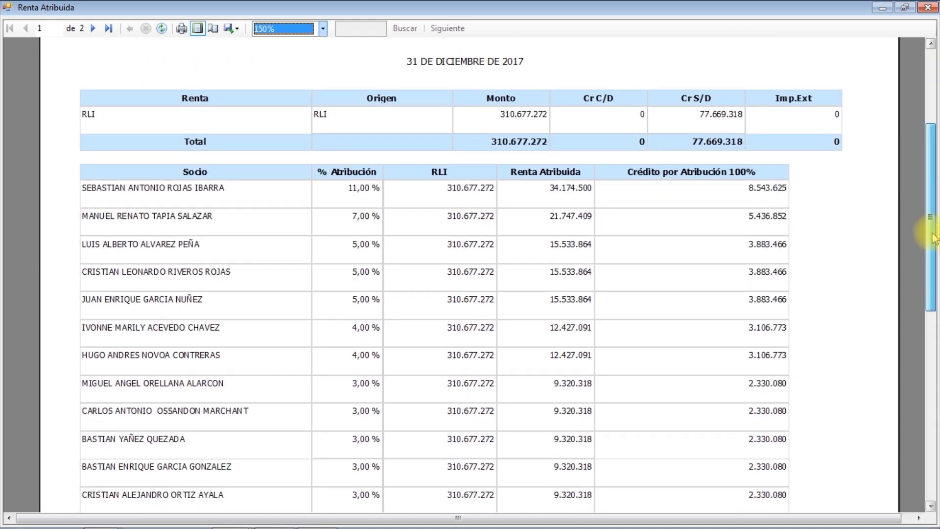
drag(933, 238, 933, 245)
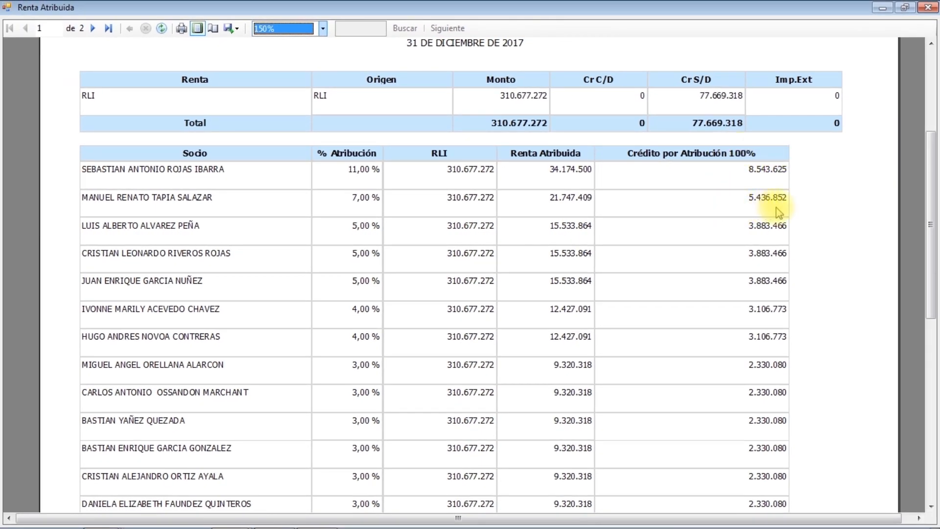
click(927, 9)
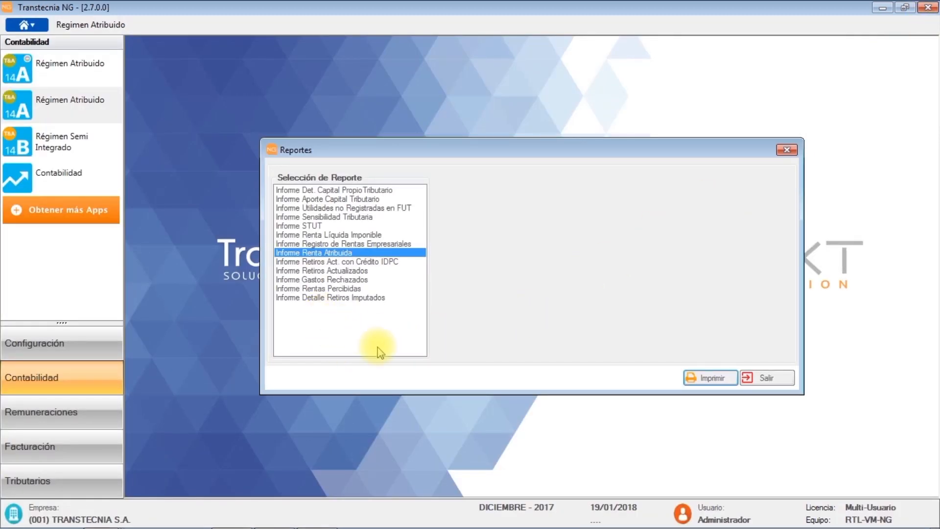
Generate the Informe Retiros Actualizados, review its withdrawals by month and partner at 150% zoom, and close the preview
click(365, 263)
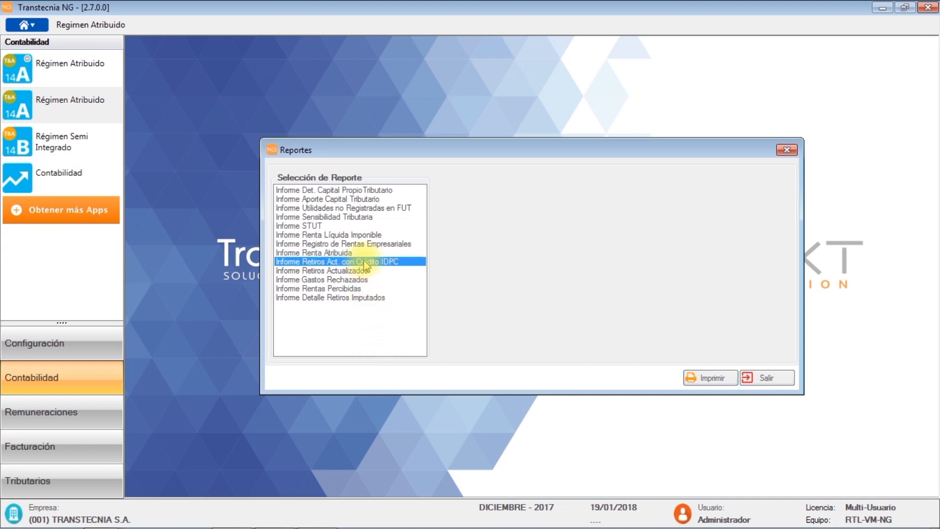
click(359, 272)
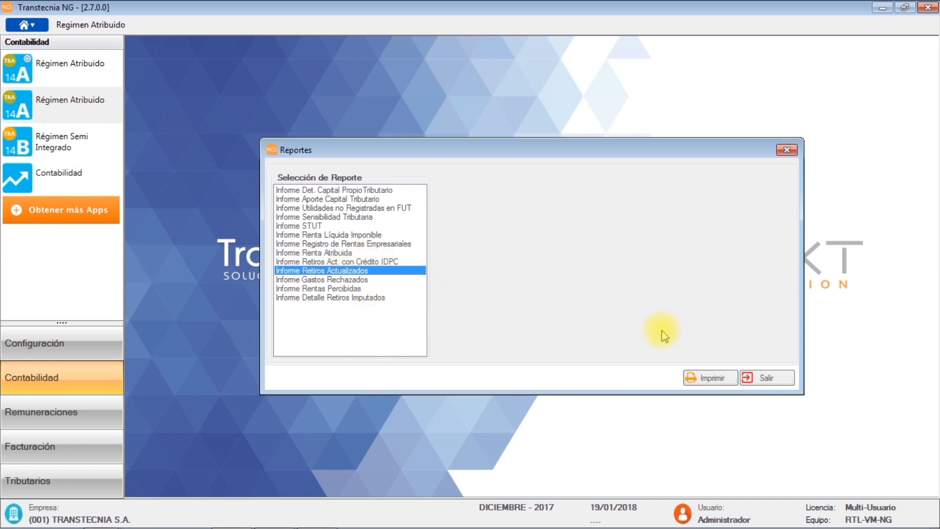
click(710, 380)
click(454, 322)
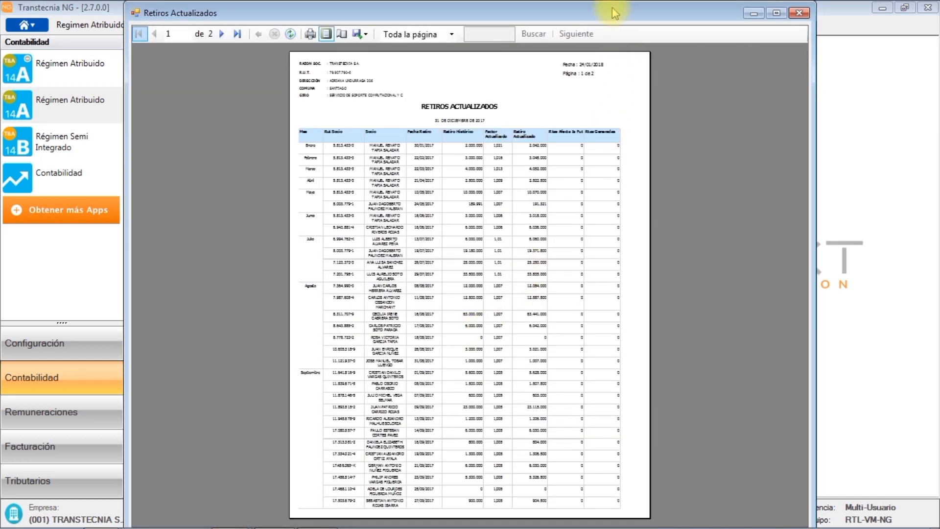
double_click(609, 19)
click(284, 28)
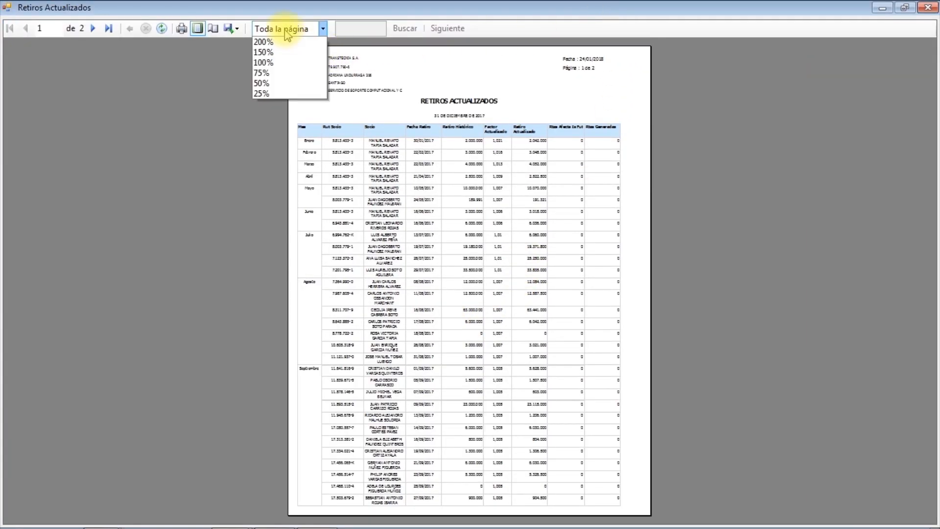
click(264, 83)
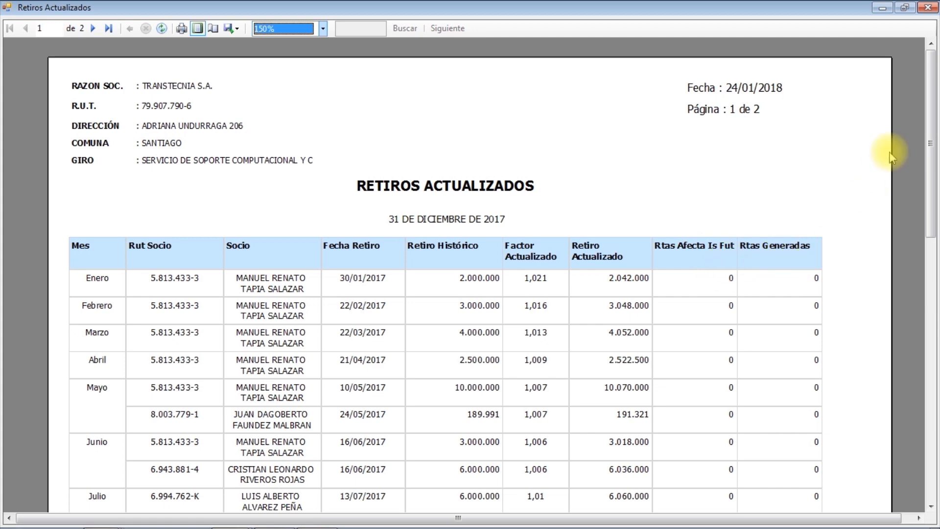
click(928, 9)
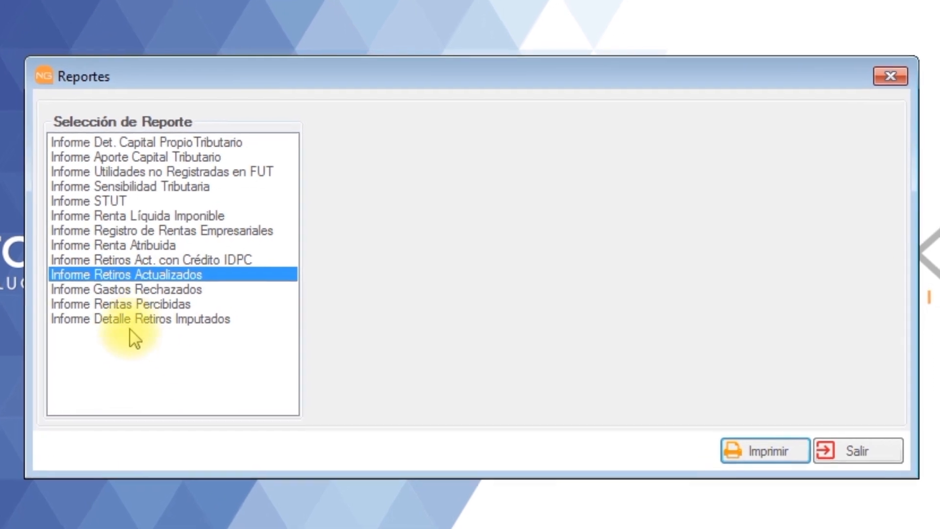
Look at the options for the Gastos Rechazados, Rentas Percibidas and Detalle Retiros Imputados reports, and leave the report selection
click(242, 286)
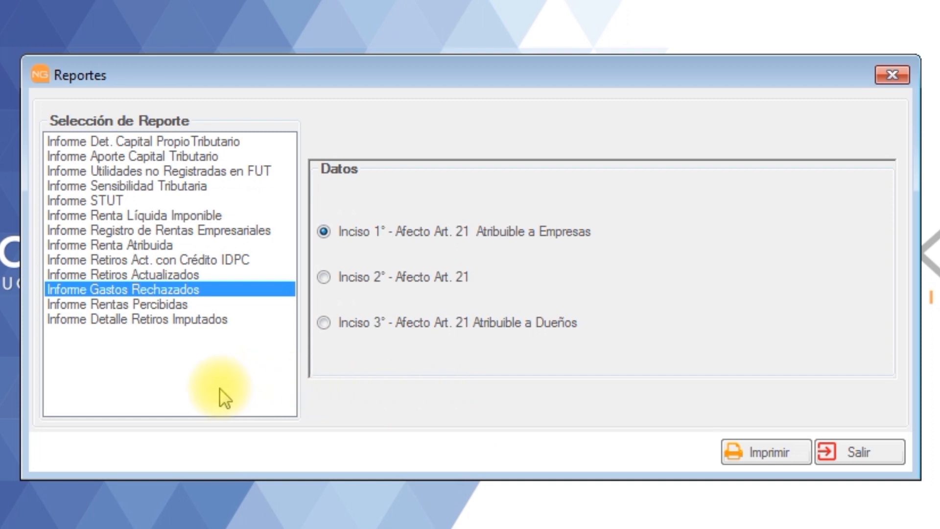
click(150, 304)
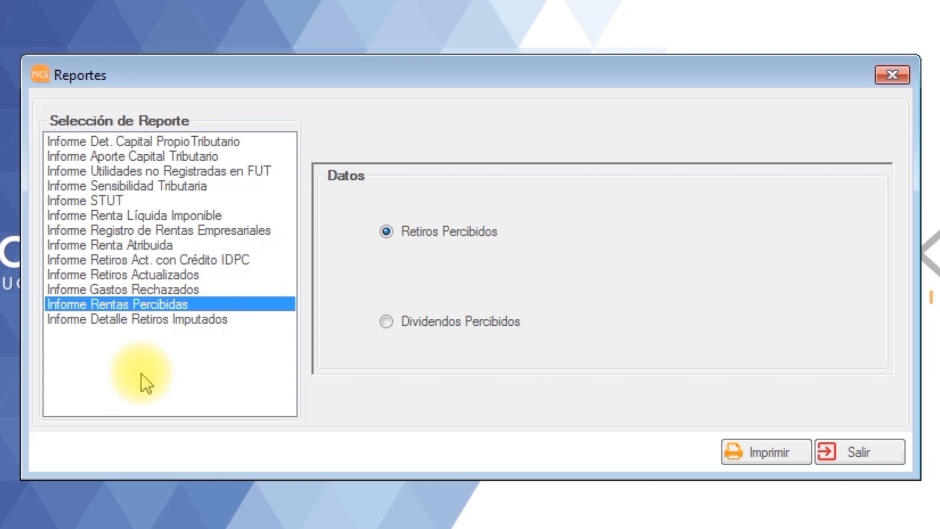
click(157, 318)
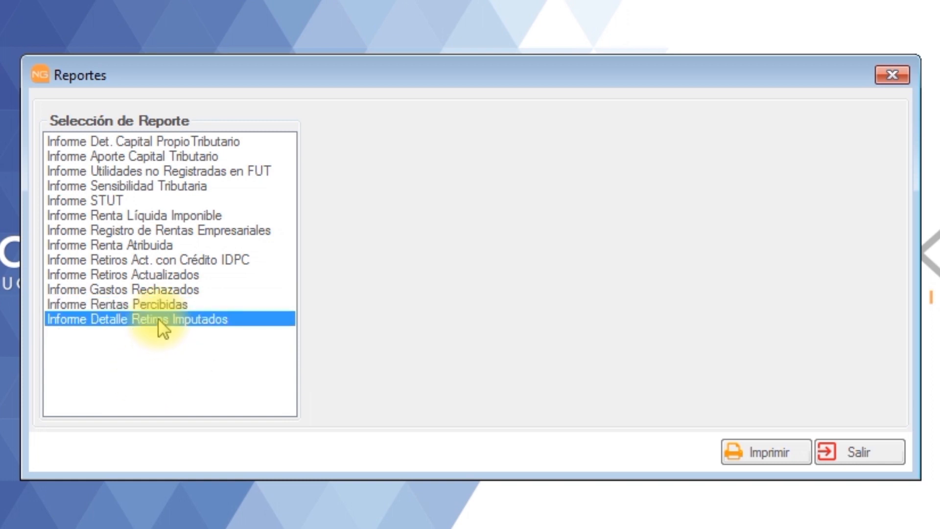
click(855, 451)
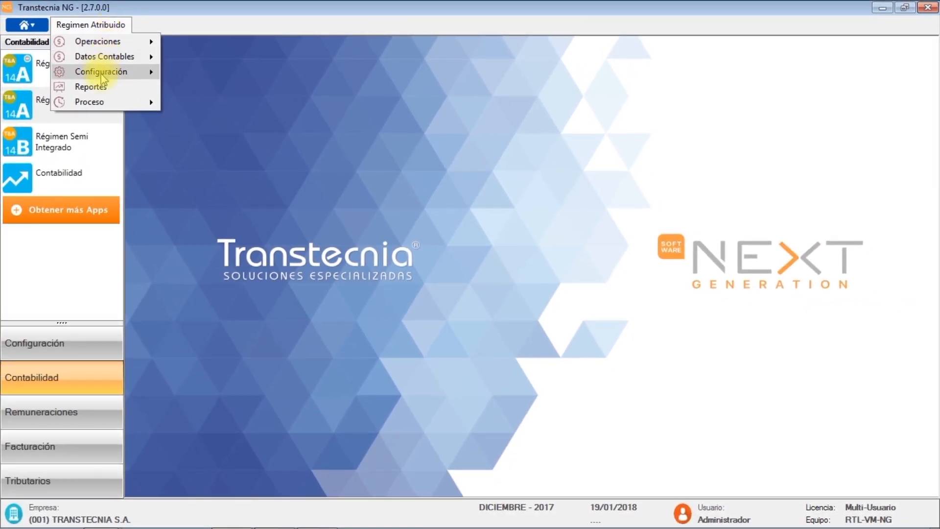
Generate the F1803 Participación de Socios Gestores report from the Declaraciones Juradas process and maximize its preview
mouse_move(96, 103)
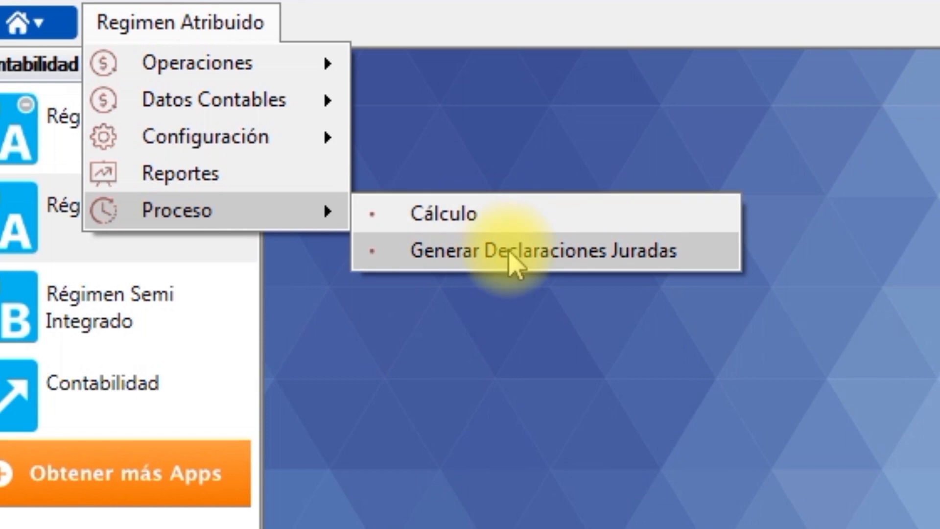
click(536, 257)
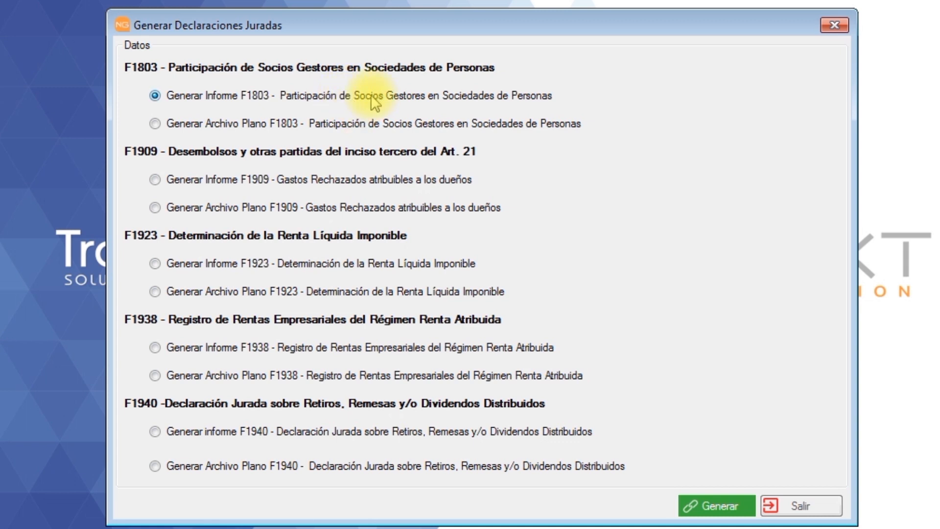
click(712, 505)
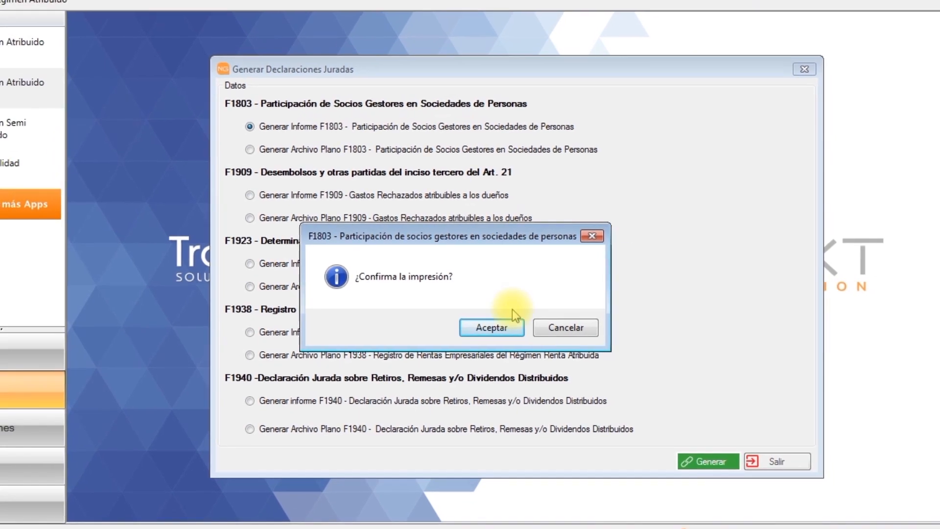
click(493, 327)
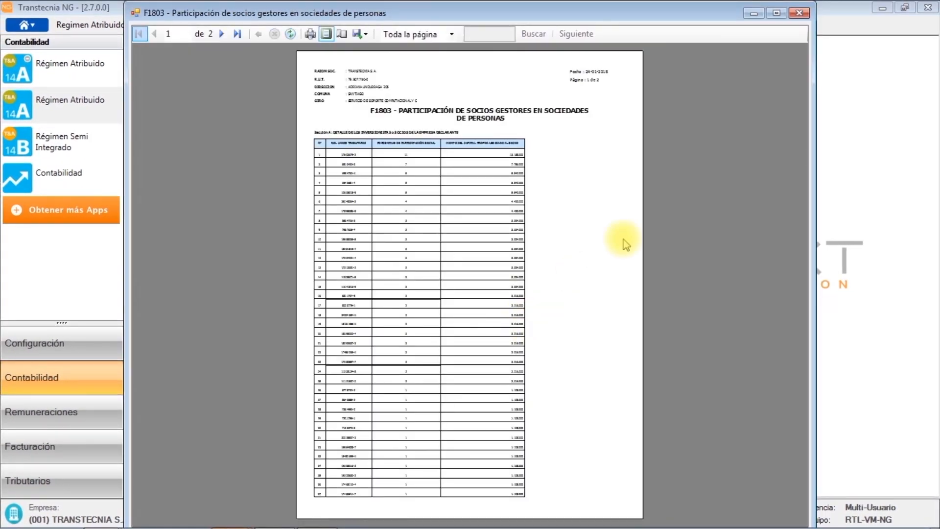
click(775, 13)
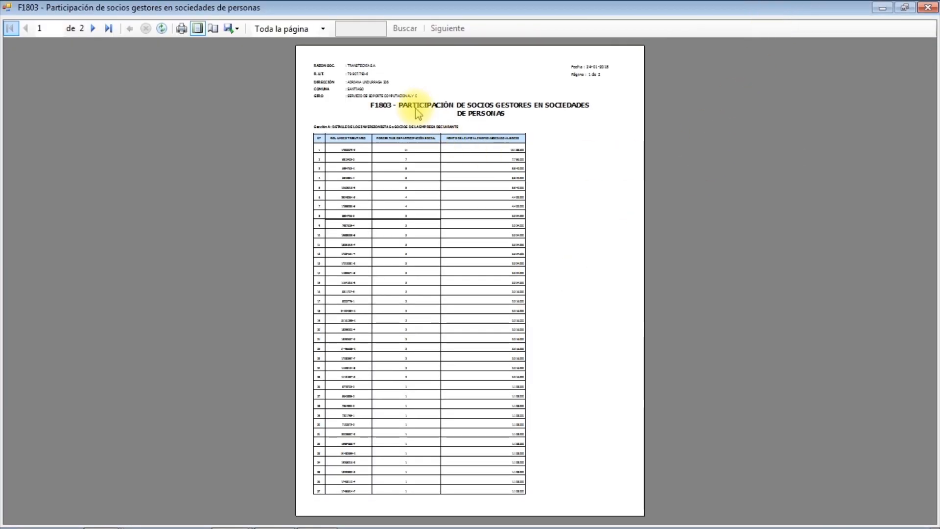
Review the F1803 report's partner participation table at 150% zoom, close the preview, and select the F1803 Archivo Plano option
click(279, 28)
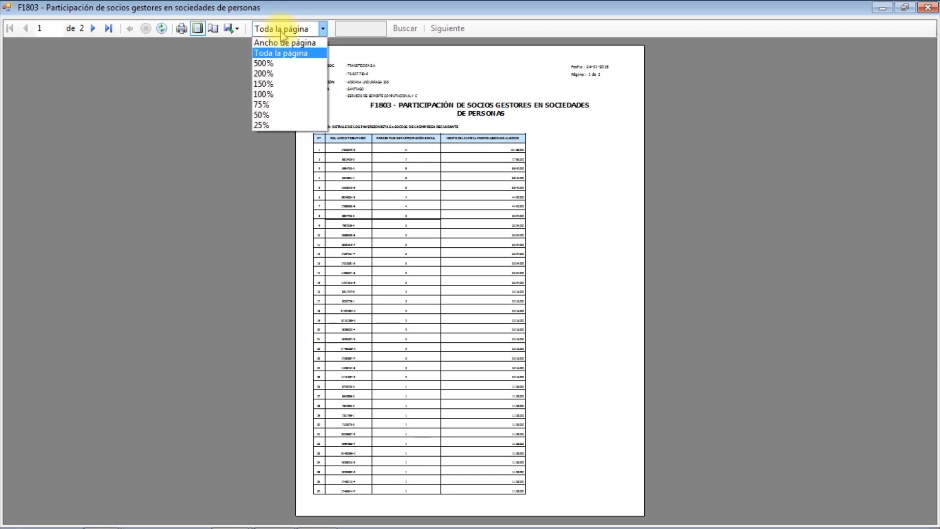
click(275, 87)
mouse_move(930, 152)
mouse_down()
mouse_move(922, 224)
mouse_move(930, 152)
mouse_up()
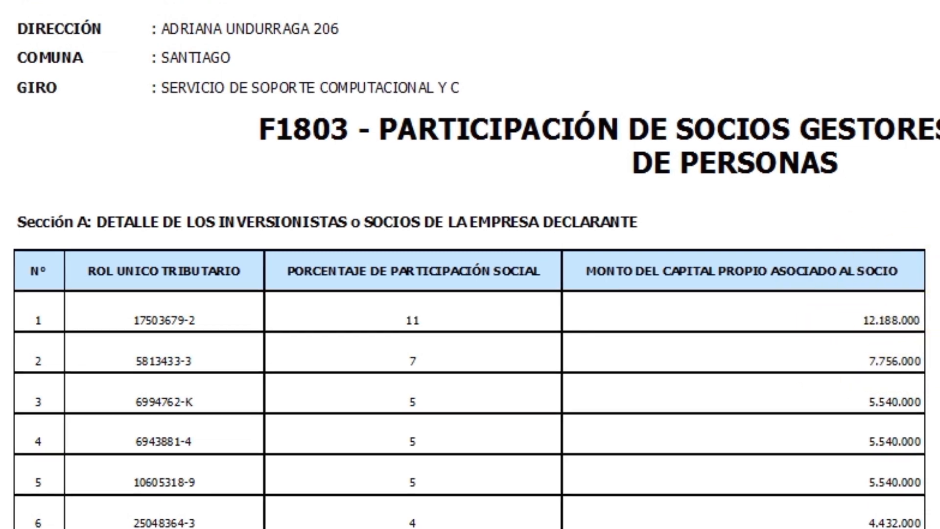
click(928, 6)
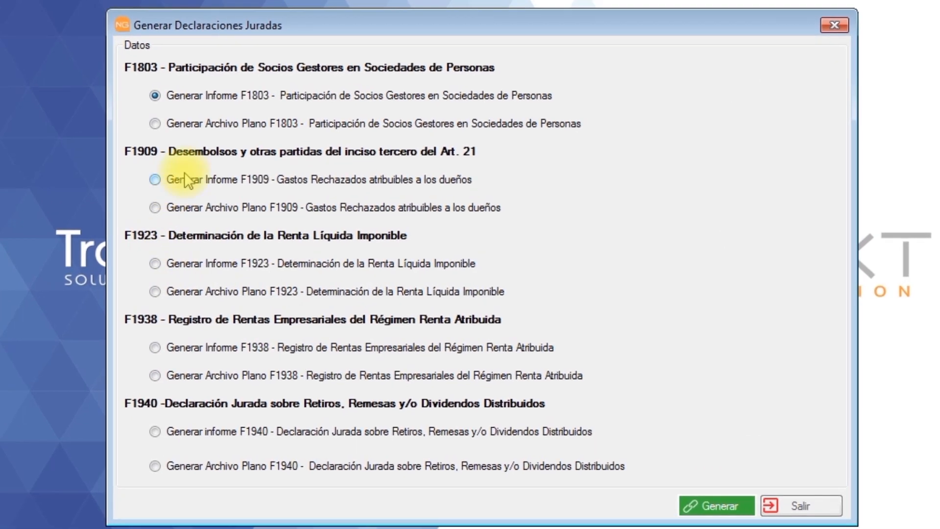
click(324, 160)
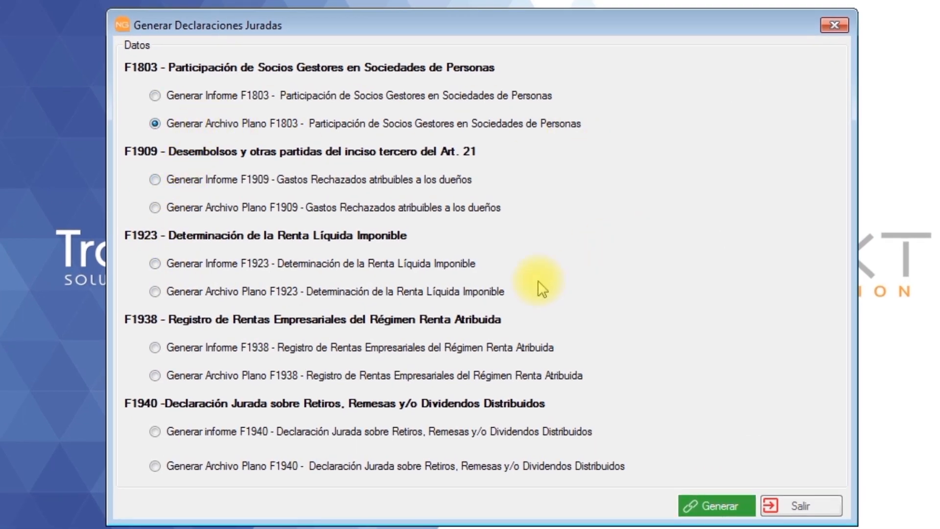
Generate the F1909 Gastos Rechazados atribuibles a los dueños report and maximize its preview
click(219, 181)
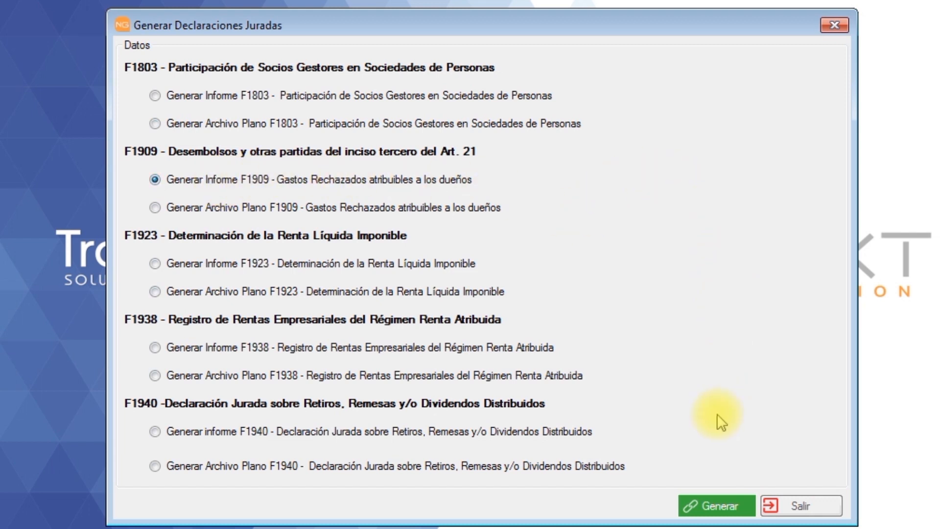
click(707, 501)
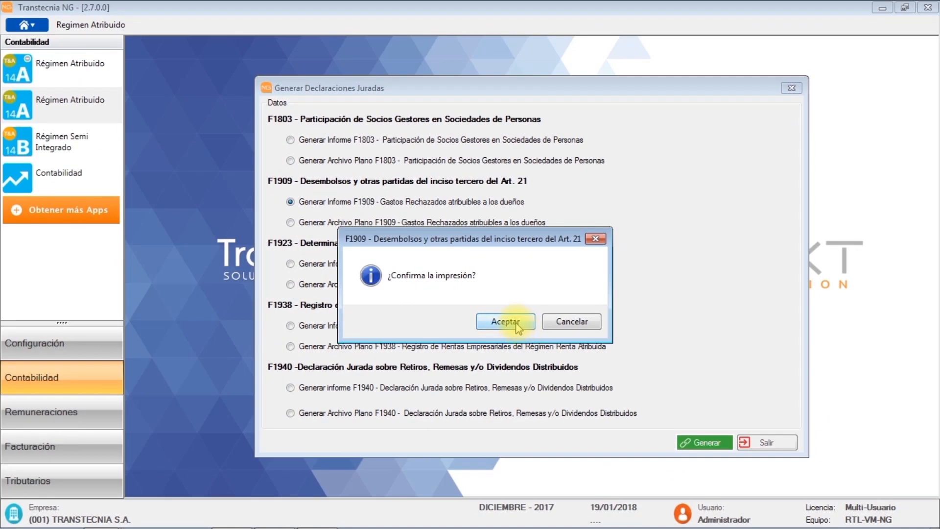
click(506, 322)
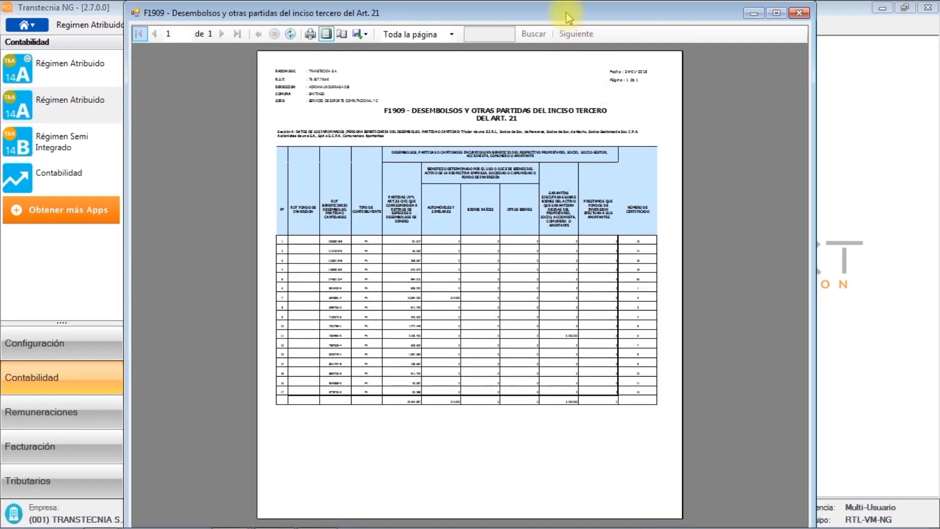
double_click(568, 18)
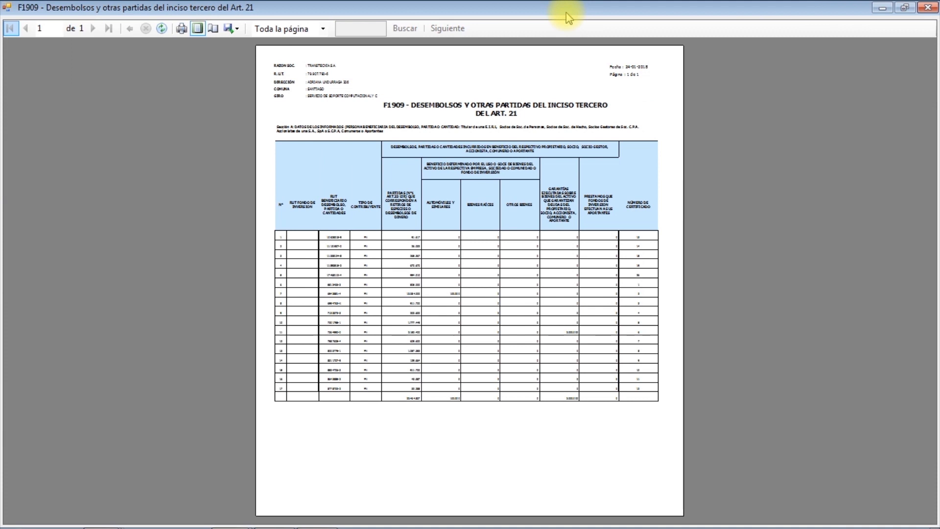
Review the F1909 disbursement, benefit and certificate number columns at 150% zoom, and close the preview
click(322, 29)
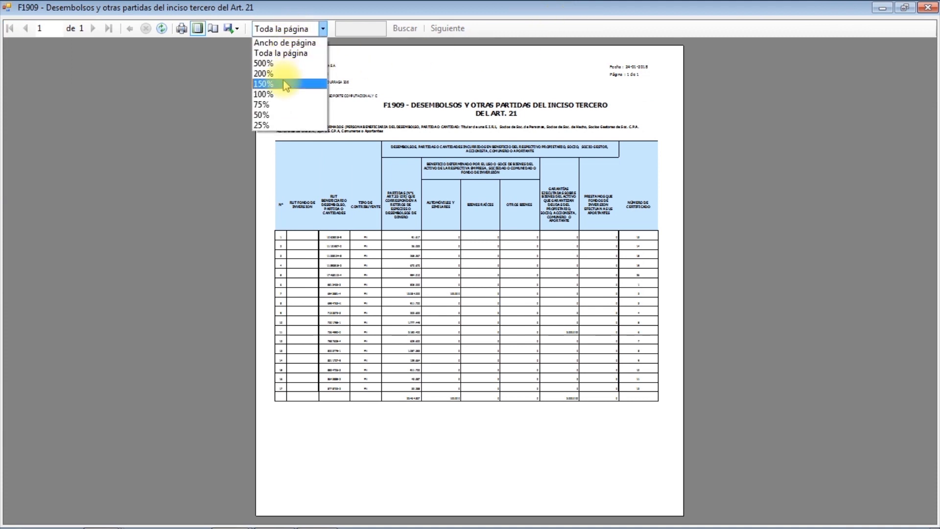
click(285, 83)
drag(925, 181, 923, 262)
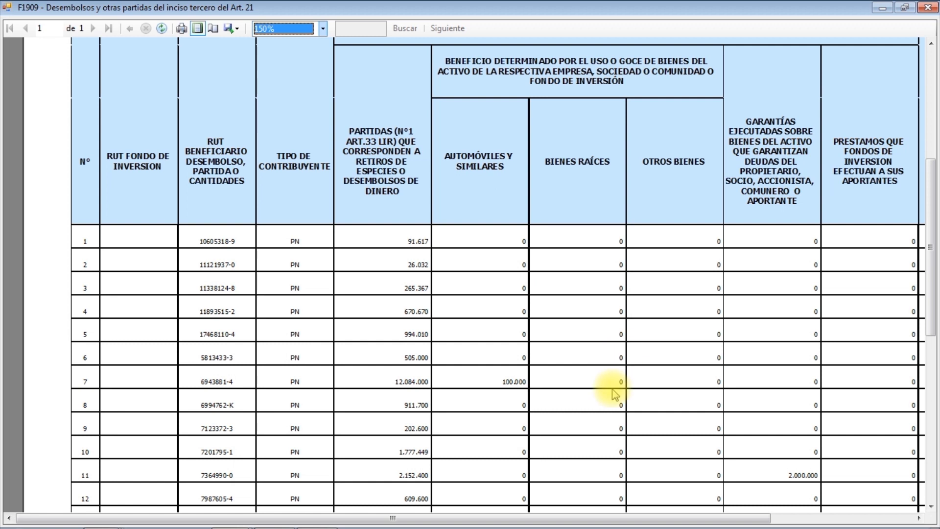
drag(606, 515, 714, 515)
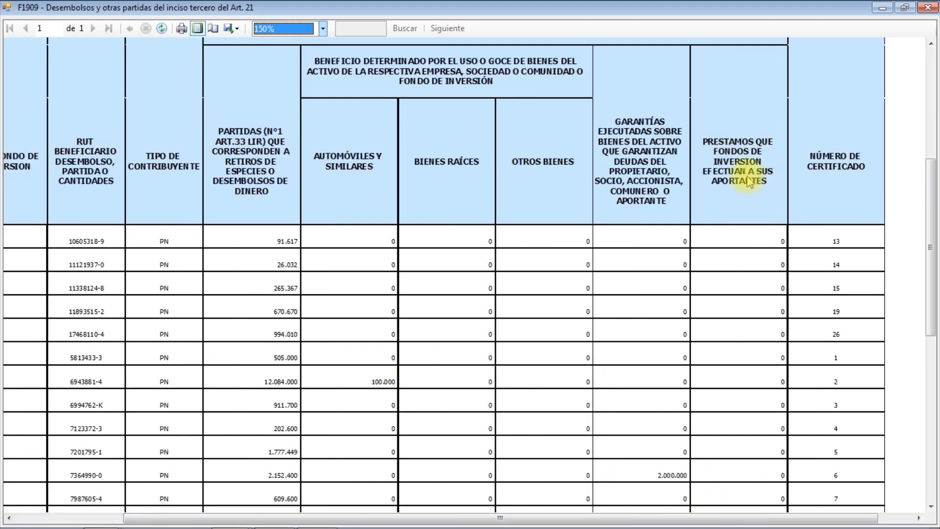
mouse_move(698, 523)
mouse_down()
mouse_move(713, 521)
mouse_move(700, 523)
mouse_up()
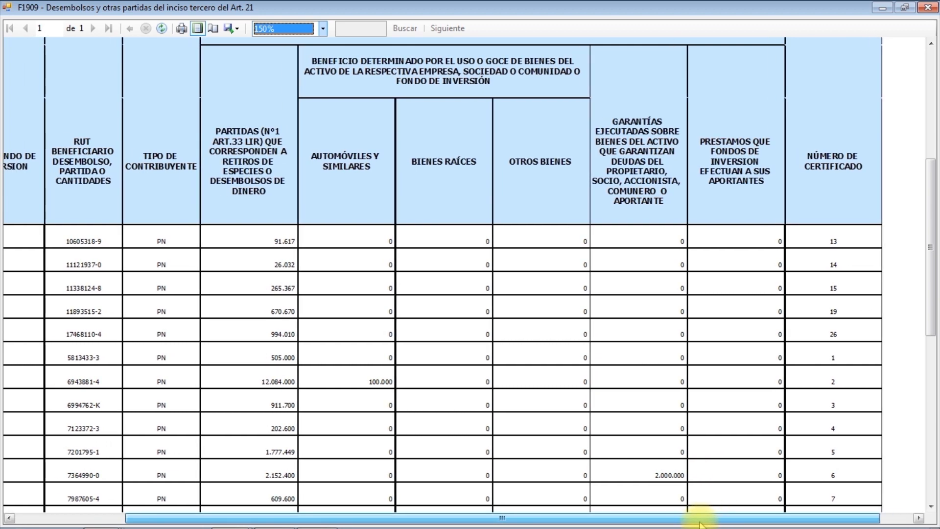
click(928, 8)
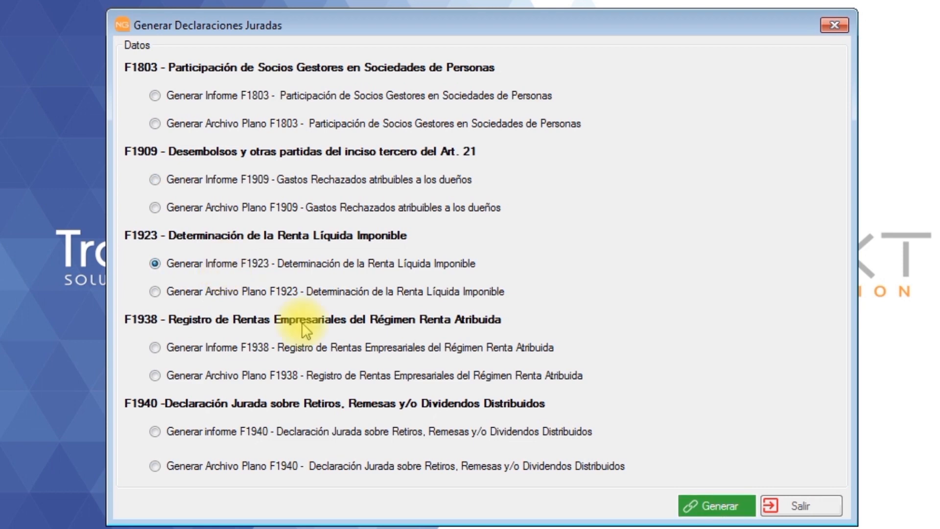
Generate the F1923 Determinación de la Renta Líquida Imponible report and maximize its preview
click(713, 504)
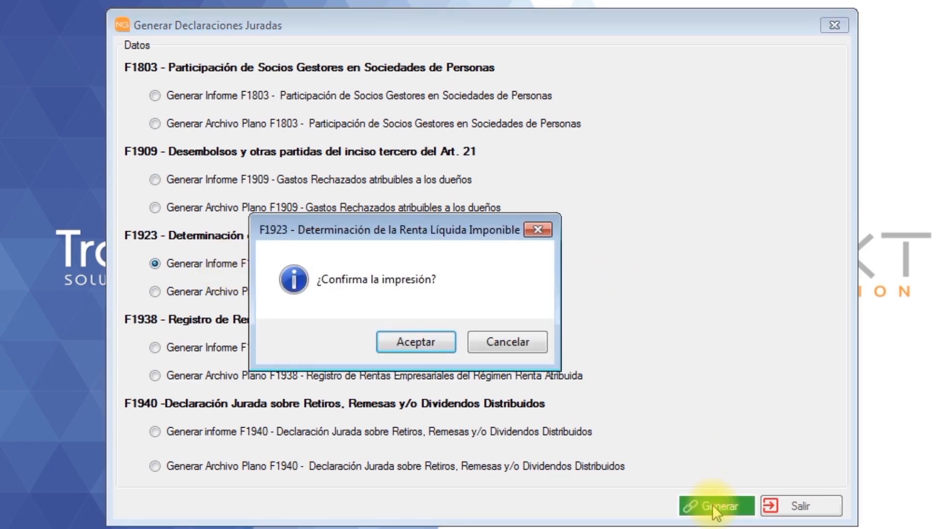
click(415, 340)
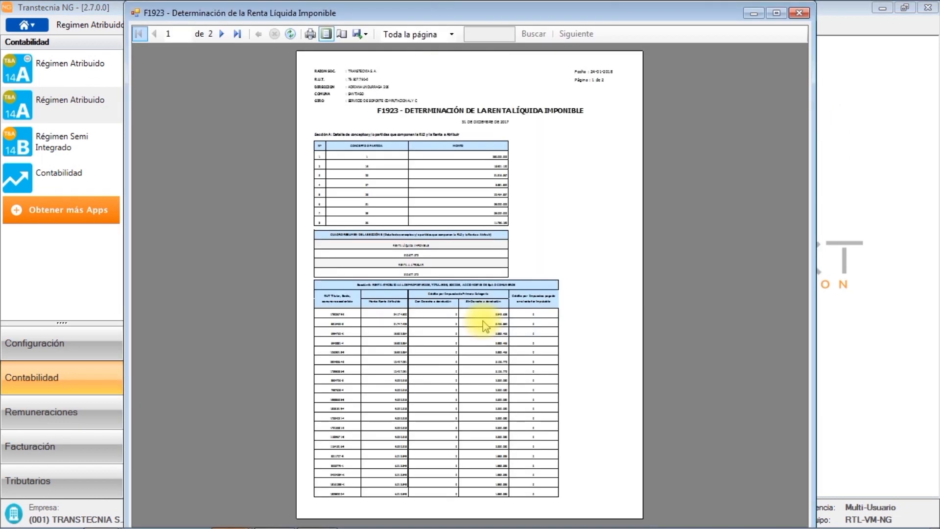
double_click(566, 13)
Review the F1923 concepts, summary and attributed income sections at 150% zoom, and close the preview
click(299, 30)
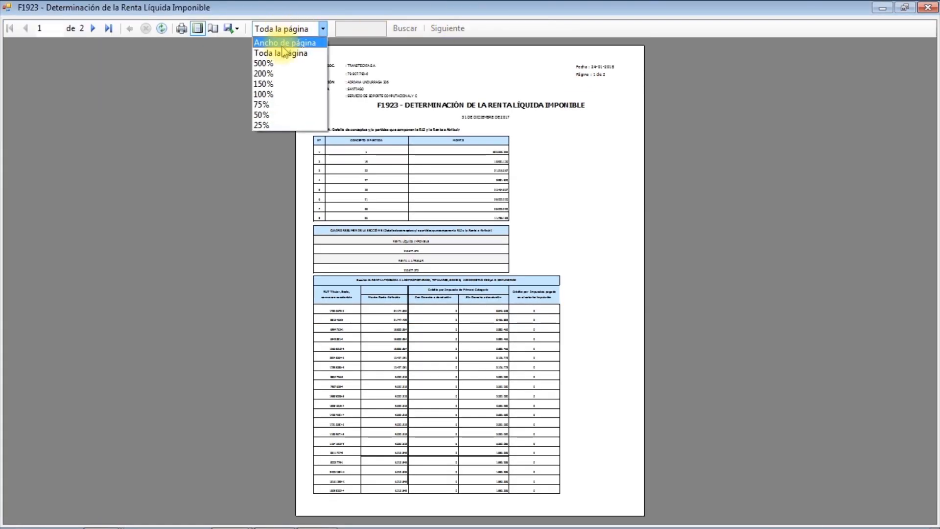
click(279, 86)
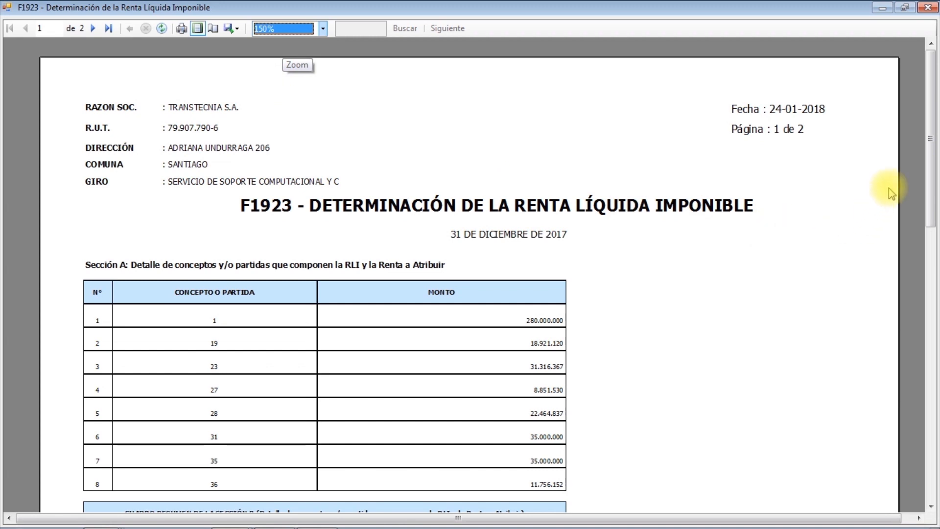
drag(930, 142, 902, 265)
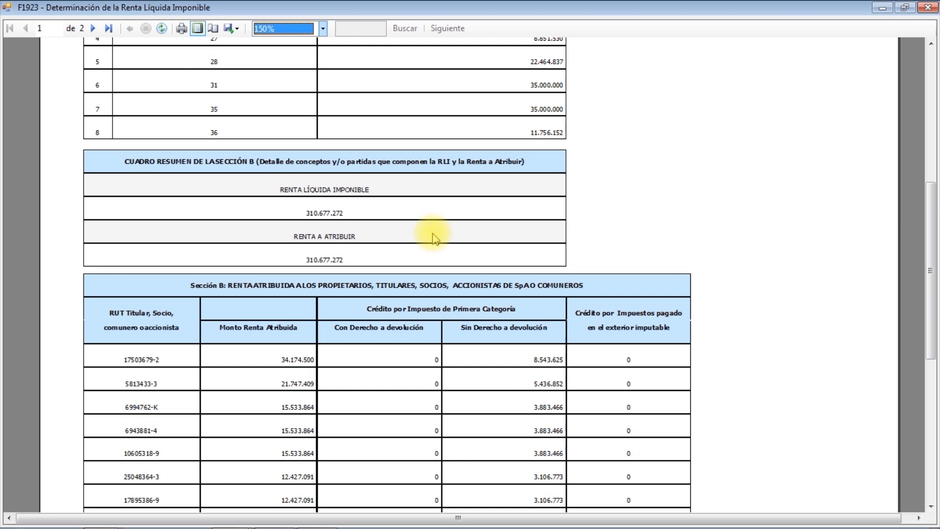
drag(927, 237, 925, 332)
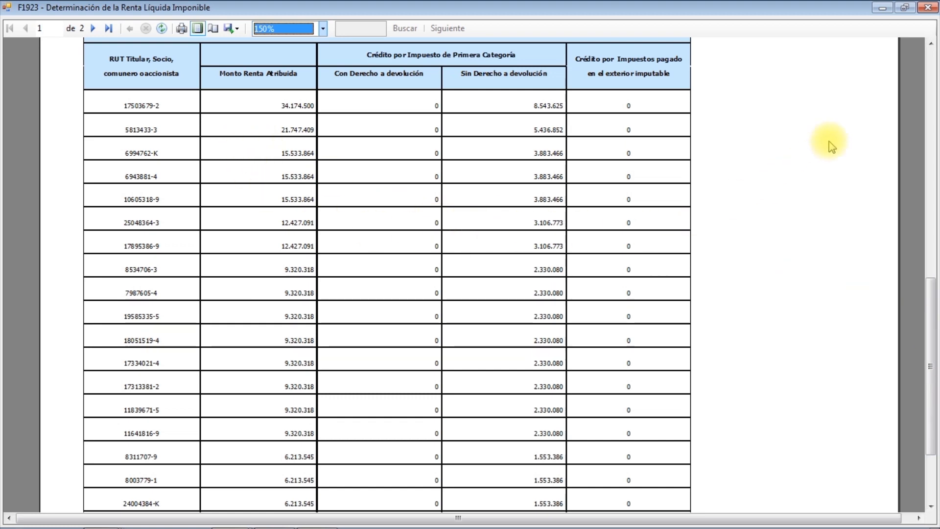
click(923, 11)
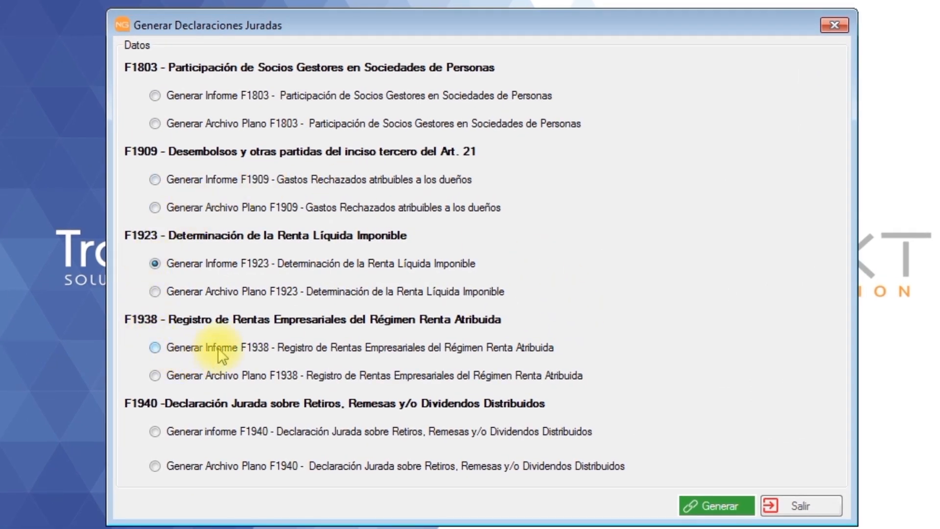
Generate the F1938 Registro de Rentas Empresariales report, review its maximized preview, and close it
click(219, 347)
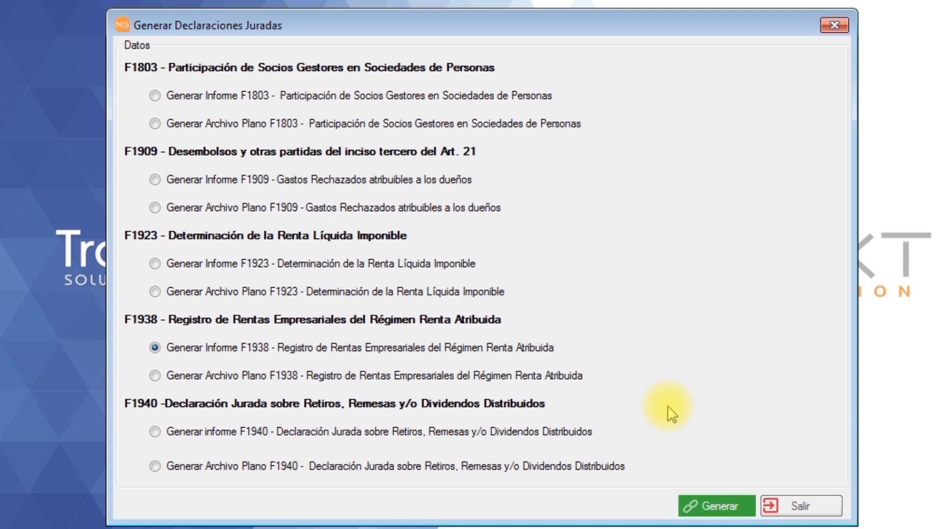
click(709, 506)
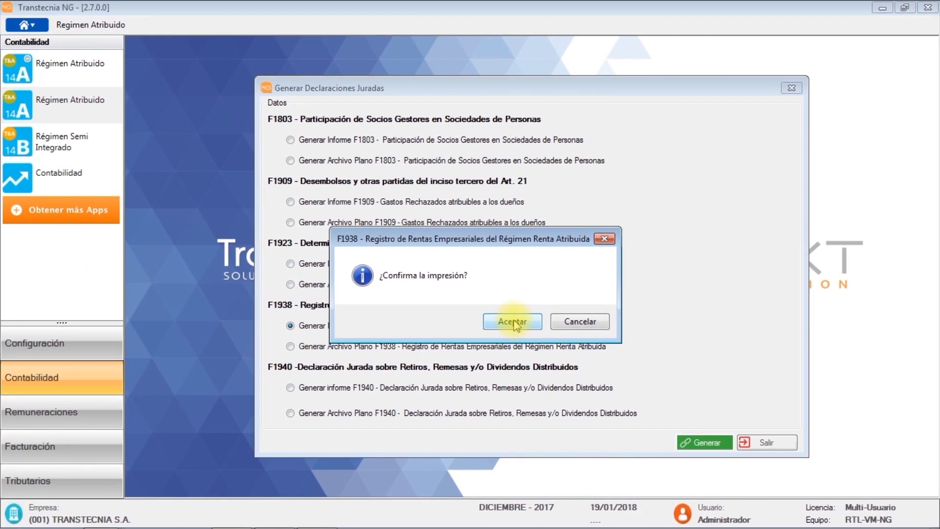
click(497, 327)
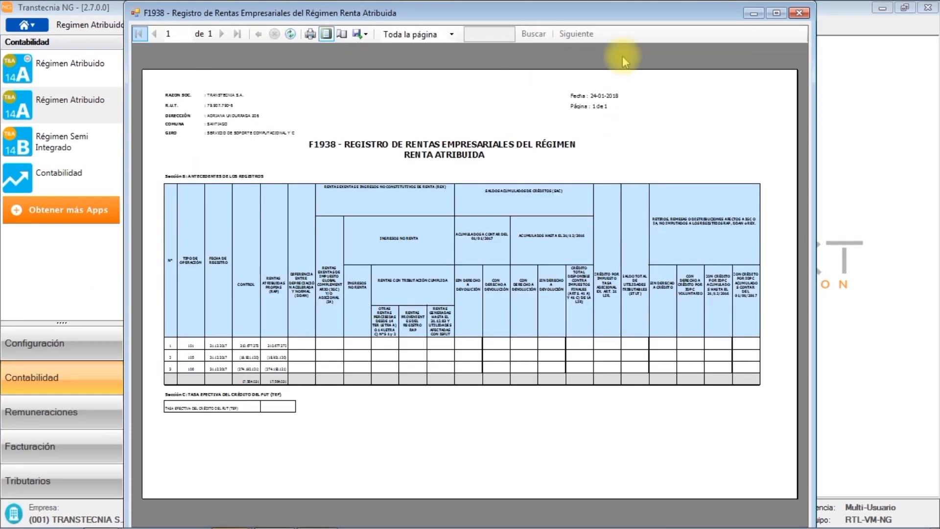
double_click(621, 13)
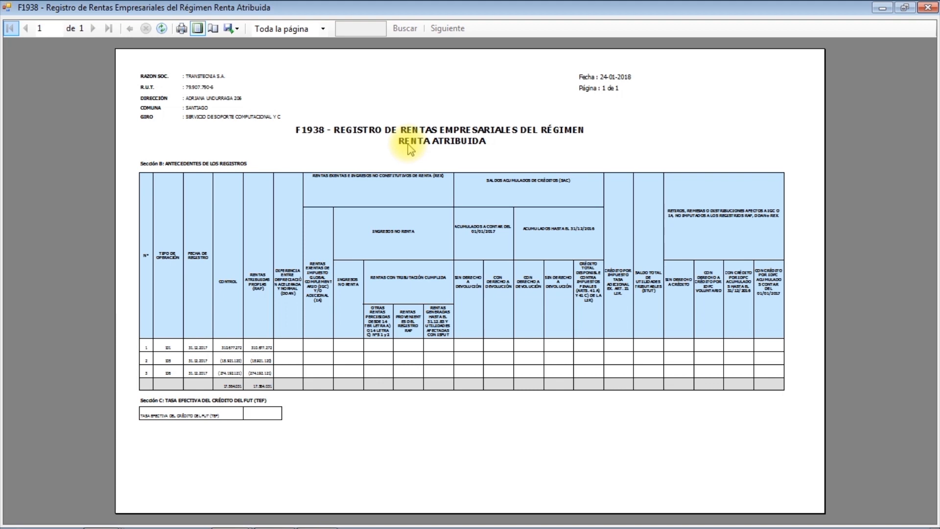
click(928, 8)
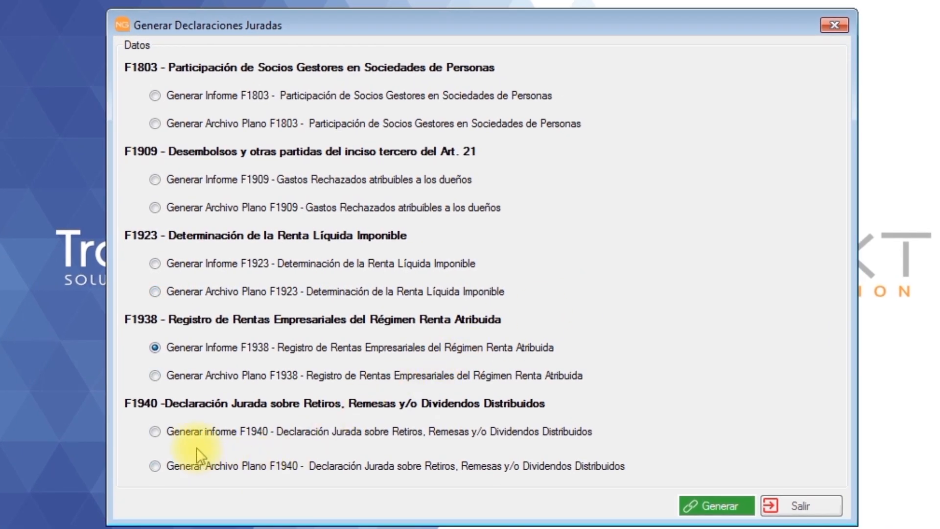
Generate the F1940 Retiros, Remesas y/o Dividendos Distribuidos report and maximize its preview
click(194, 432)
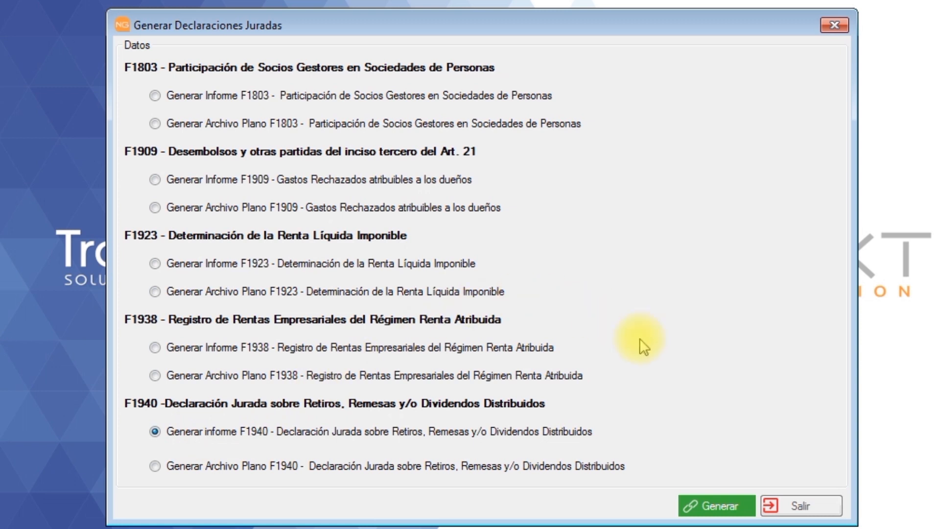
click(709, 503)
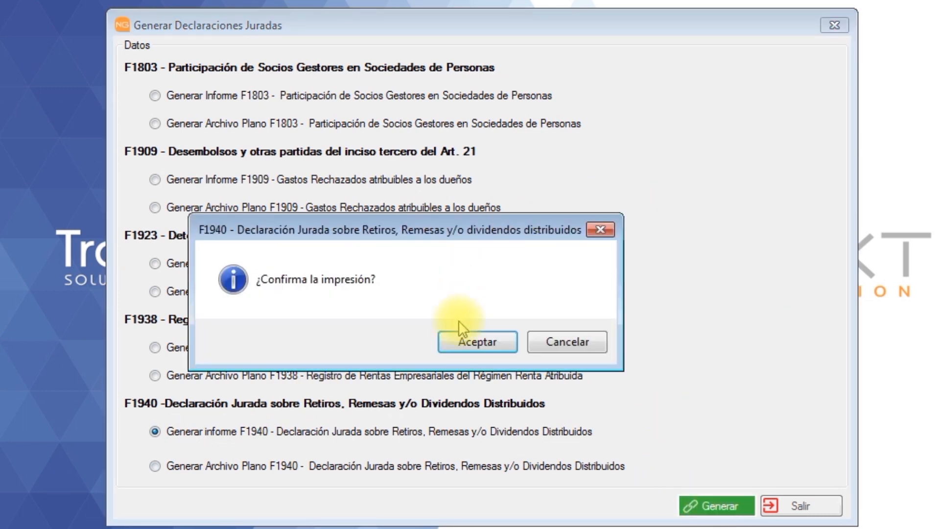
click(471, 342)
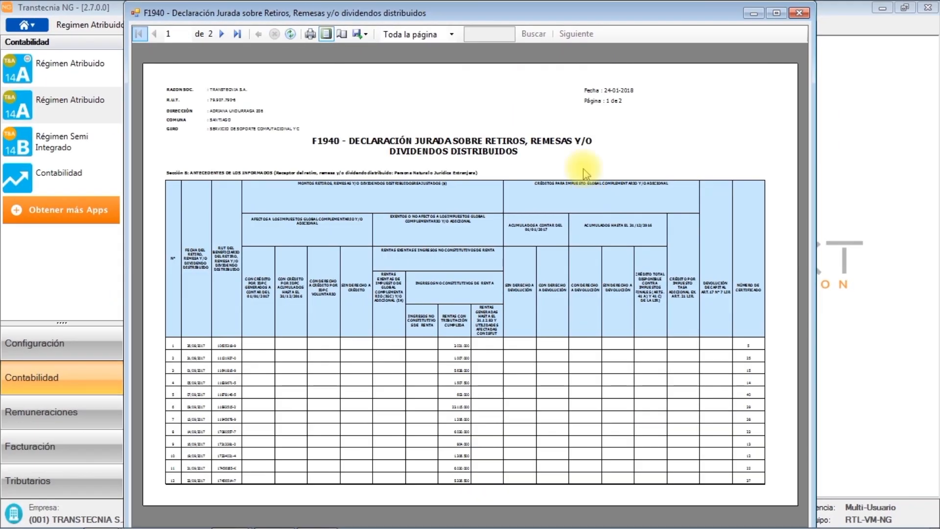
double_click(521, 15)
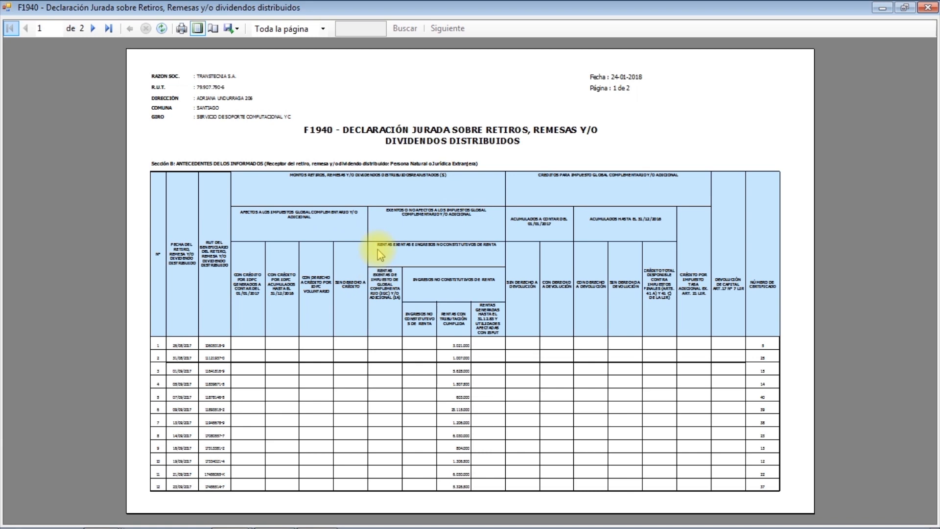
Review the F1940 withdrawal amounts and dates by beneficiary at 150% zoom, and close the preview
click(269, 30)
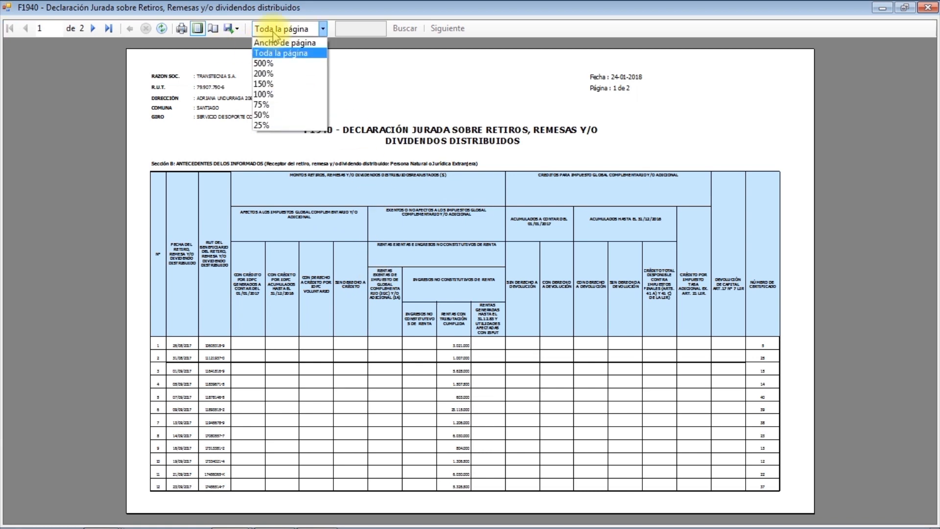
click(279, 84)
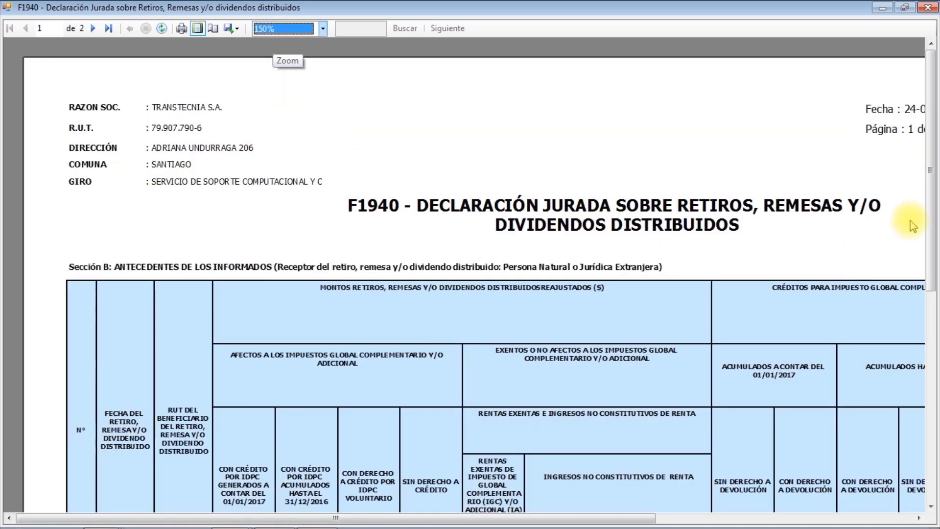
drag(930, 204, 931, 328)
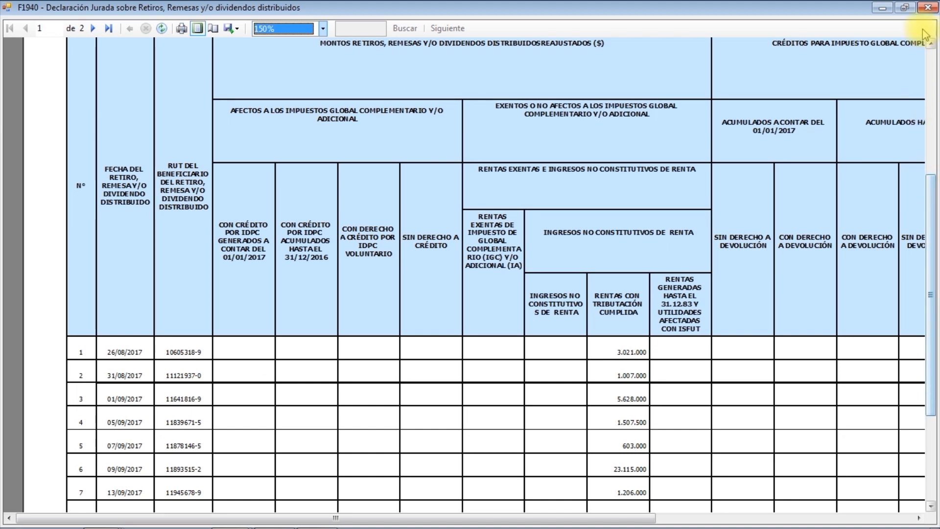
click(925, 9)
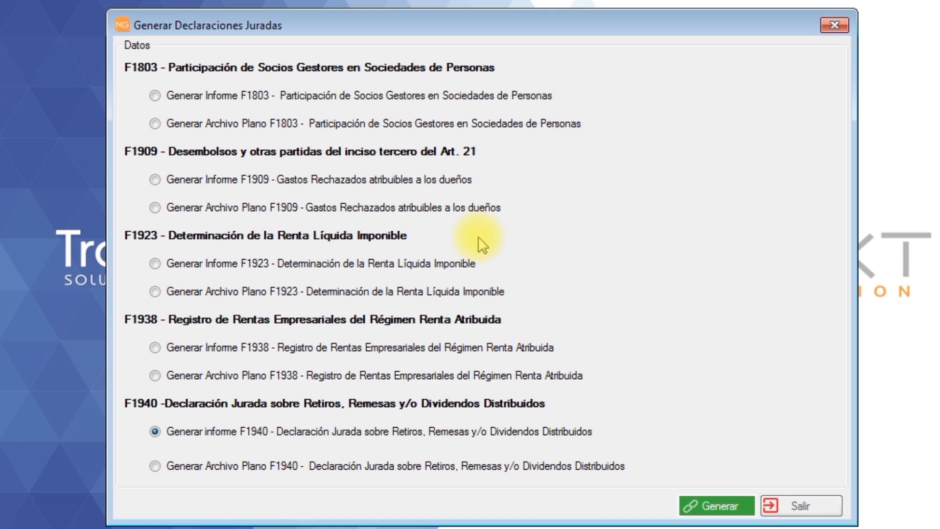
Close the Generar Declaraciones Juradas window and open the Ingreso de Accionistas form of Régimen Semi Integrado
click(801, 507)
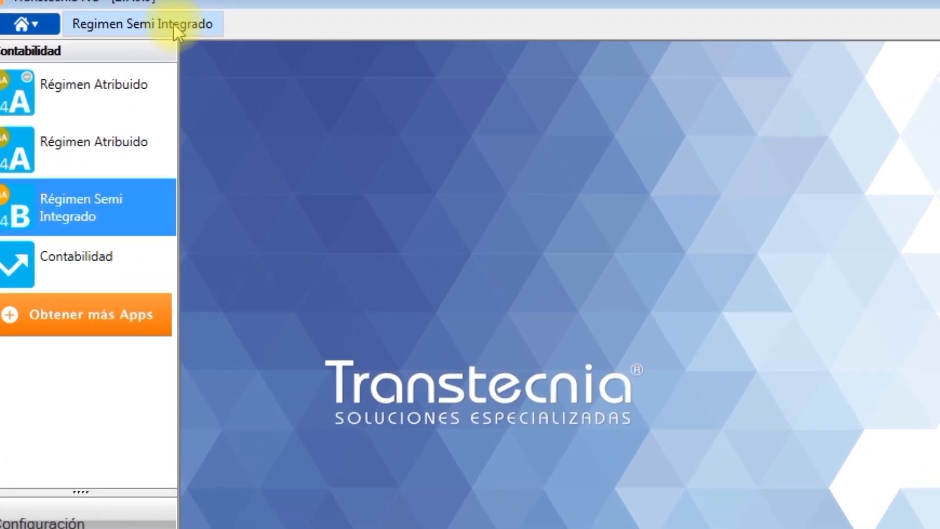
click(122, 26)
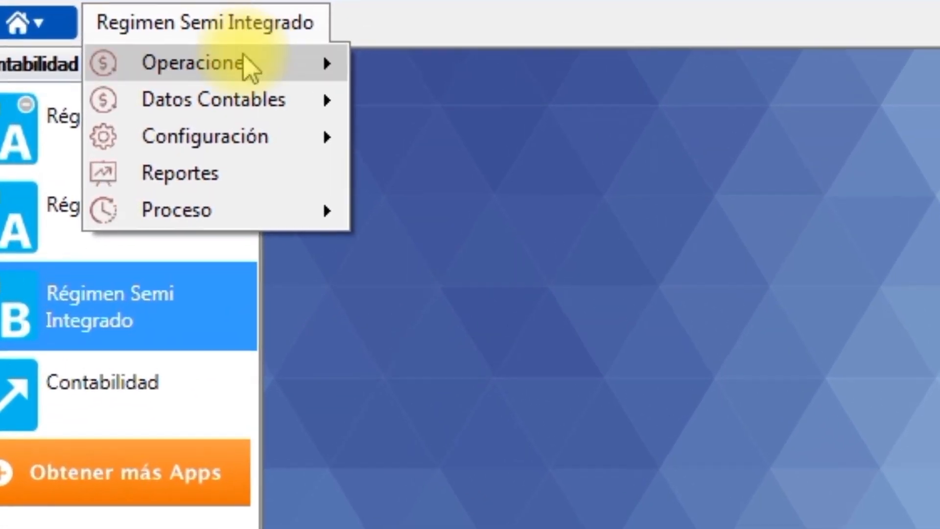
mouse_move(243, 54)
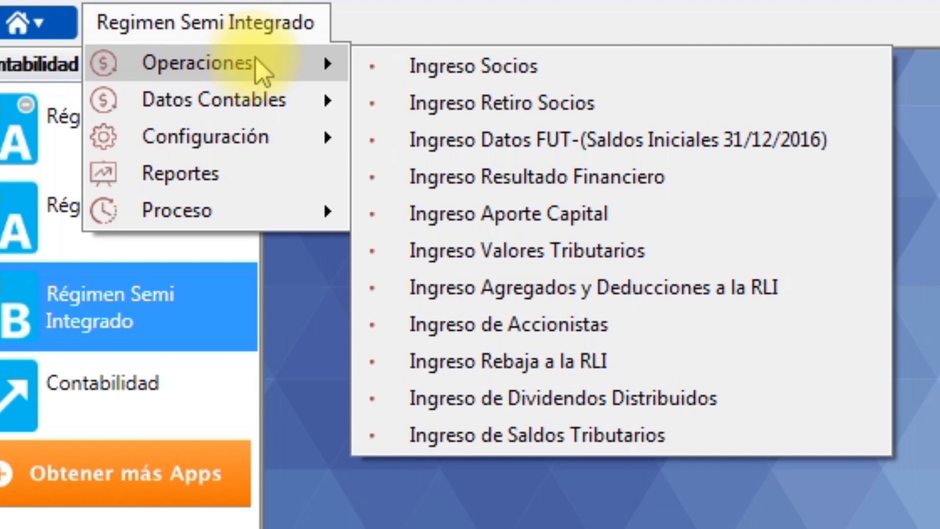
click(558, 324)
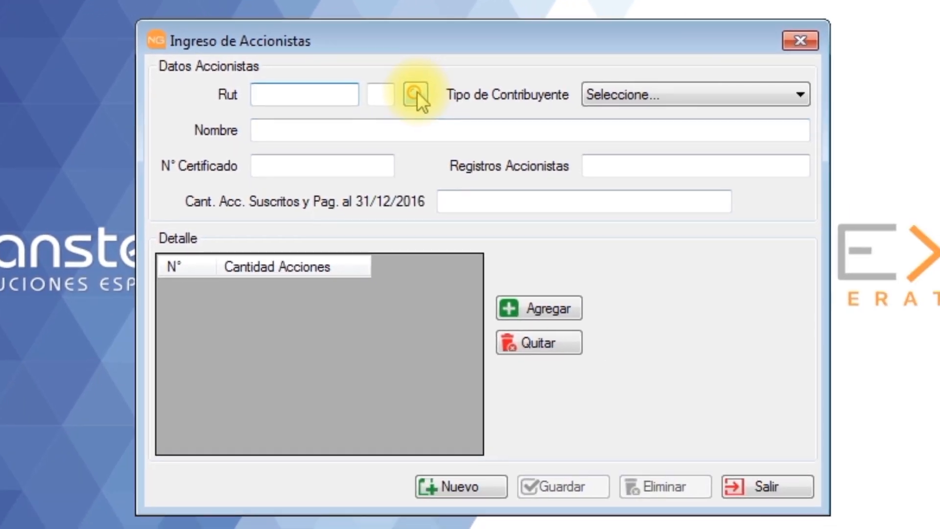
Look up a shareholder's record, examine the shares subscribed and paid at 31/12/2016, and close the form
click(416, 91)
double_click(418, 75)
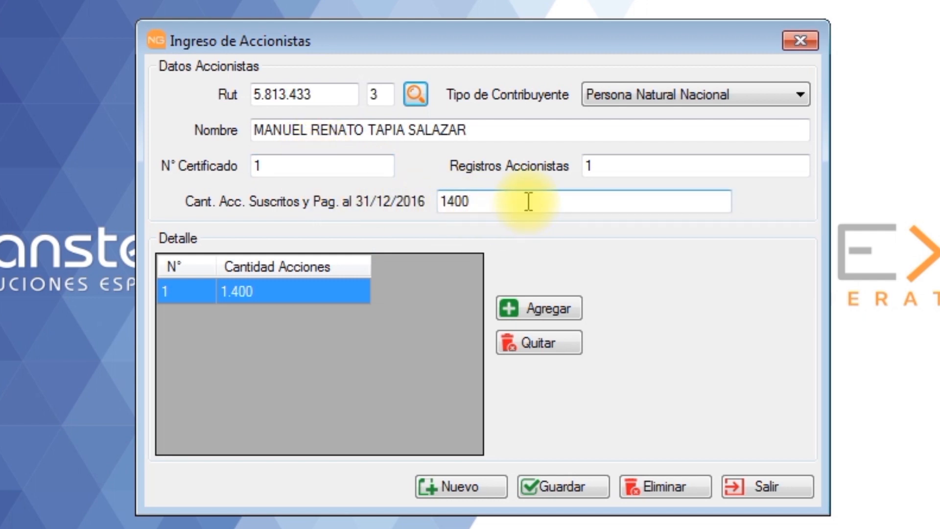
drag(467, 201, 413, 203)
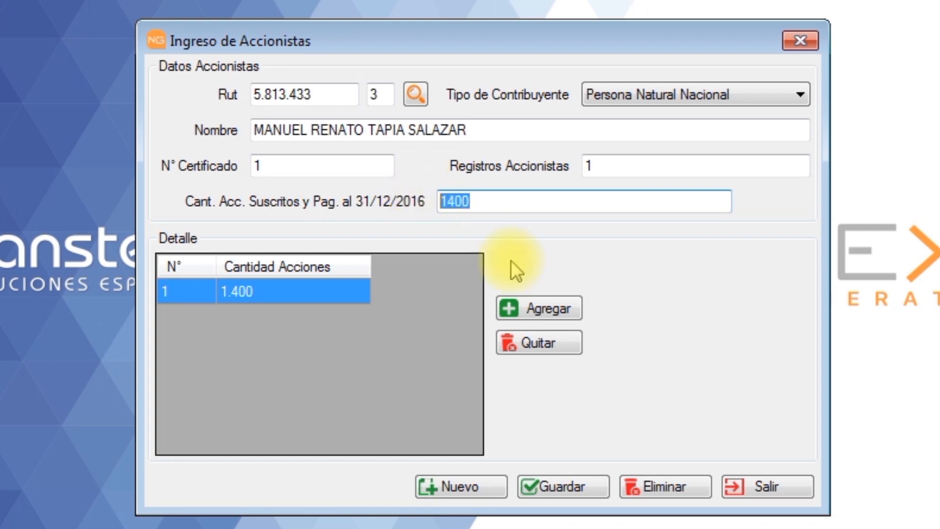
click(724, 482)
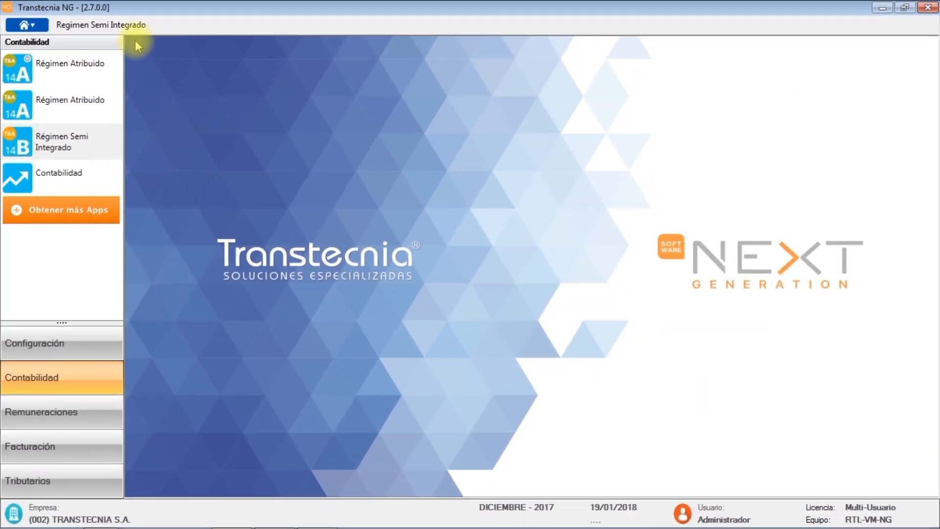
Open Ingreso de Dividendos Distribuidos, examine the dividend's ISFUT and pre-1983 income columns, and close the form
click(166, 23)
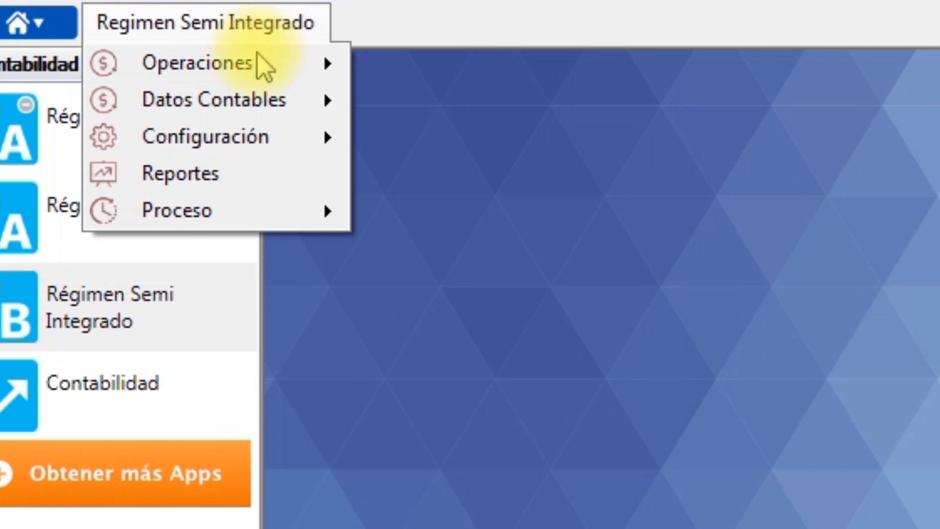
mouse_move(258, 61)
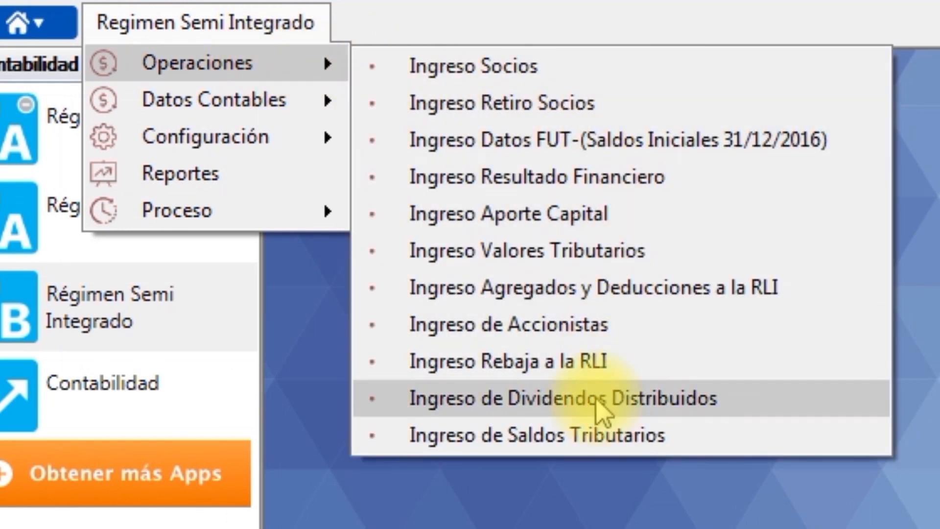
click(603, 410)
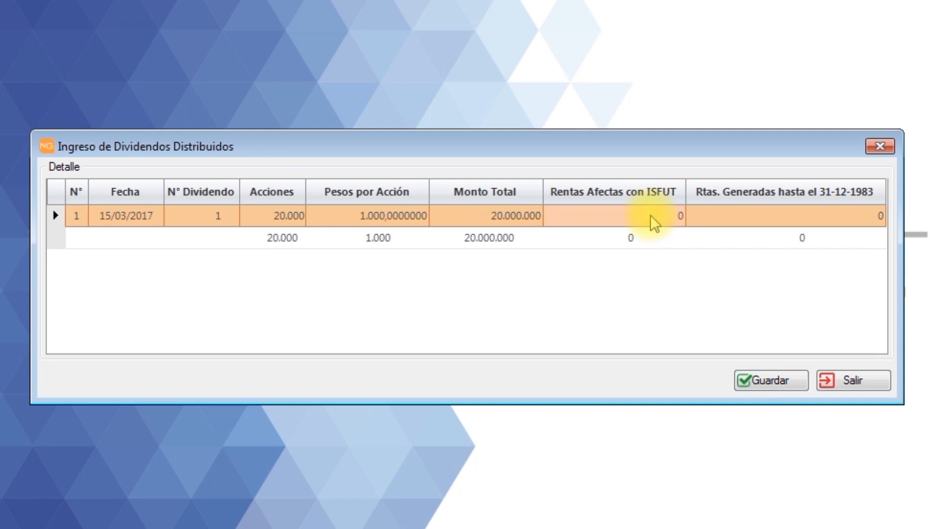
click(755, 213)
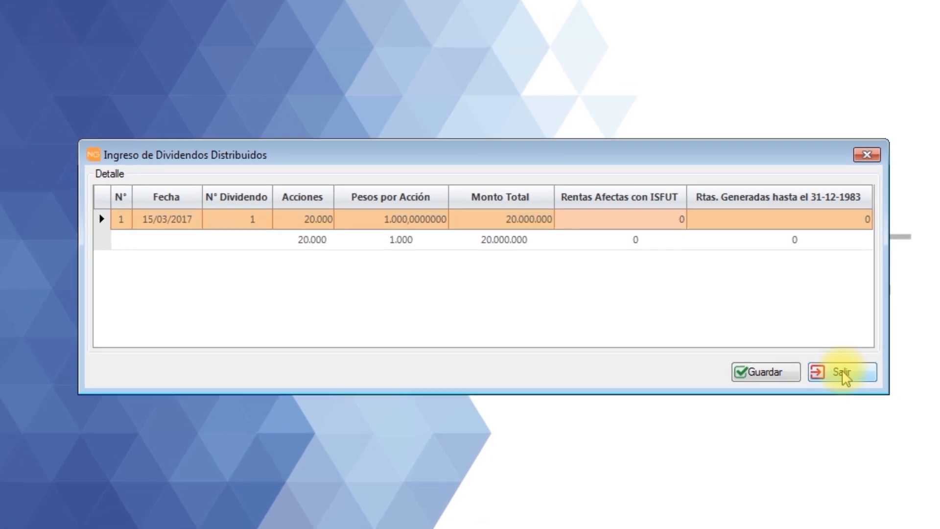
click(853, 378)
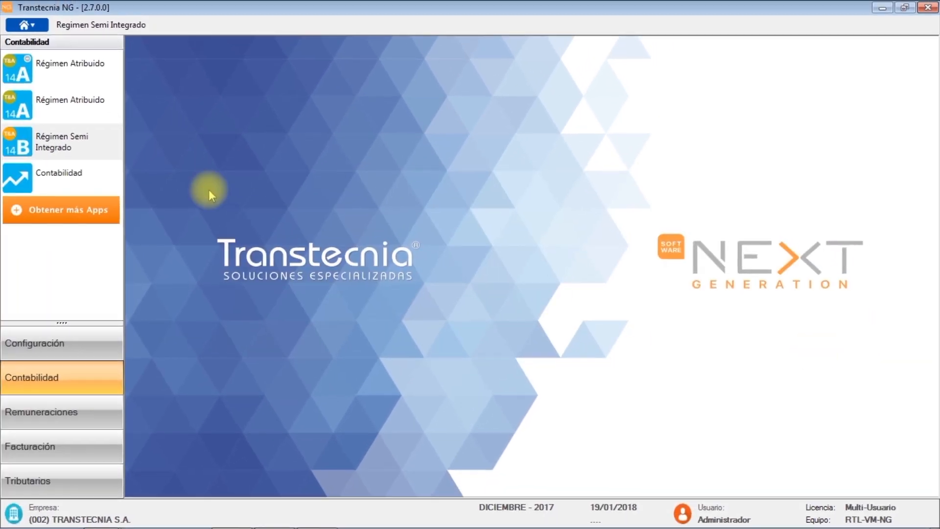
Open Ingreso Ajustes Tributarios DDJJ 1926, examine the accounts and amounts assigned to the adjustment items, and close it
click(129, 26)
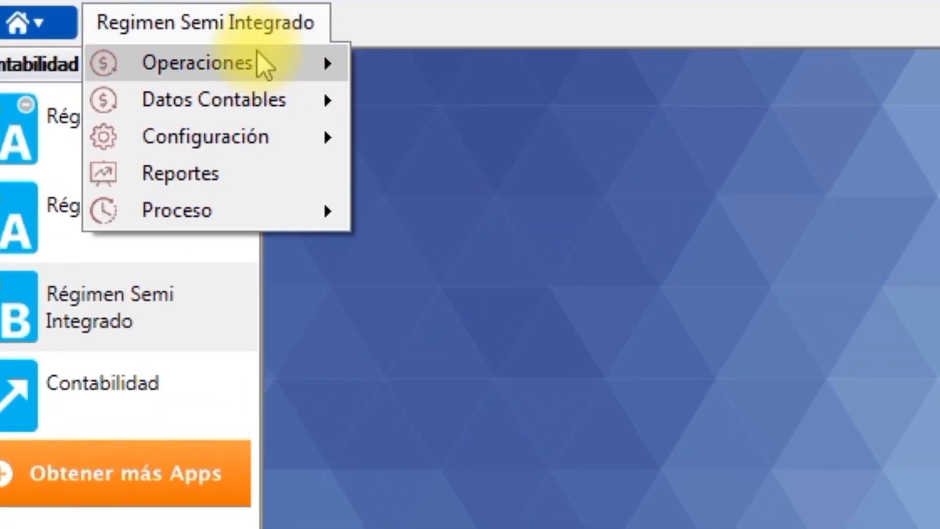
mouse_move(254, 53)
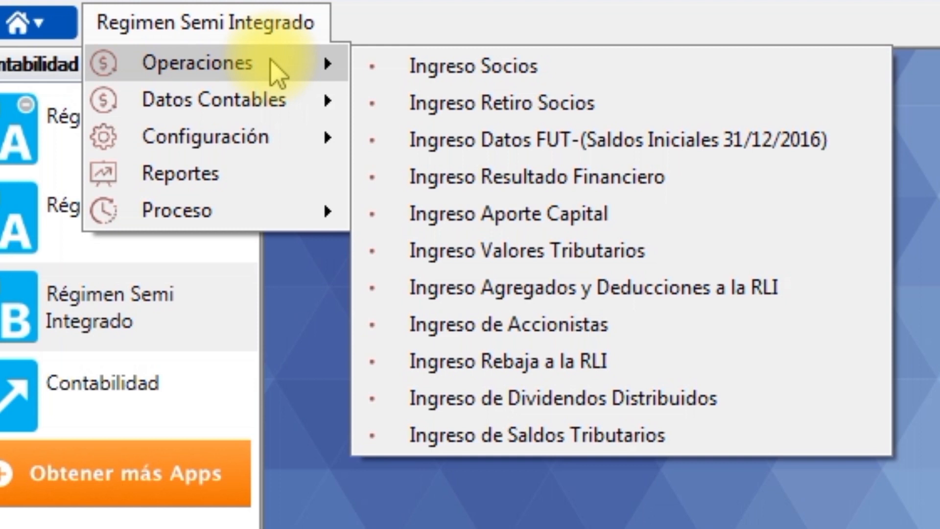
mouse_move(269, 112)
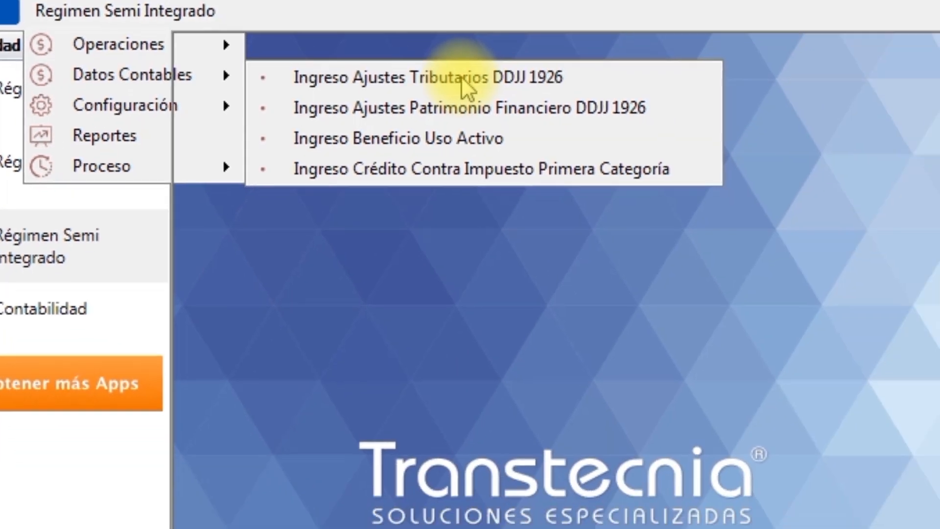
click(615, 106)
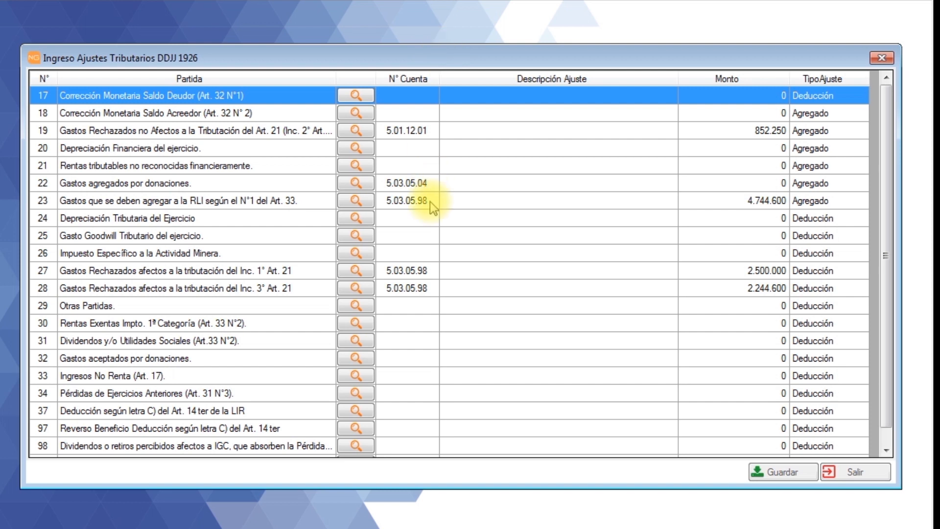
click(410, 133)
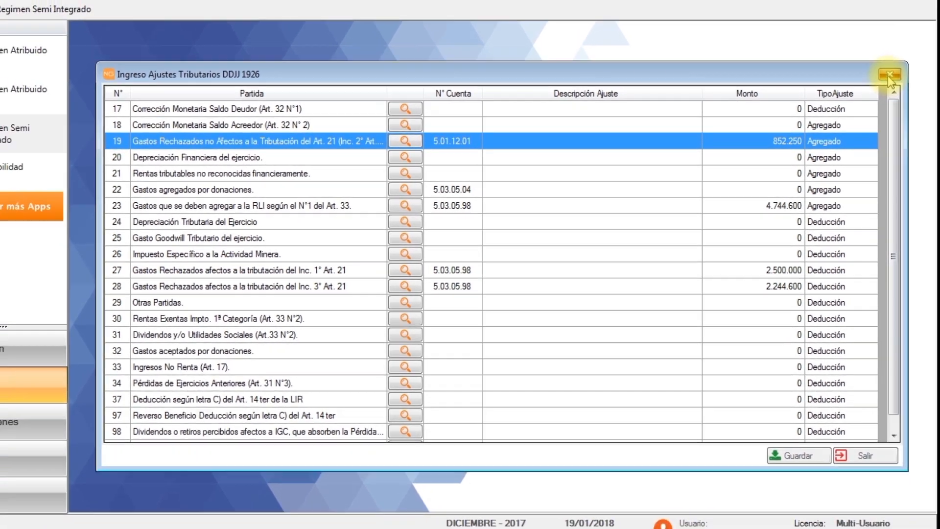
click(881, 58)
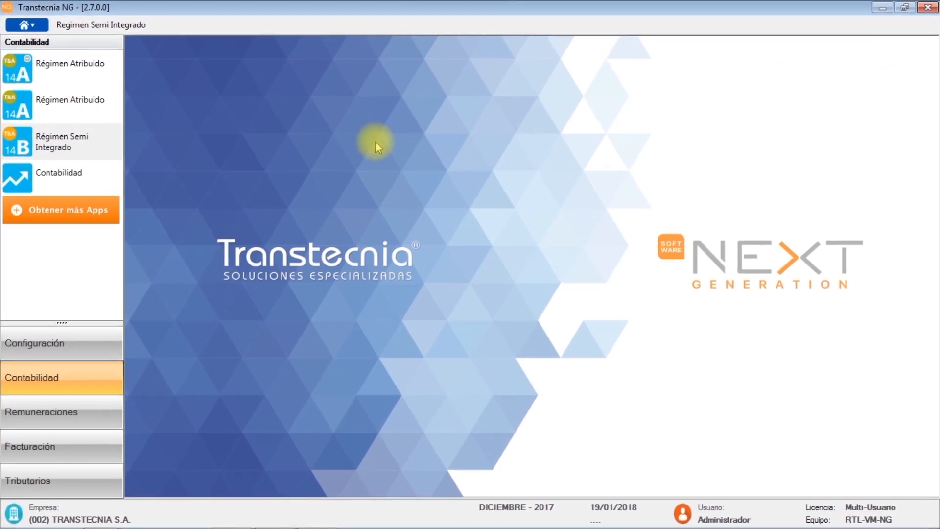
Open Ingreso Ajustes Patrimonio Financiero DDJJ 1926, look over its IFRS account grid, and close it
click(139, 24)
mouse_move(123, 53)
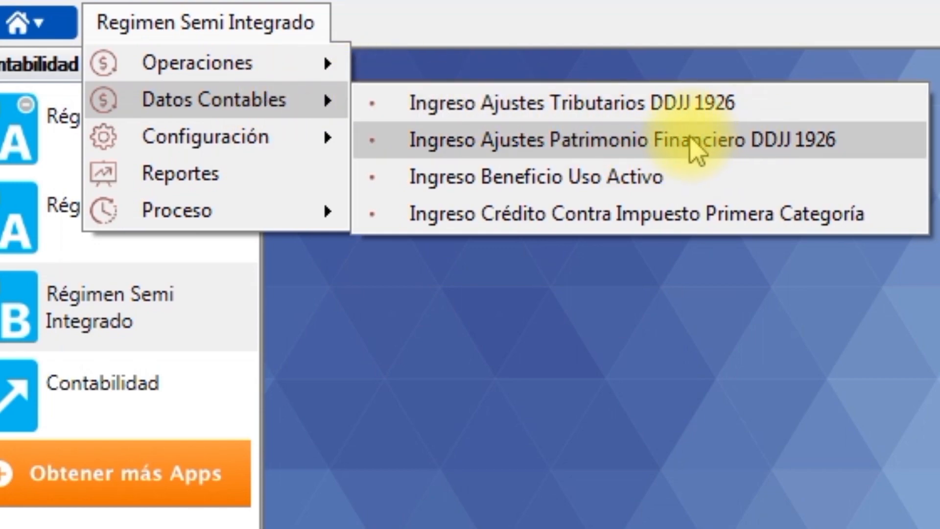
click(664, 147)
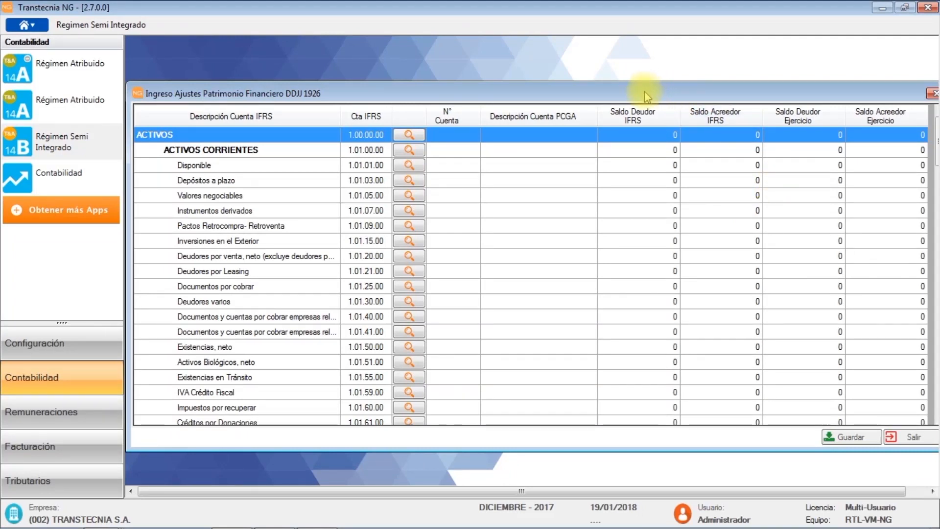
click(932, 94)
Open Ingreso Beneficio Uso Activo, review the asset-use records by contributor, and close the form
click(117, 25)
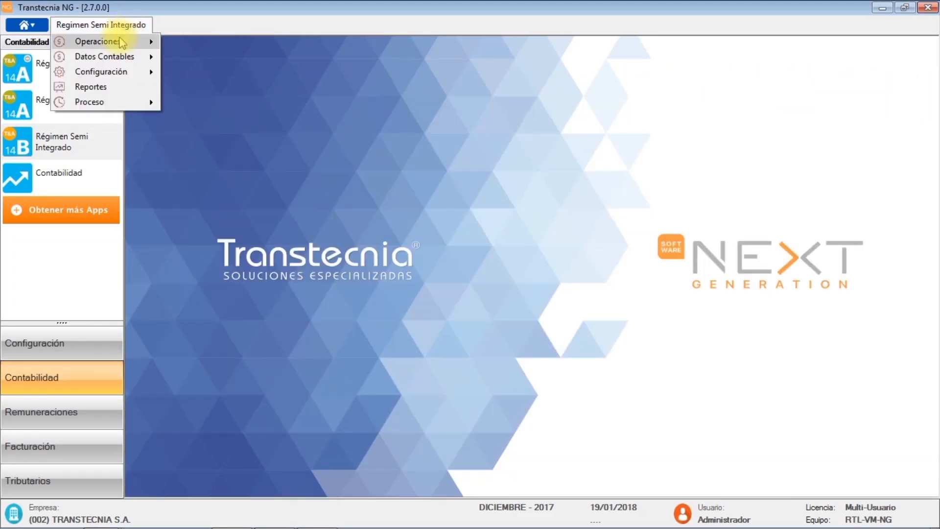
mouse_move(117, 57)
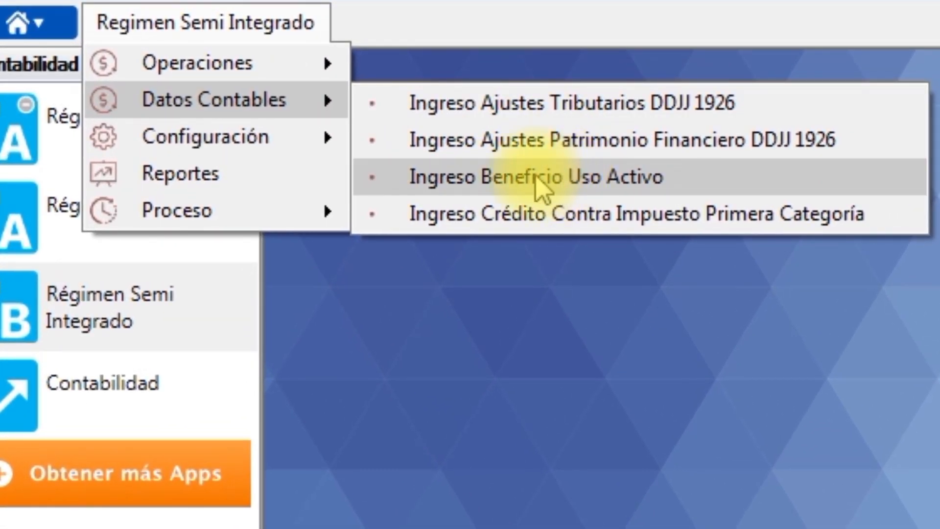
click(536, 178)
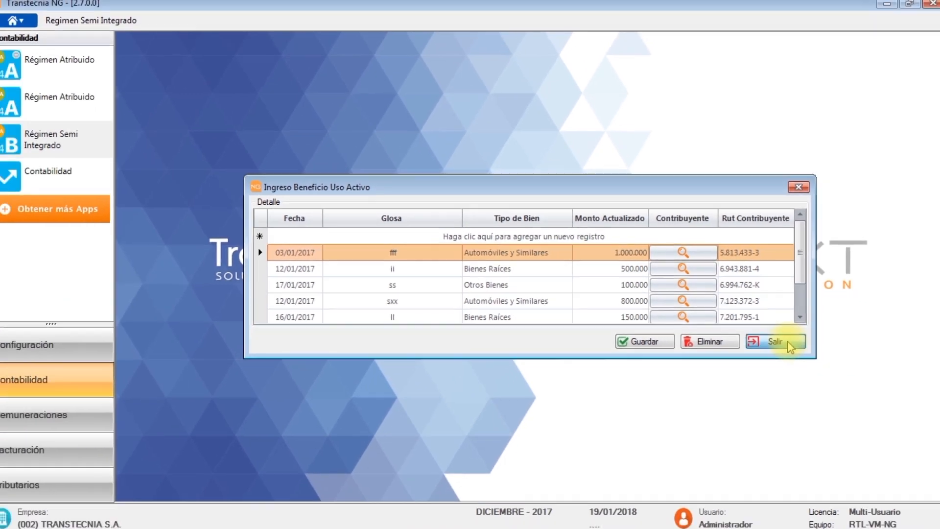
click(865, 383)
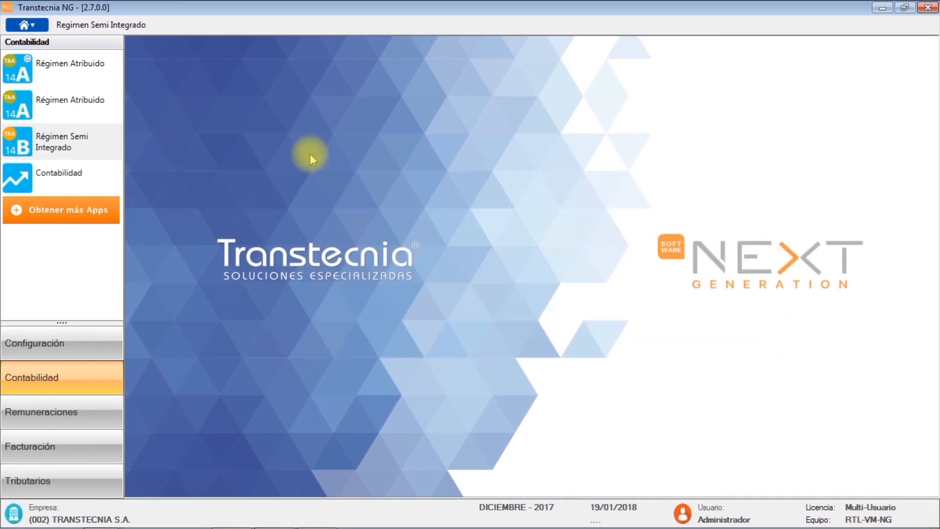
Open Ingreso Crédito Contra Impuesto Primera Categoría, look over its credit entry columns, and close the form
click(120, 26)
mouse_move(120, 56)
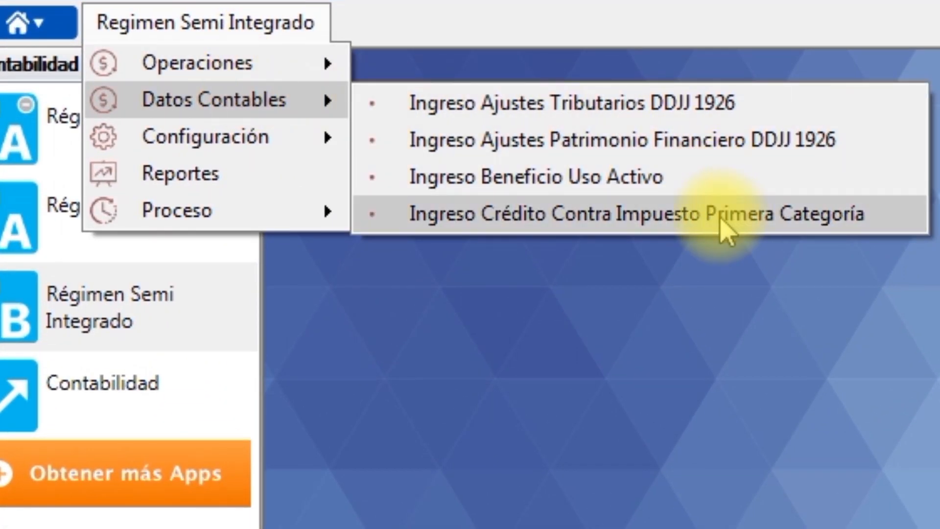
click(720, 219)
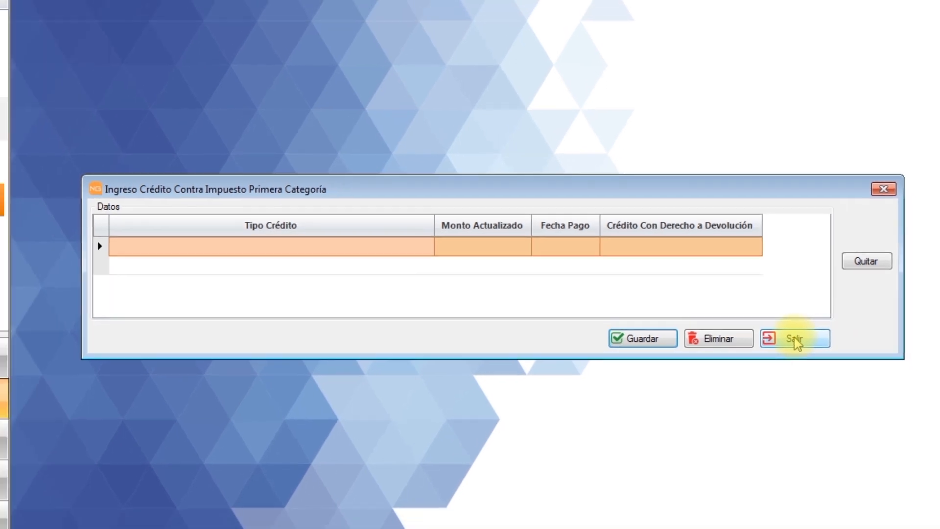
click(800, 347)
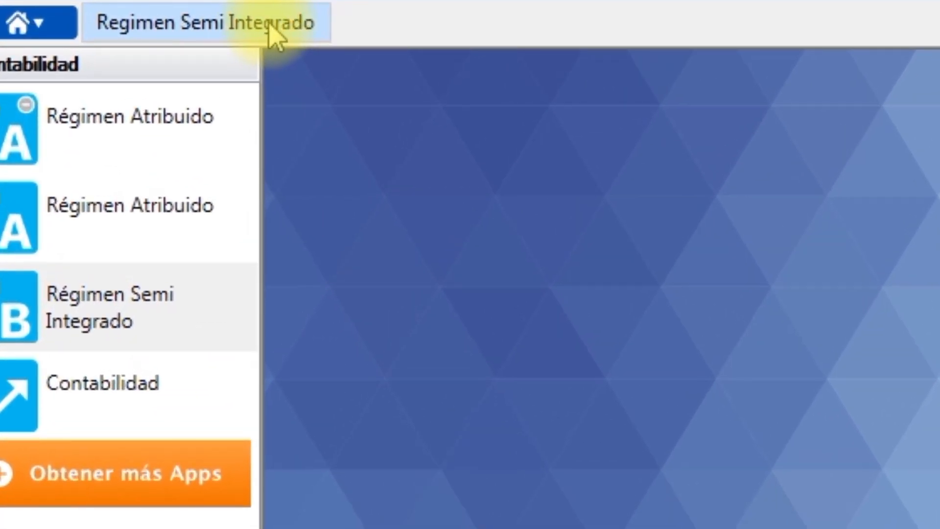
Open the Régimen Semi Integrado reports and generate the Informe Utilidades no Registradas en FUT
click(126, 26)
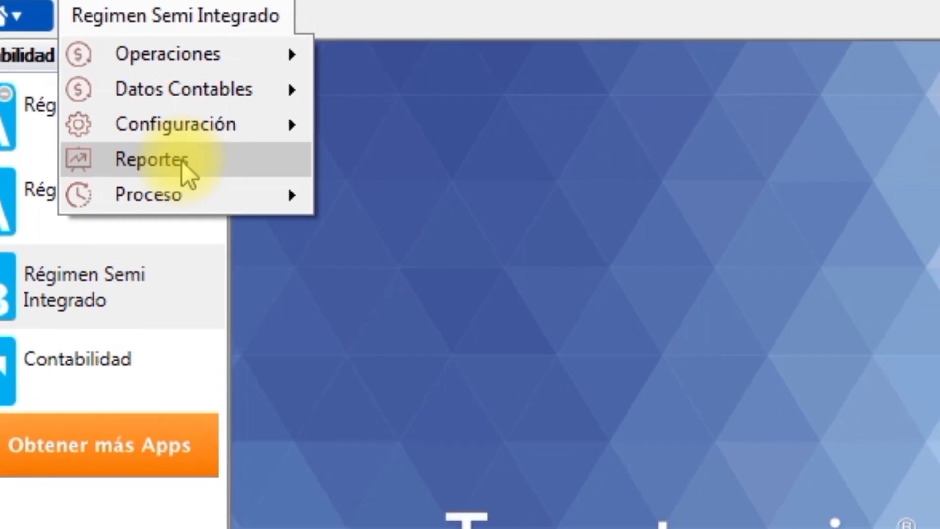
click(212, 173)
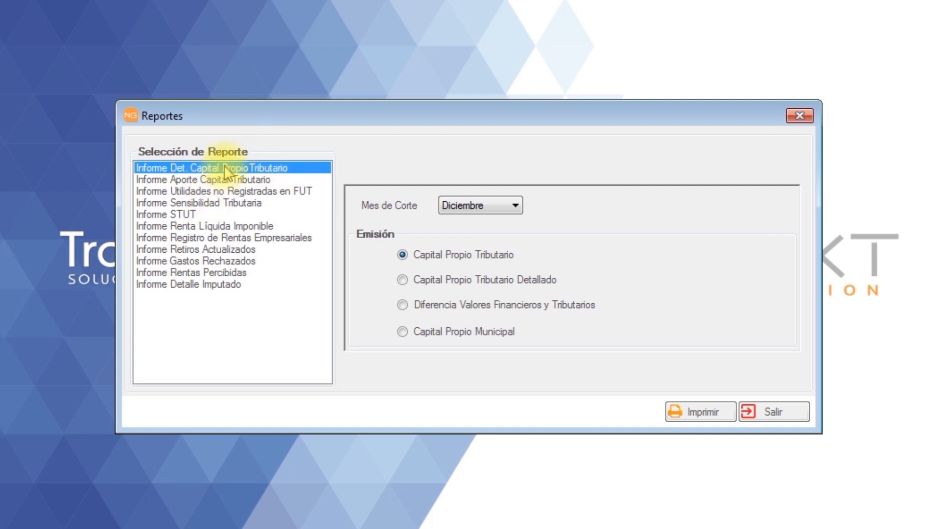
click(215, 191)
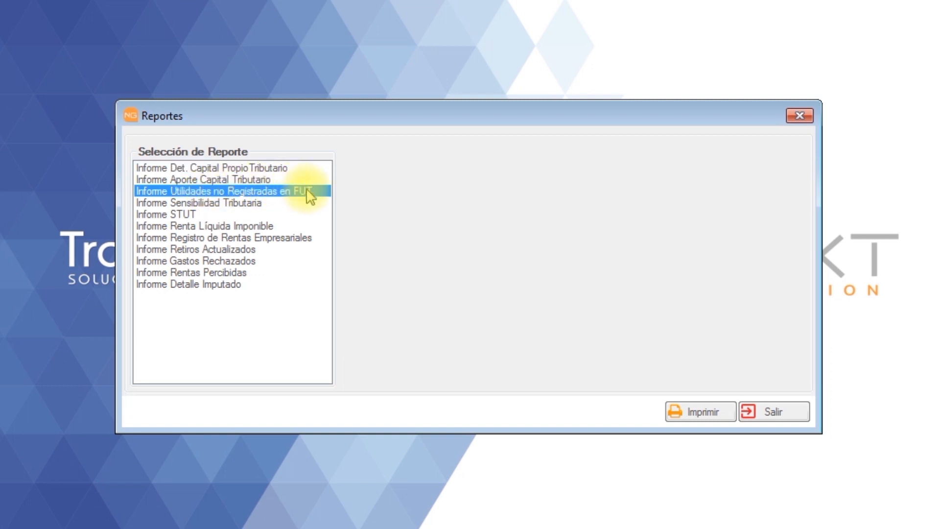
click(705, 413)
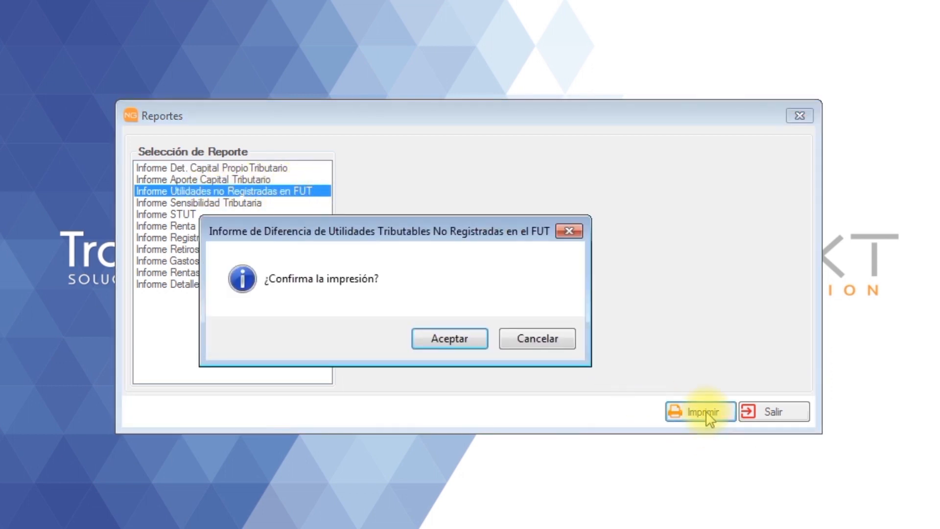
click(458, 337)
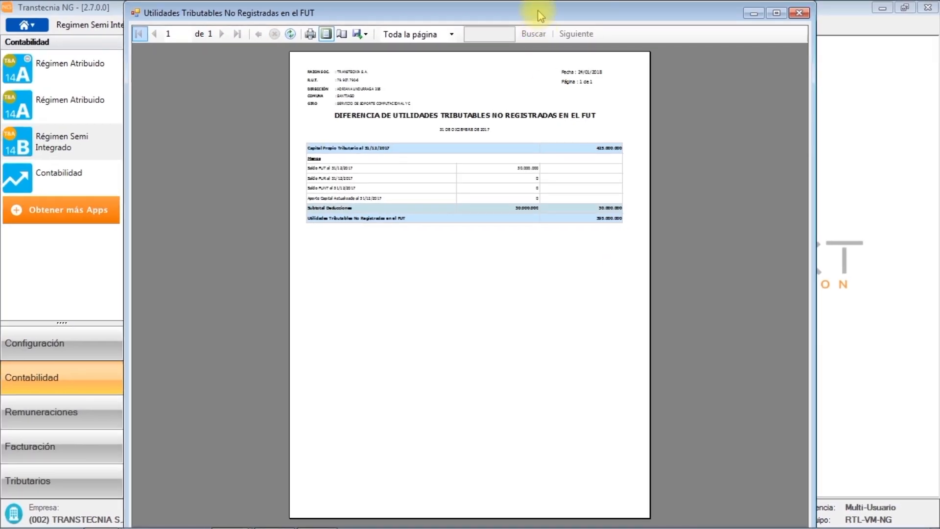
Maximize the Utilidades Tributables No Registradas en el FUT preview, review its deductions at 150% zoom, and close it
double_click(539, 10)
click(274, 29)
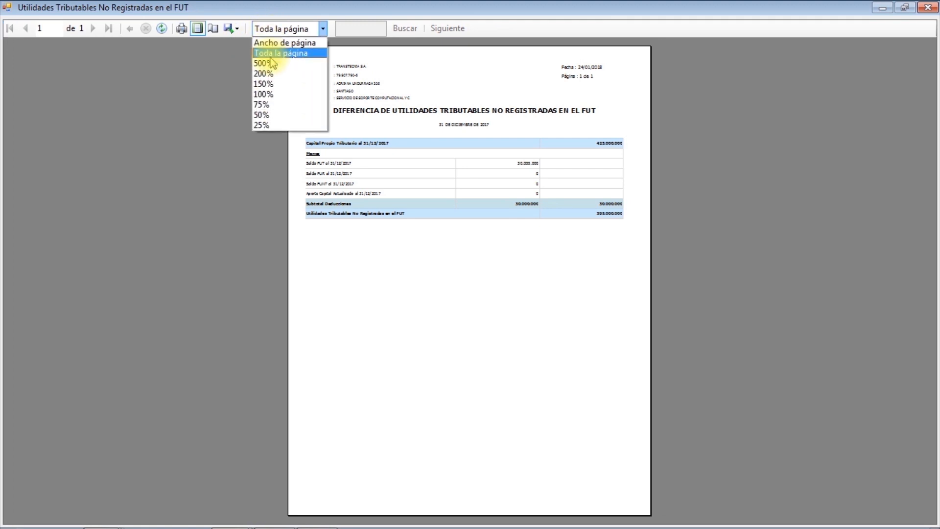
click(271, 84)
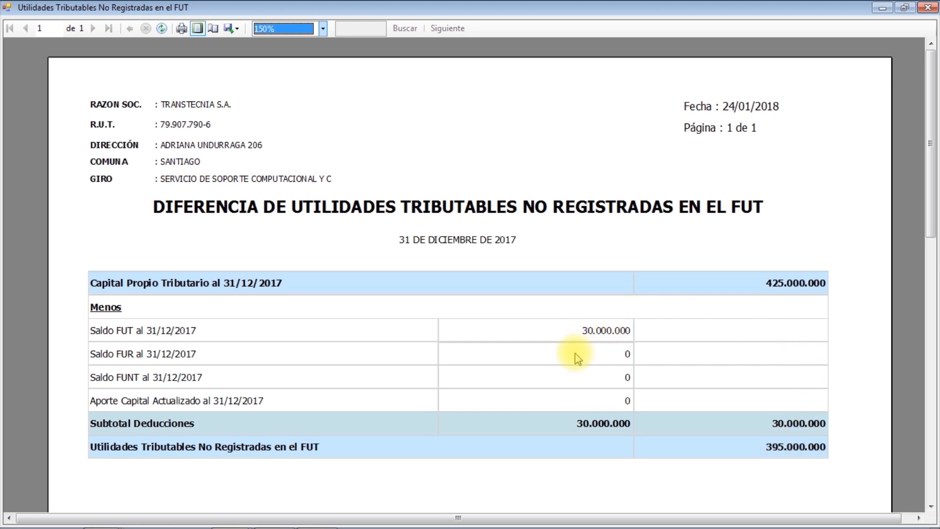
click(927, 9)
Generate the Informe Sensibilidad Tributaria from the report list and confirm its printing
click(348, 214)
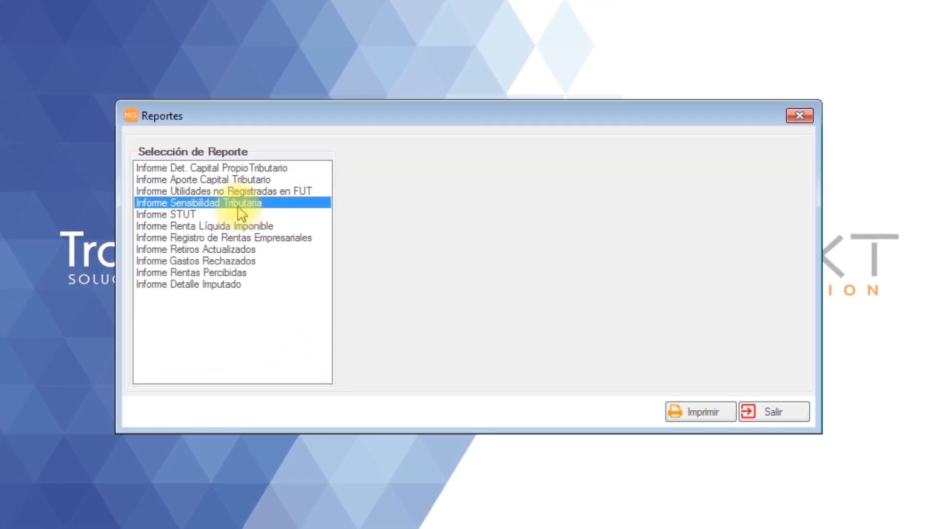
click(705, 415)
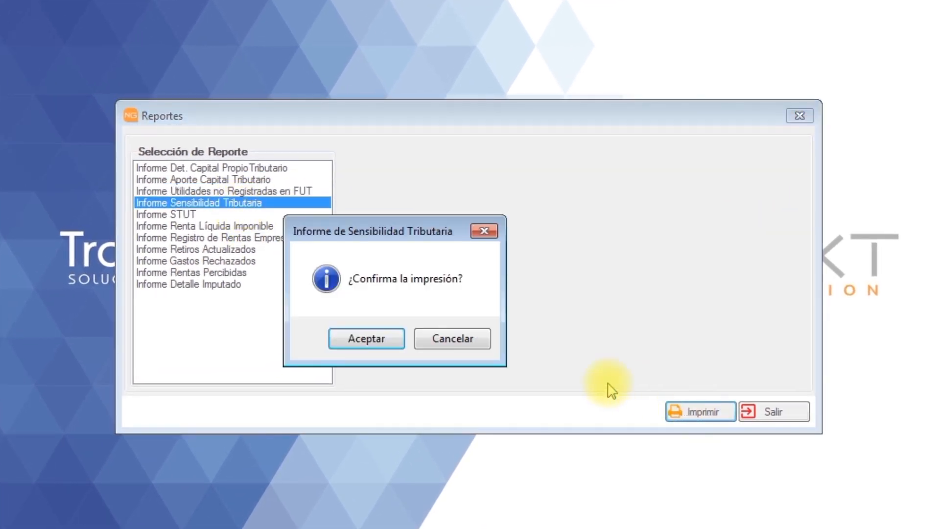
click(365, 339)
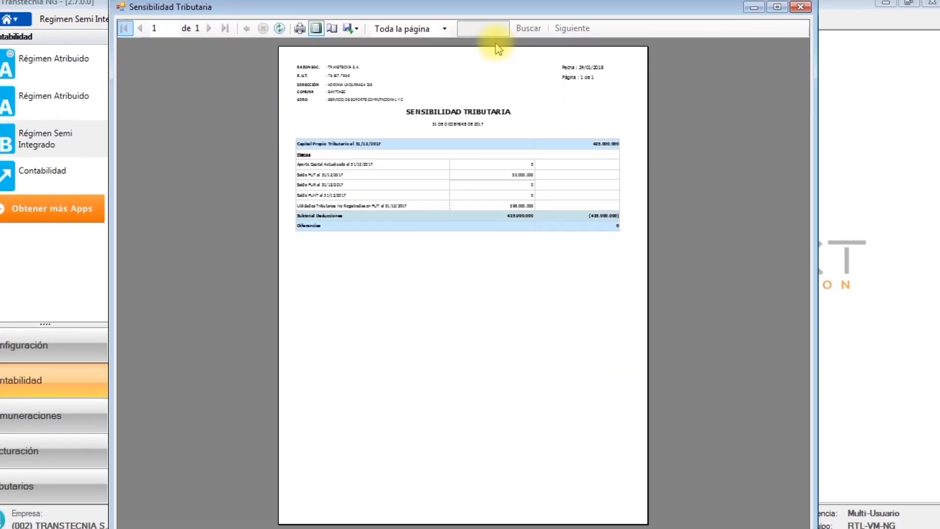
Maximize the Sensibilidad Tributaria preview, review its Capital Propio Tributario deductions and differences at 150% zoom, and close it
double_click(489, 7)
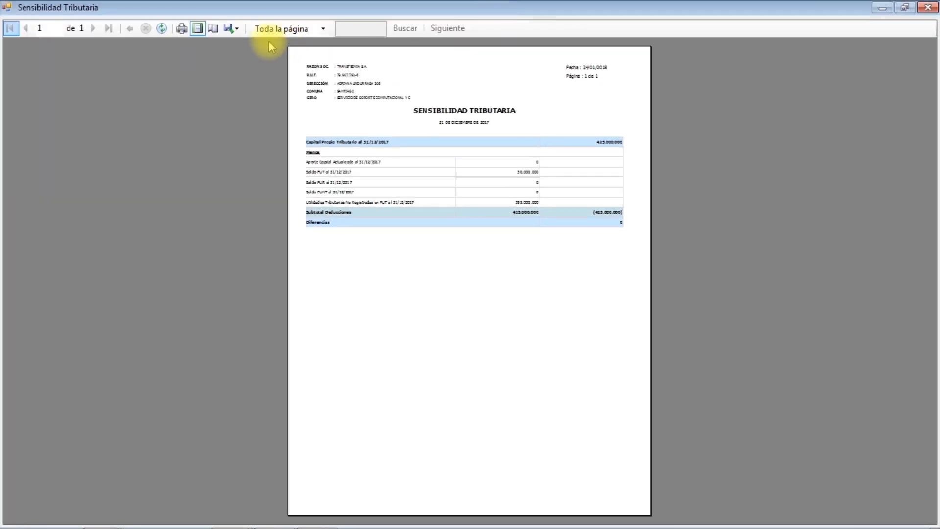
click(274, 29)
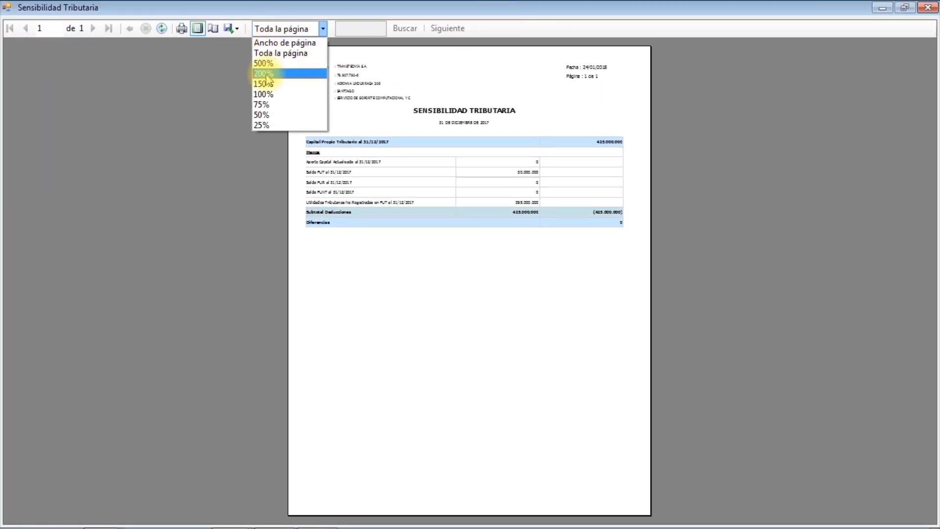
click(267, 85)
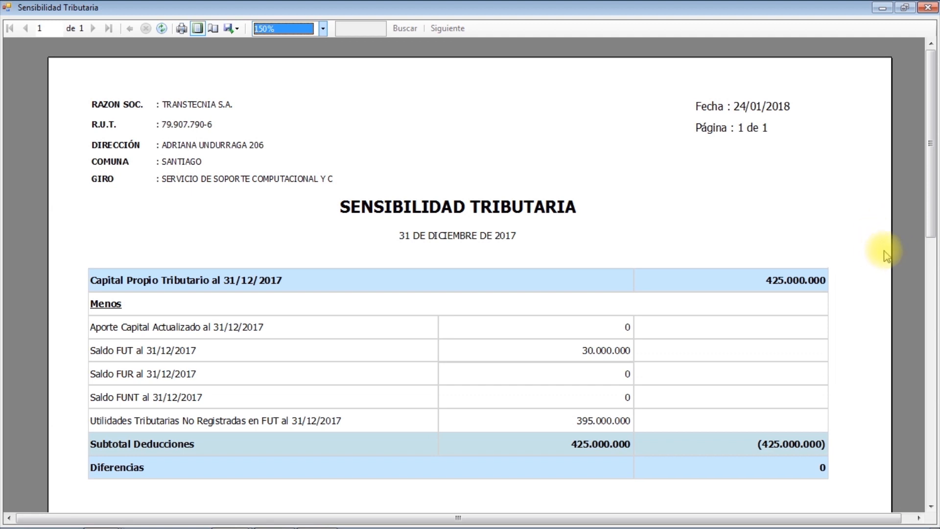
scroll(933, 191, down, 3)
scroll(935, 184, up, 3)
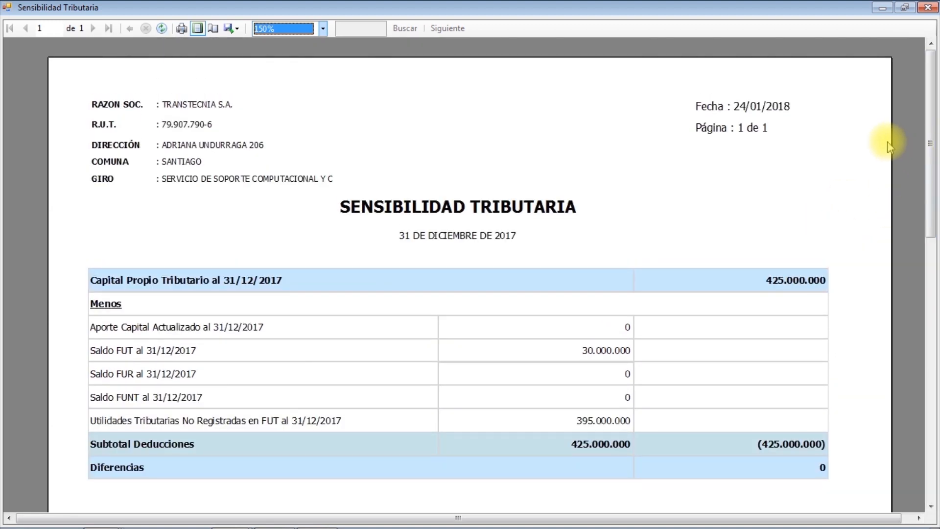
click(927, 9)
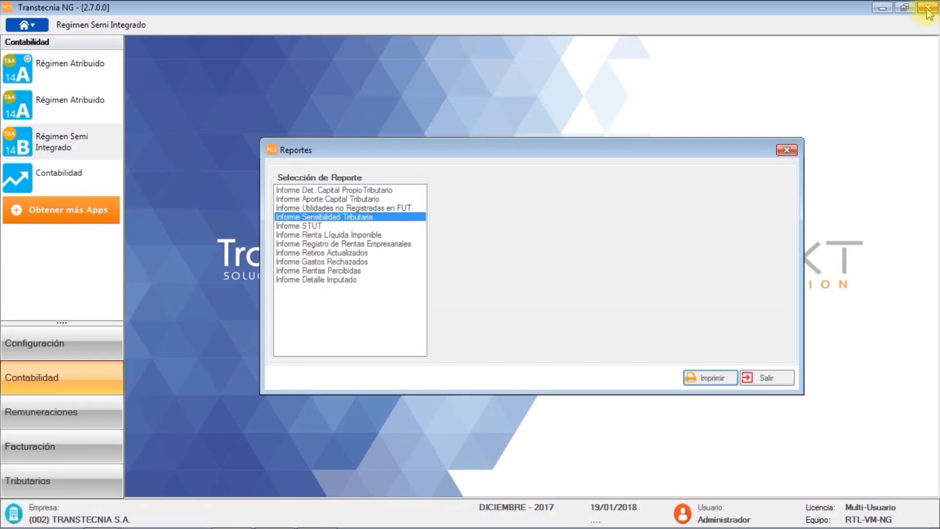
Generate the Informe STUT from the report list and confirm its printing
click(312, 226)
click(705, 378)
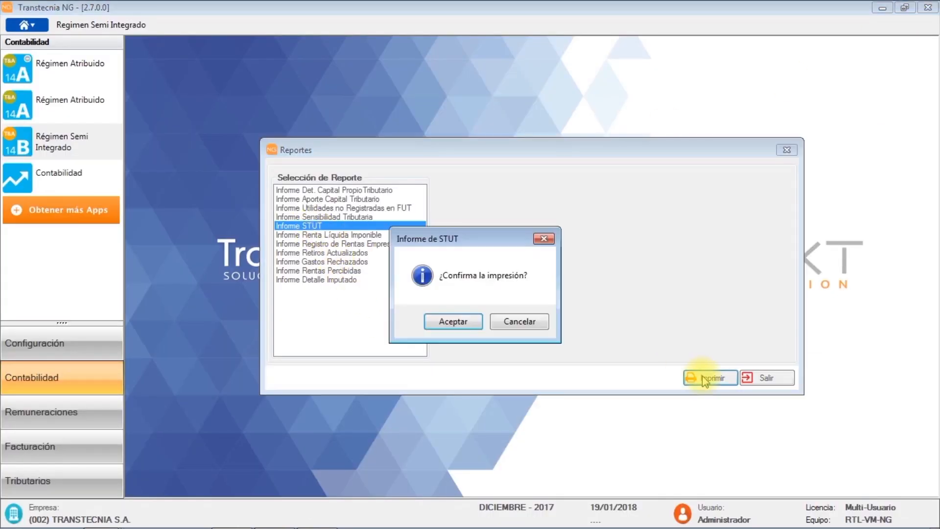
click(461, 323)
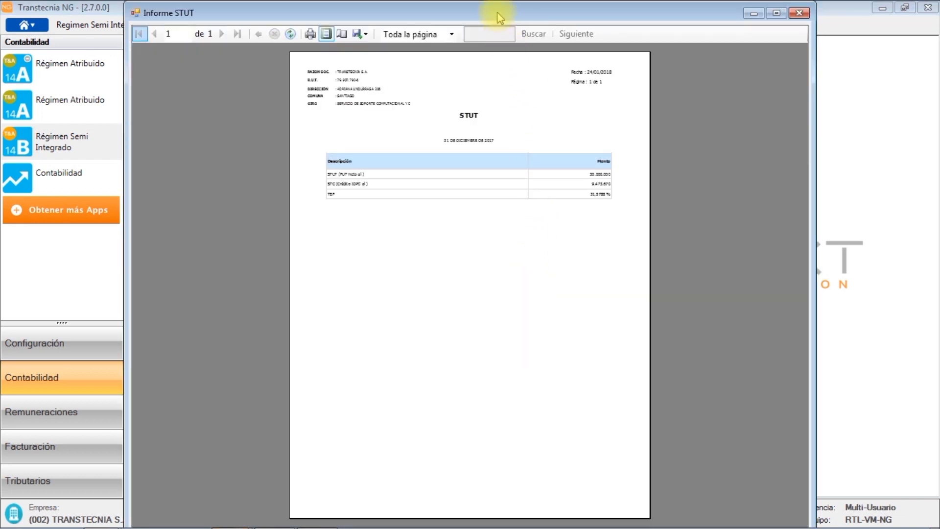
Maximize the Informe STUT preview, review its STUT, STC and TEF amounts at 150% zoom, and close it
double_click(497, 13)
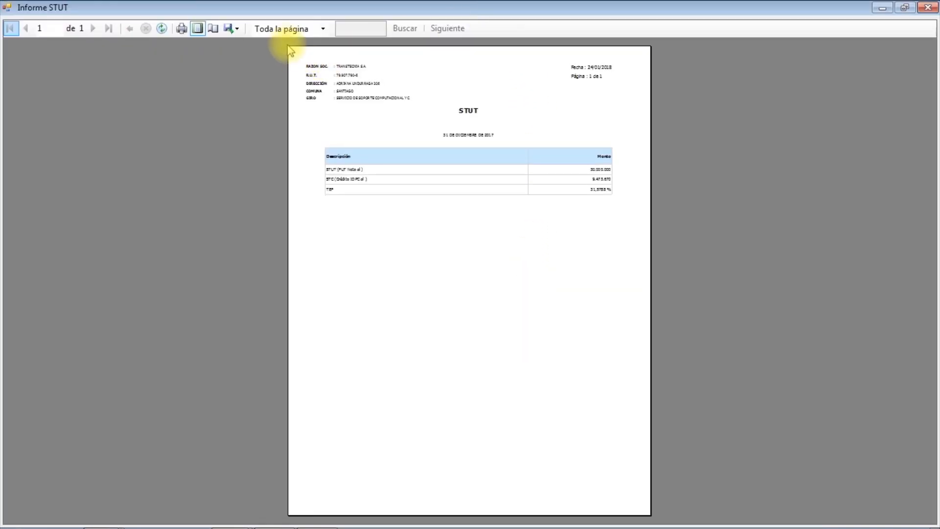
click(287, 30)
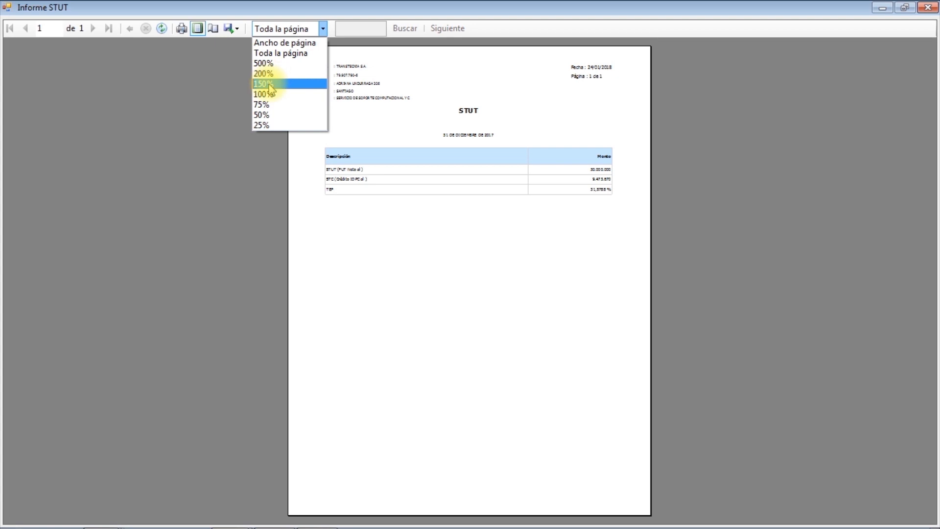
click(270, 83)
drag(930, 174, 931, 213)
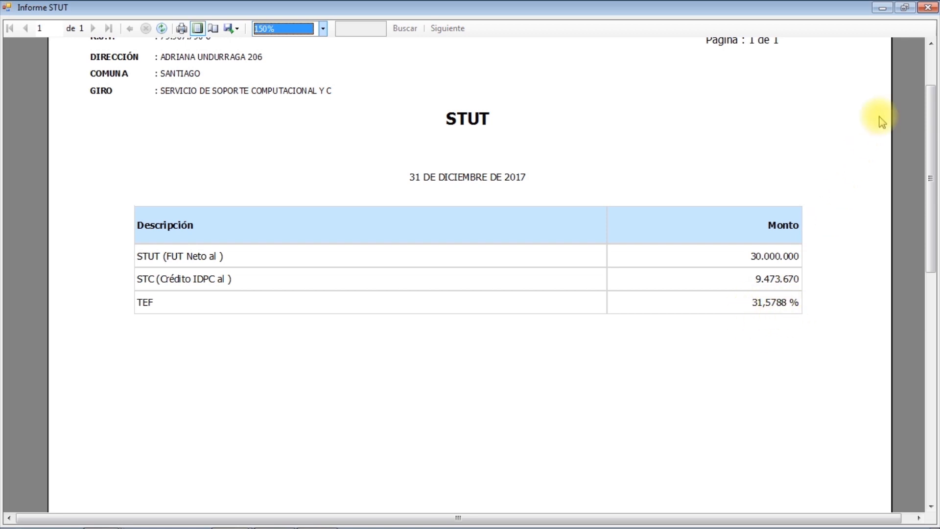
click(927, 9)
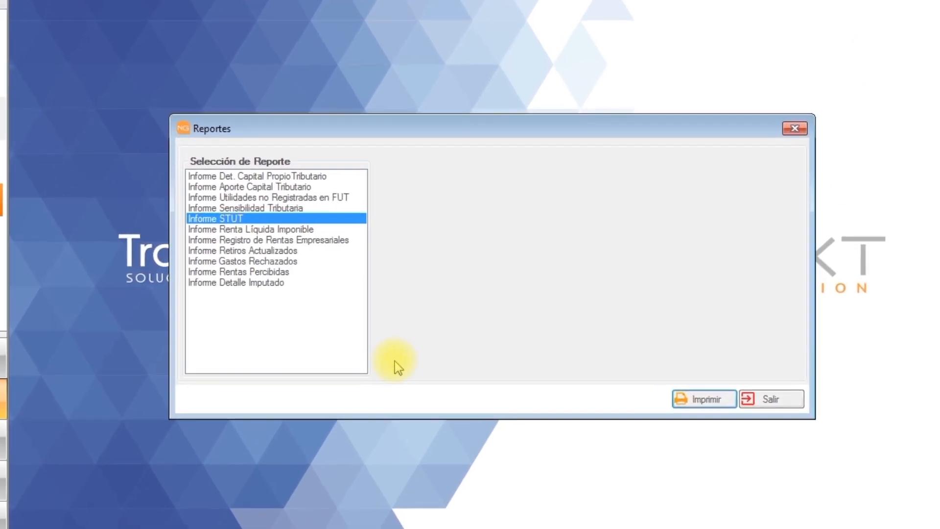
Generate the Informe Renta Líquida Imponible from the report list and confirm its printing
click(377, 226)
click(688, 411)
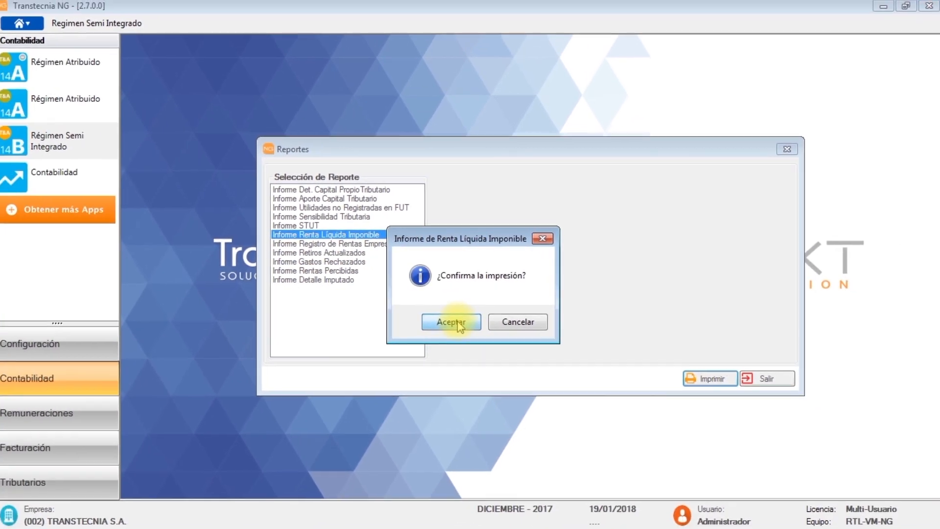
click(459, 325)
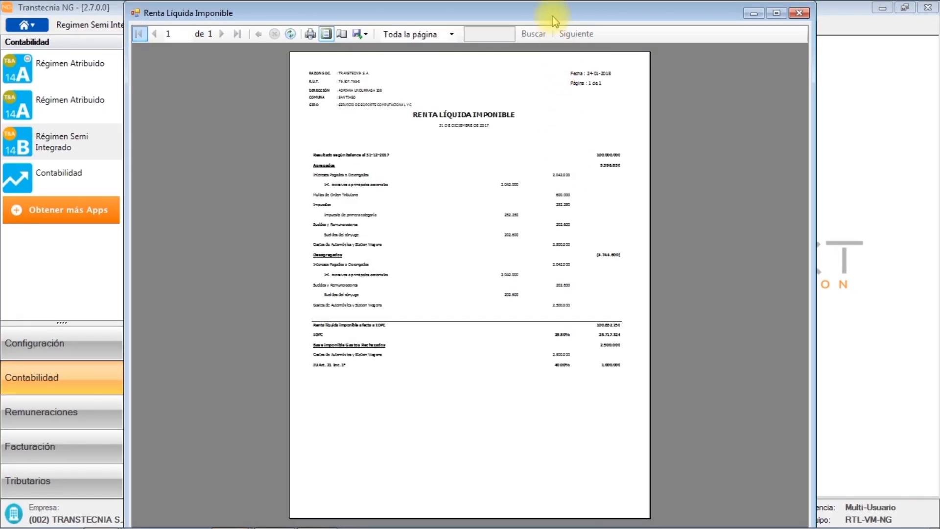
Maximize the Renta Líquida Imponible preview, review its Agregados, Desagregados and IDPC sections at 150% zoom, and close it
double_click(553, 21)
click(271, 28)
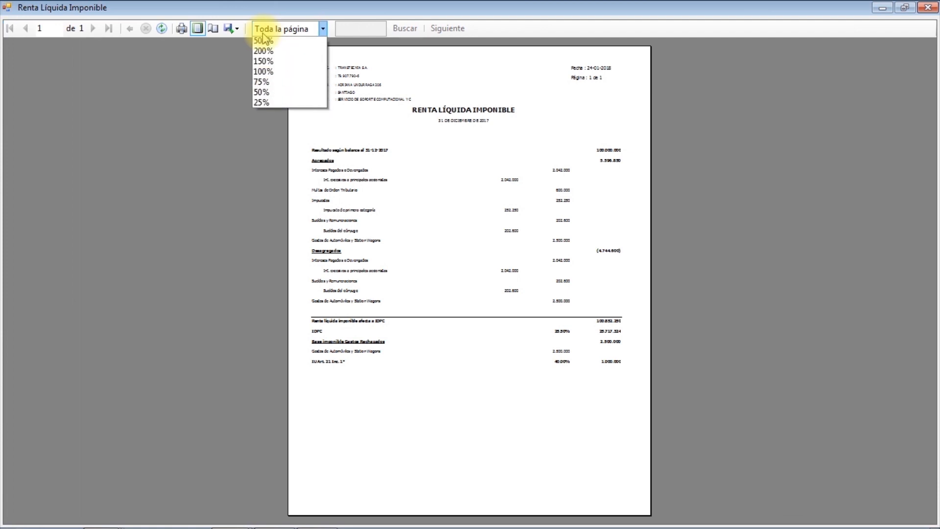
click(265, 84)
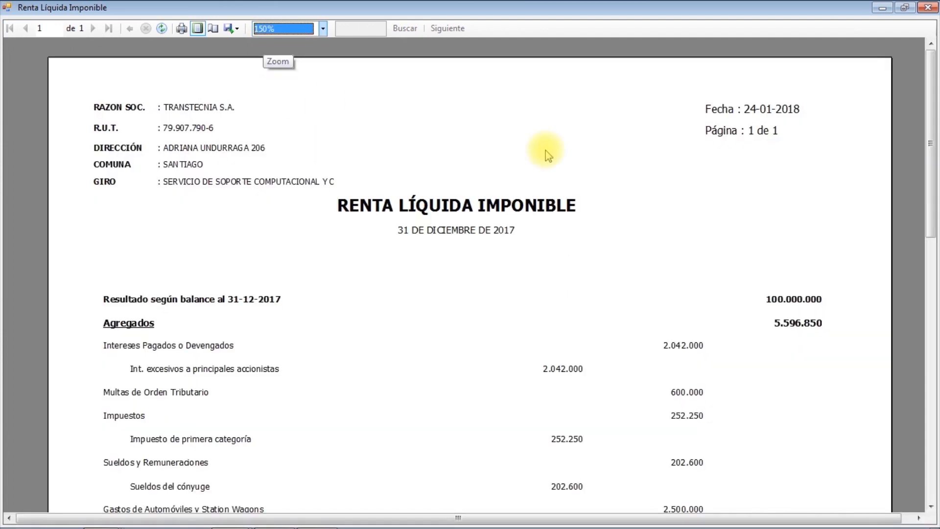
drag(936, 122, 930, 295)
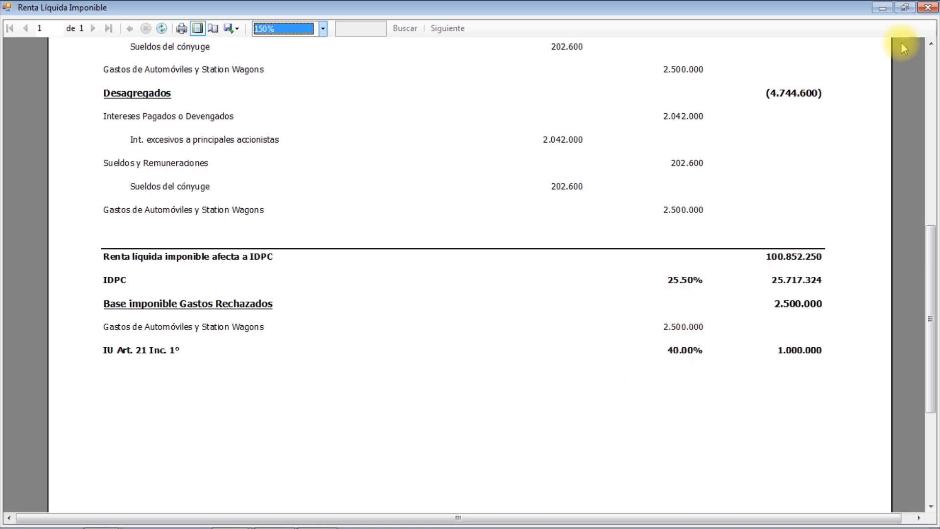
click(927, 9)
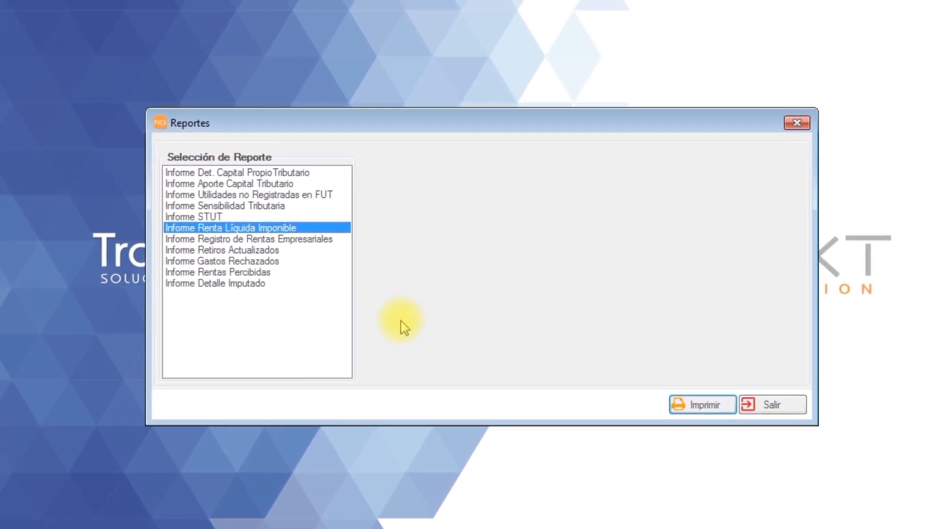
Generate the Informe Registro de Rentas Empresariales with the Todas option and confirm its printing
click(277, 238)
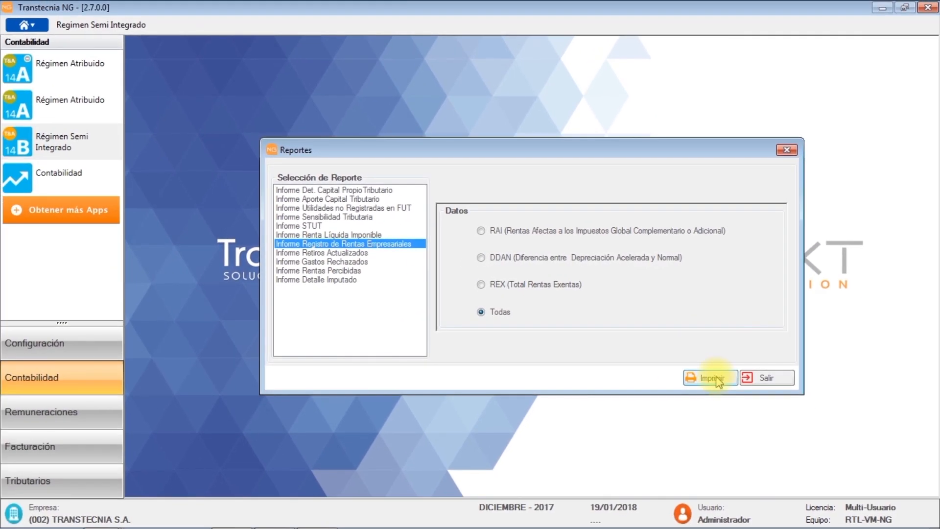
click(718, 380)
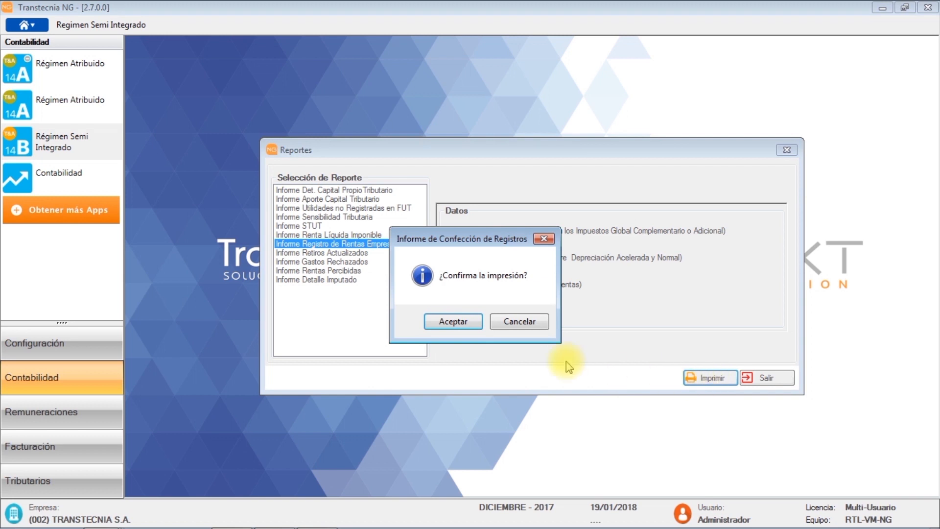
click(456, 323)
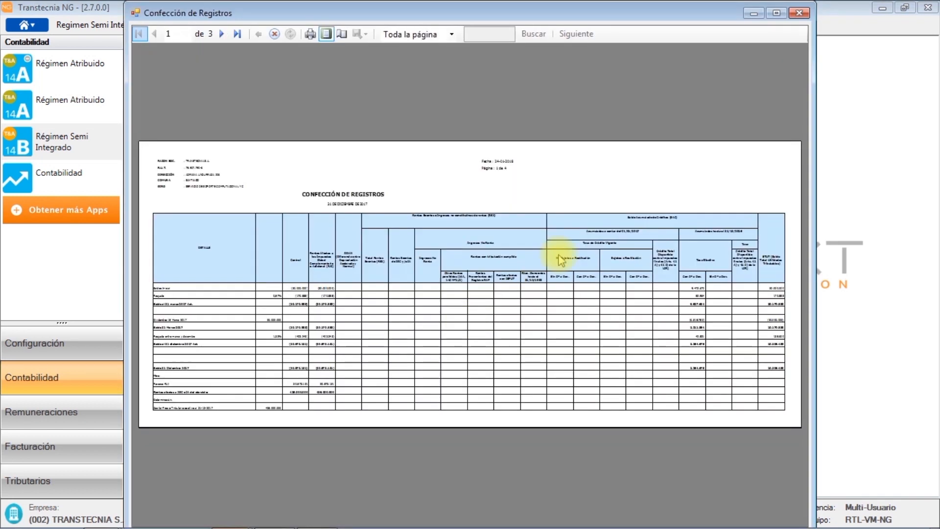
Maximize the Confección de Registros preview, review the RAI, REX, SAC and STUT columns at 150% zoom, and close it
double_click(486, 13)
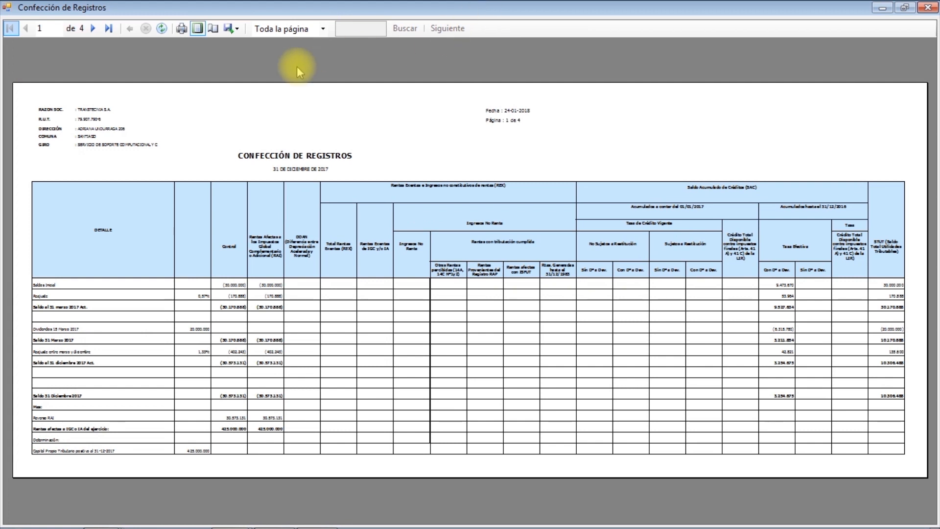
click(267, 34)
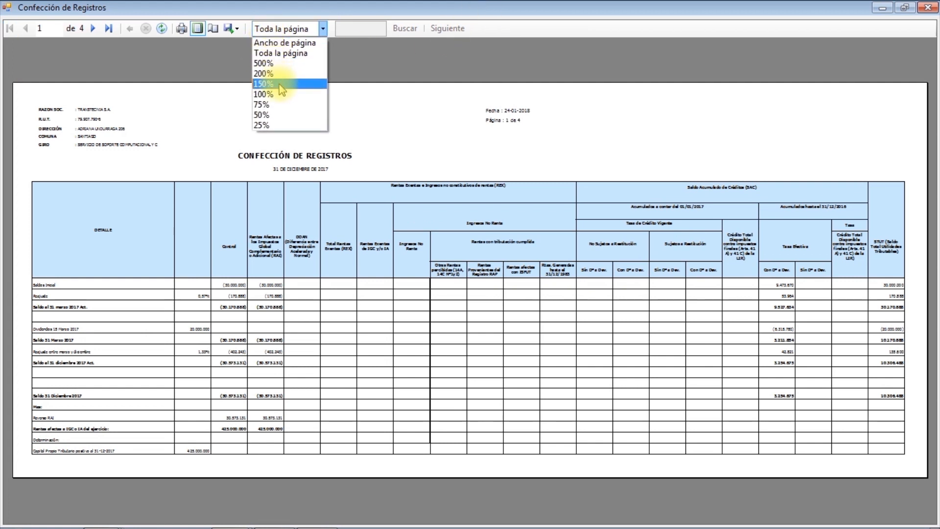
click(282, 86)
drag(933, 115, 912, 249)
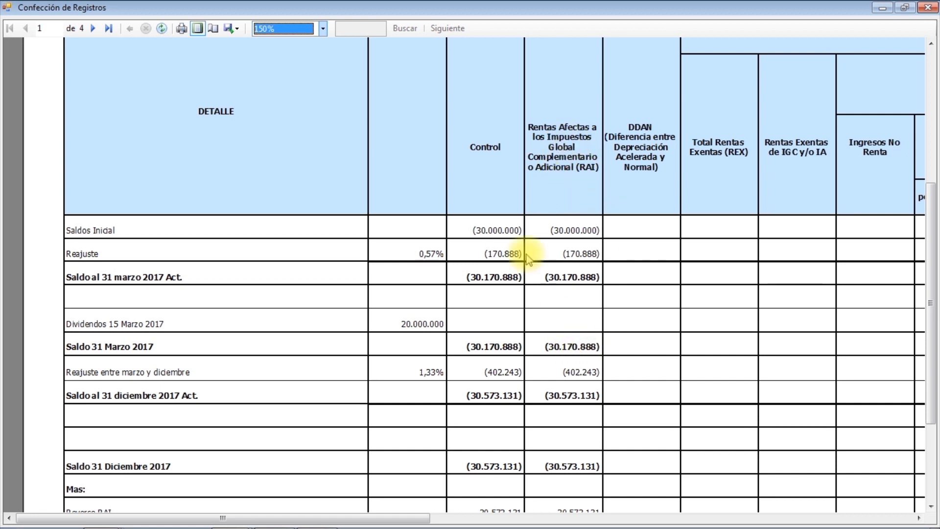
drag(384, 517, 876, 518)
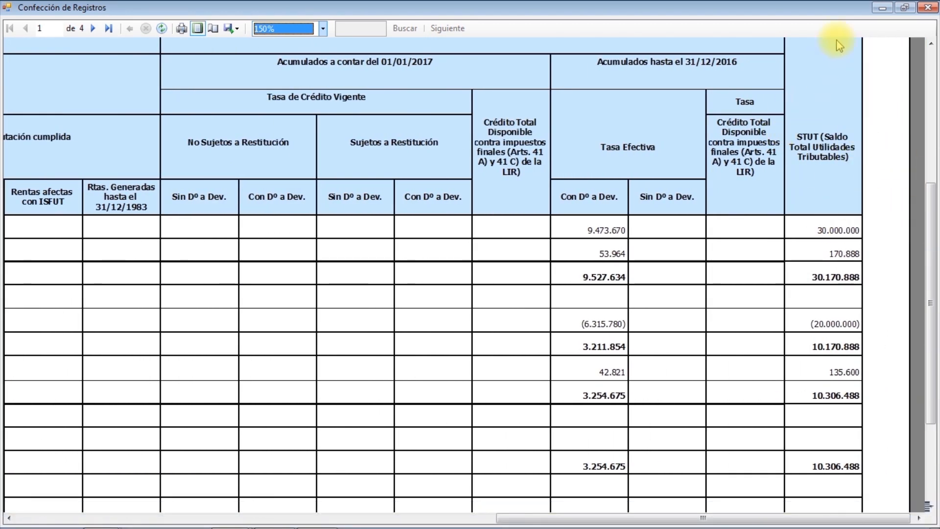
click(926, 9)
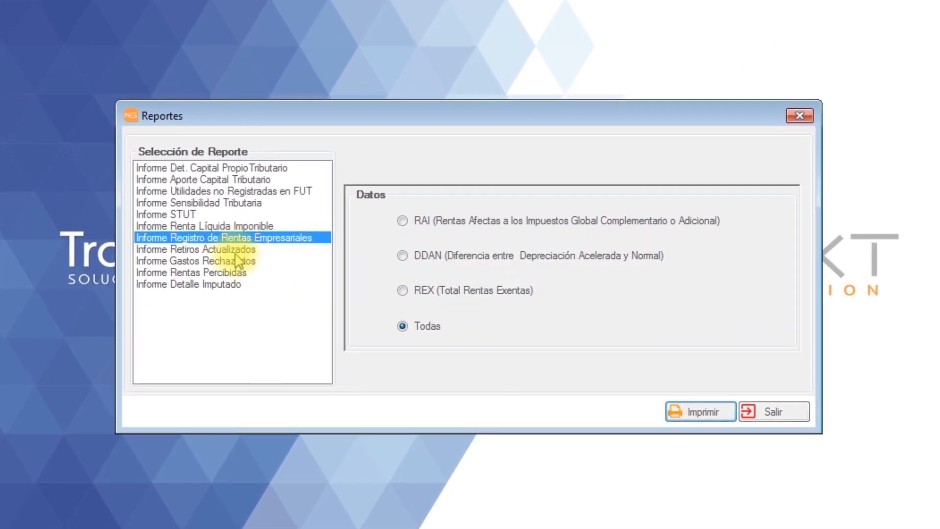
Look over the options for the Retiros Actualizados, Gastos Rechazados, Rentas Percibidas and Detalle Imputado reports, and close the Reportes window
click(339, 239)
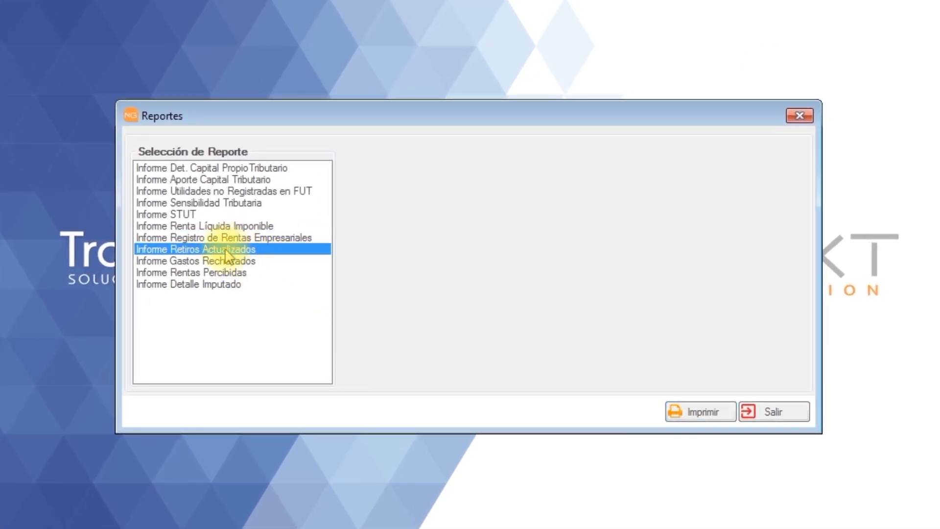
click(226, 261)
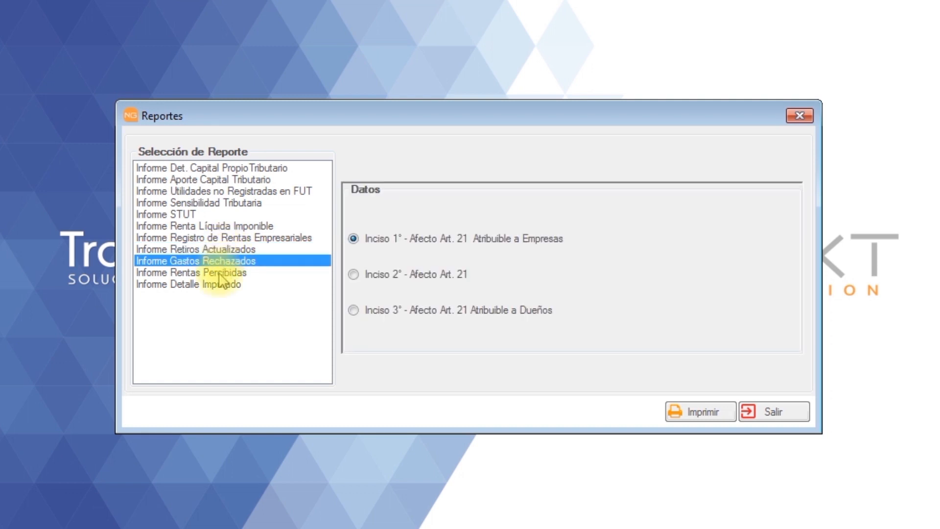
click(221, 273)
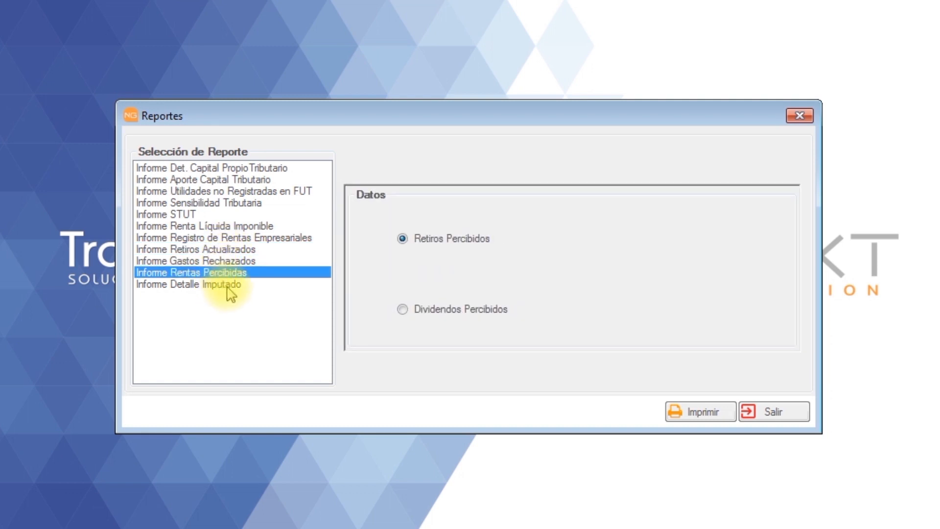
click(229, 285)
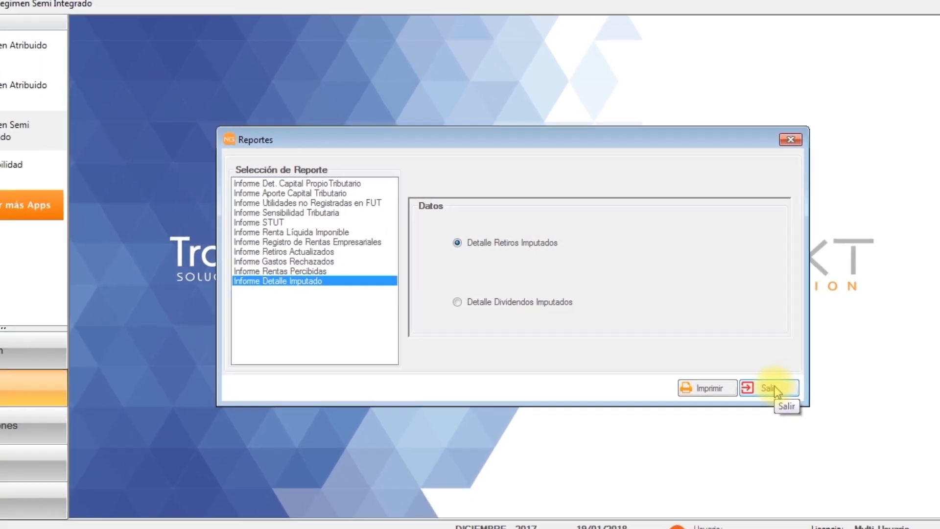
click(779, 412)
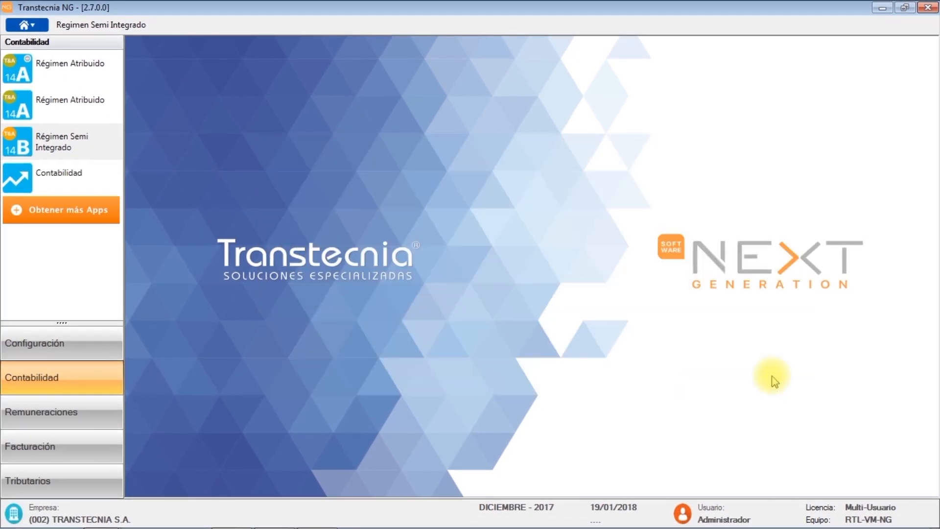
Open Generar Declaraciones Juradas for the Régimen Semi Integrado, generate the Informe F1926, and confirm its printing
click(101, 26)
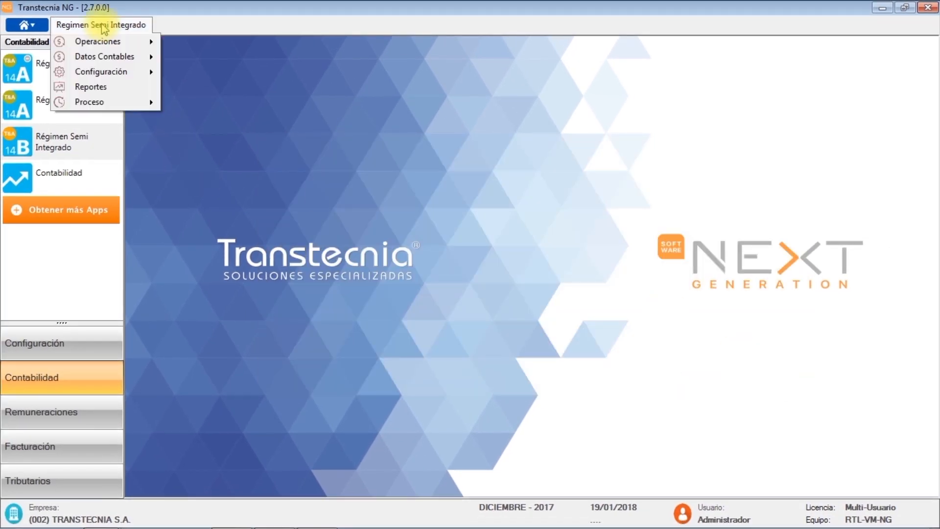
mouse_move(98, 106)
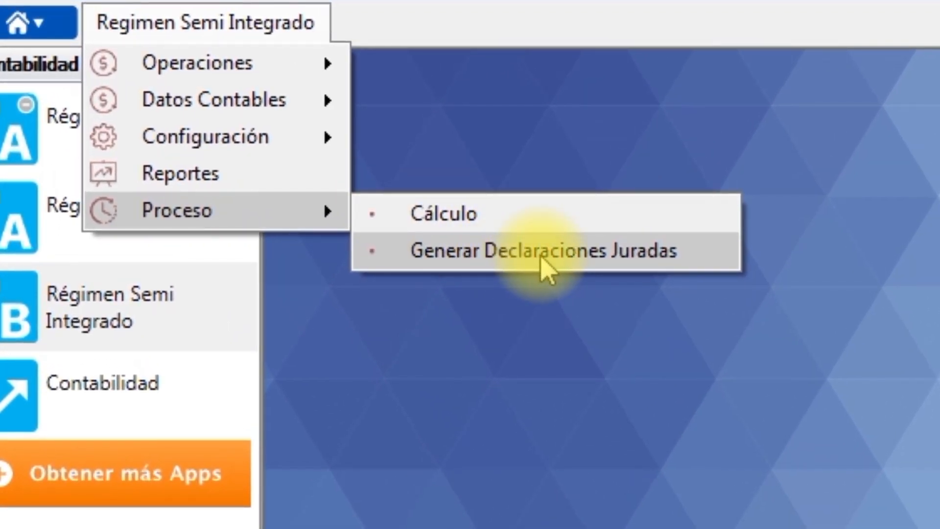
click(547, 270)
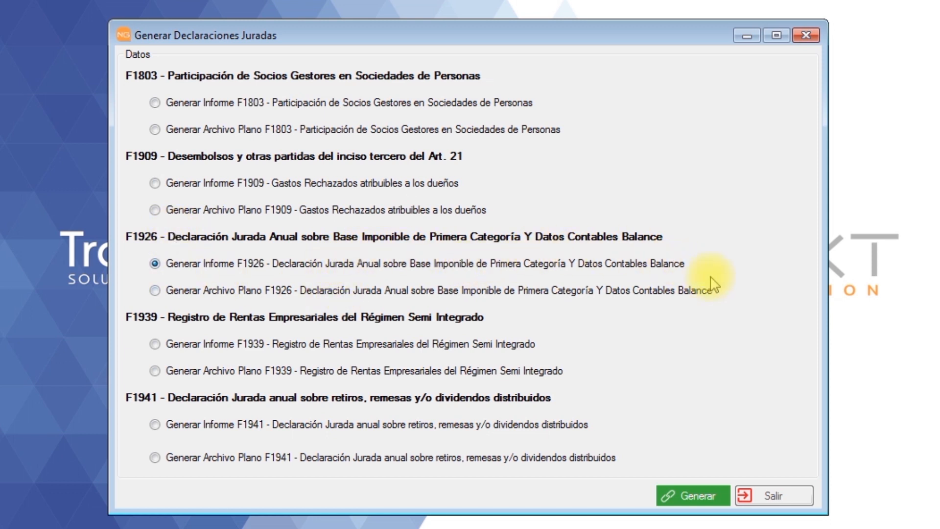
click(694, 498)
click(460, 340)
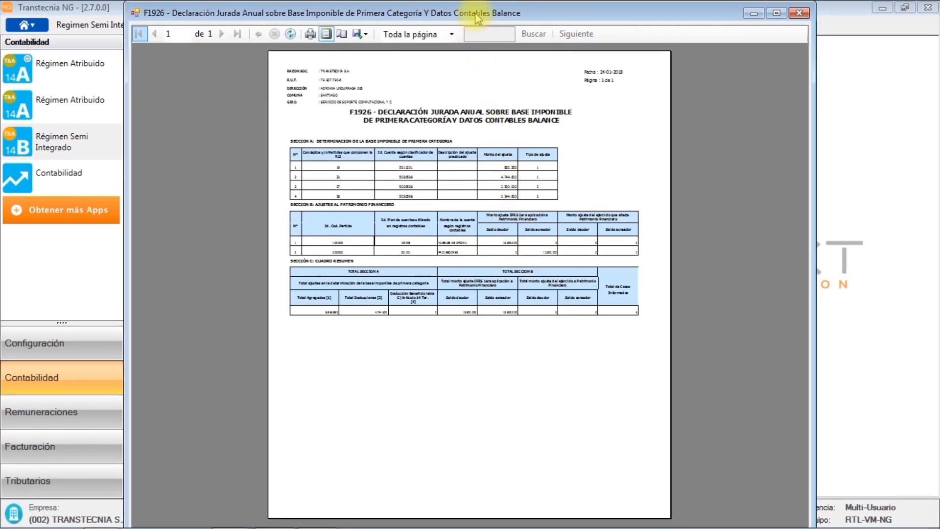
Maximize the F1926 preview, review its Sección A, B and C tables at 150% zoom, and close it
double_click(475, 16)
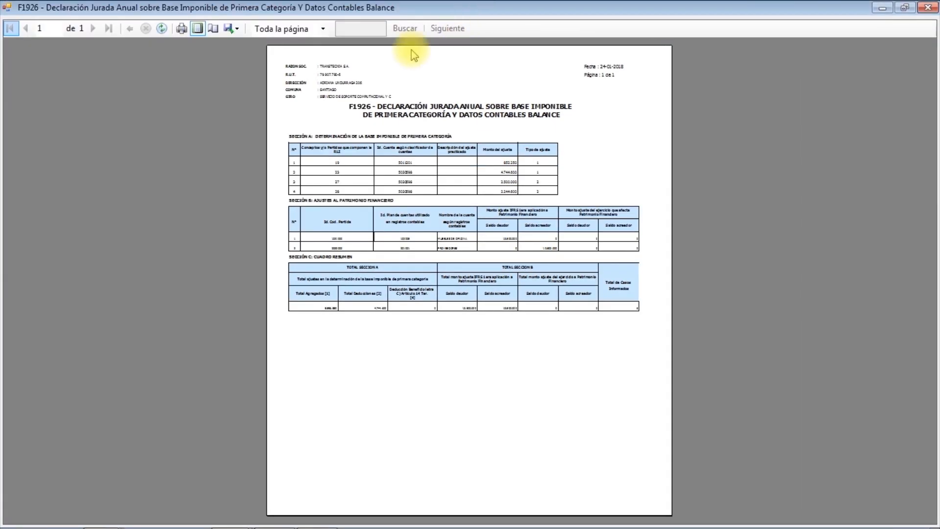
click(269, 29)
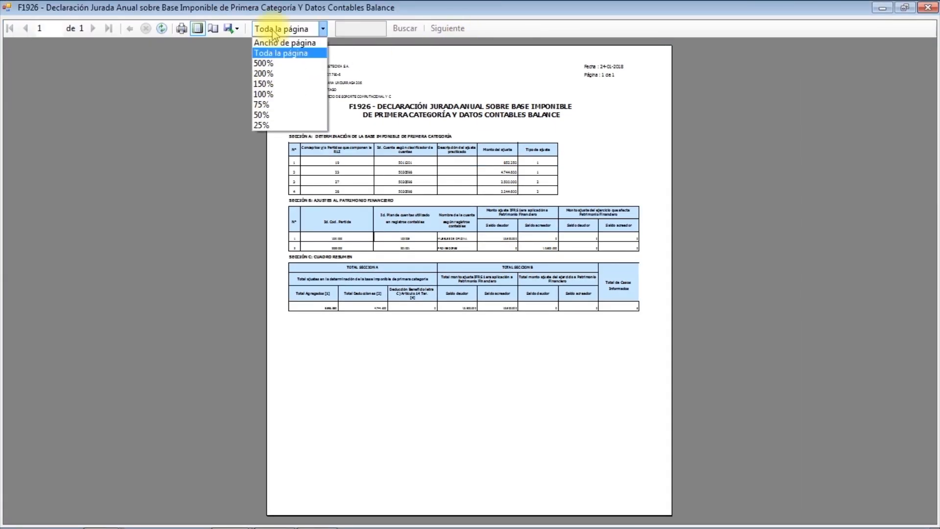
click(266, 83)
drag(927, 105, 930, 177)
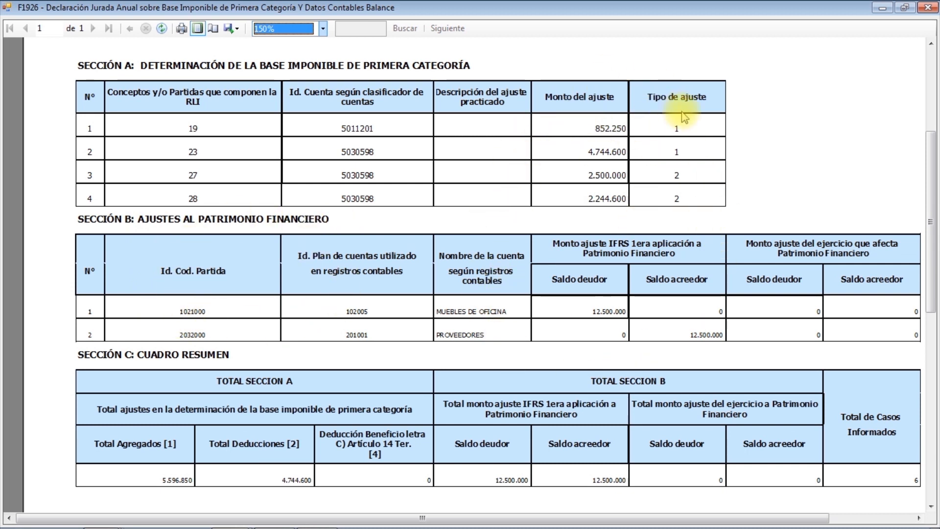
click(926, 7)
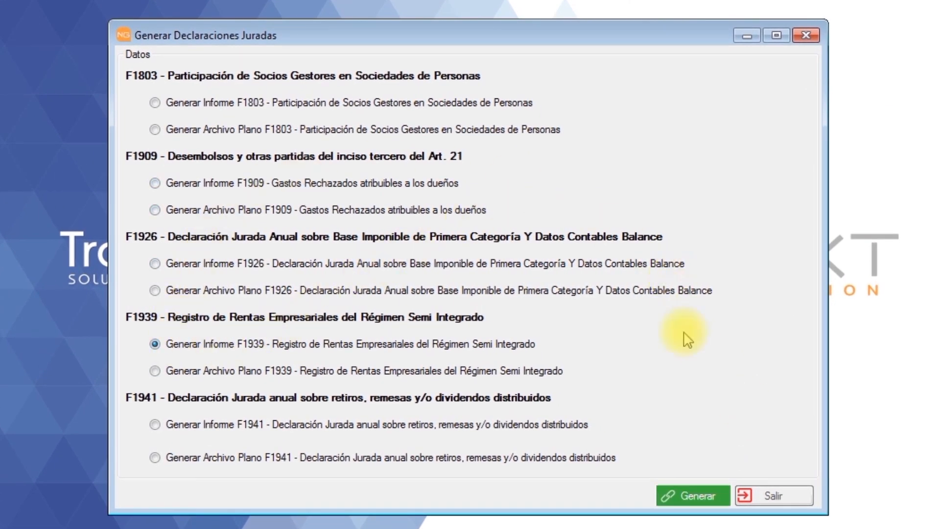
Generate the Informe F1939, confirm its printing, review the Sección B and C tables at 150% zoom, and close the preview
click(683, 497)
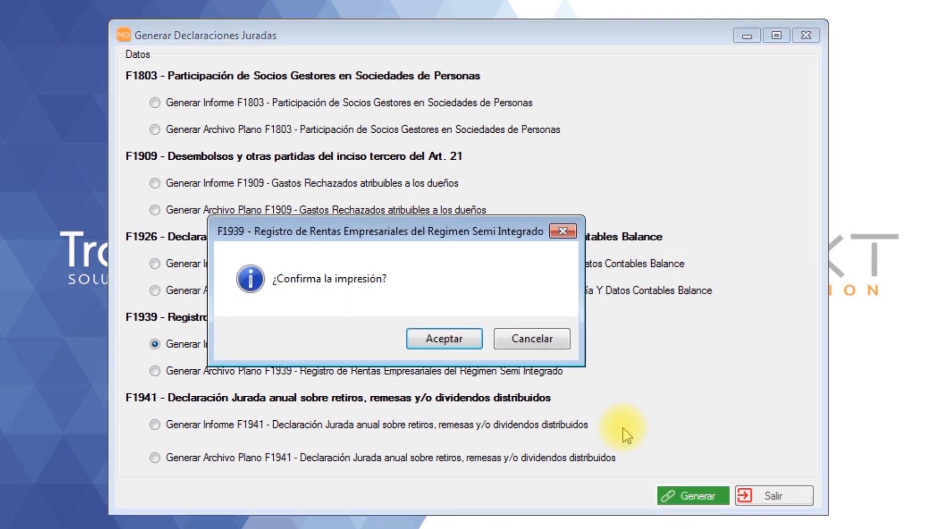
click(428, 339)
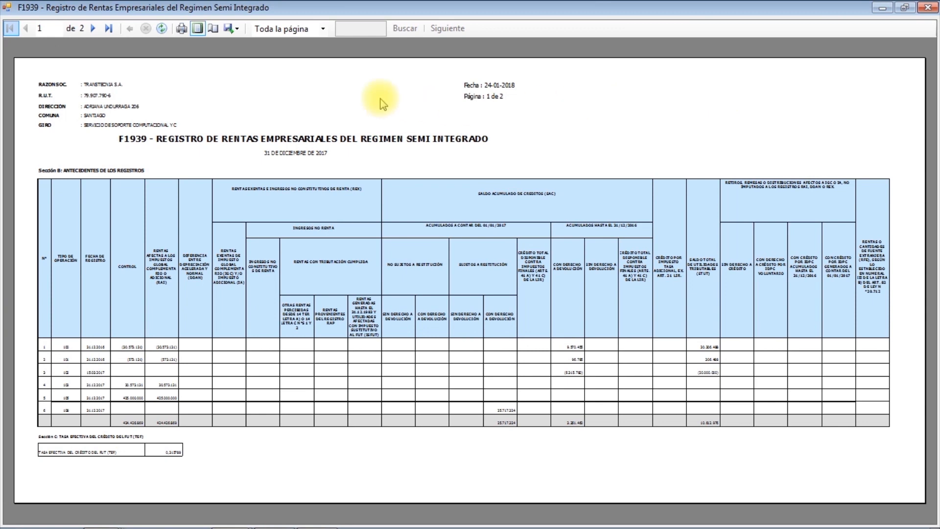
click(269, 32)
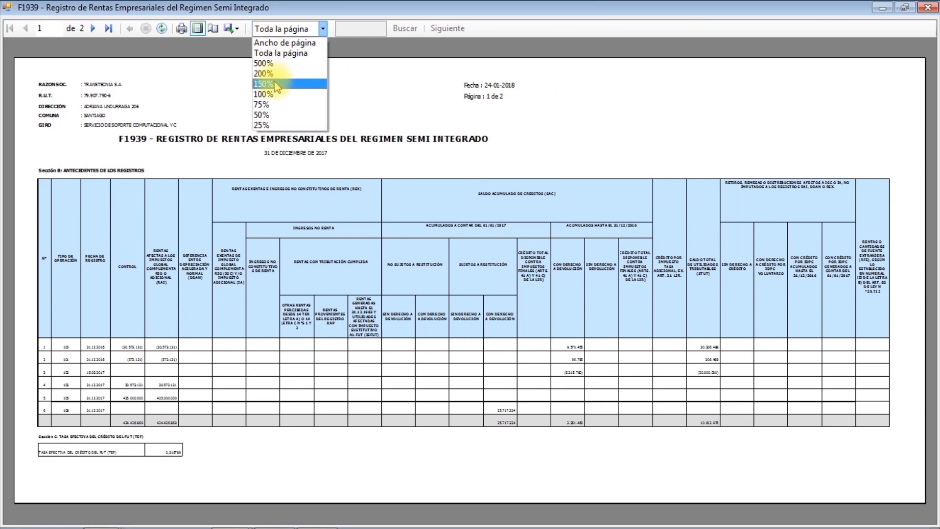
click(274, 80)
scroll(914, 206, down, 6)
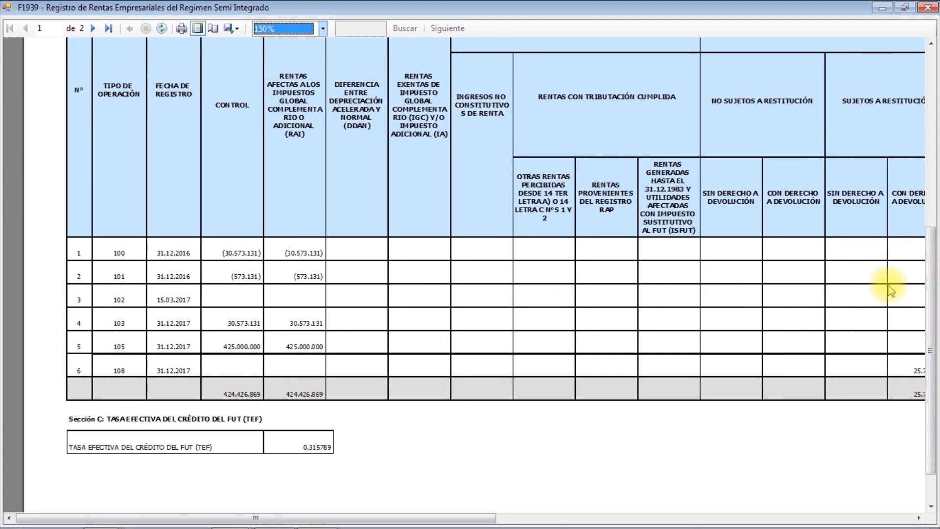
mouse_move(929, 262)
mouse_down()
mouse_move(932, 304)
mouse_move(926, 204)
mouse_move(935, 83)
mouse_move(933, 265)
mouse_up()
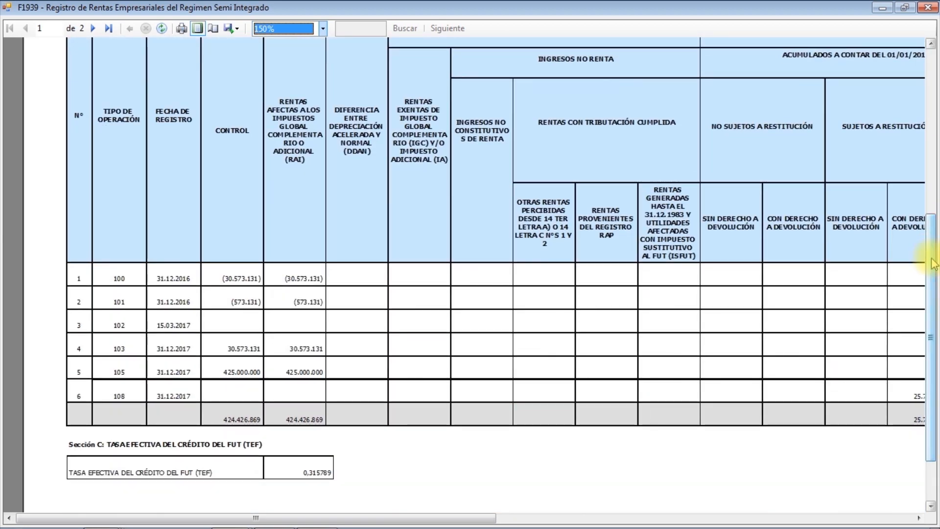
click(927, 10)
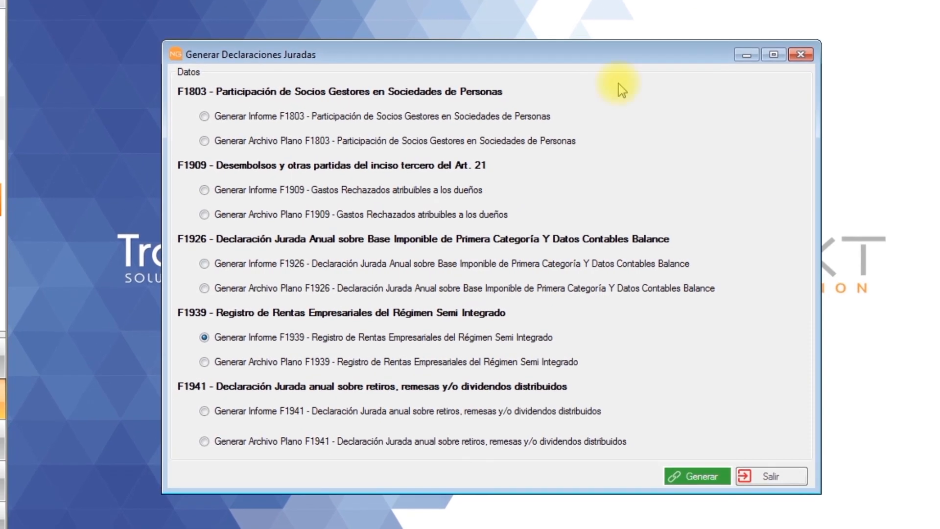
Generate the Informe F1941 on retiros, remesas y/o dividendos distribuidos and confirm its printing
click(178, 424)
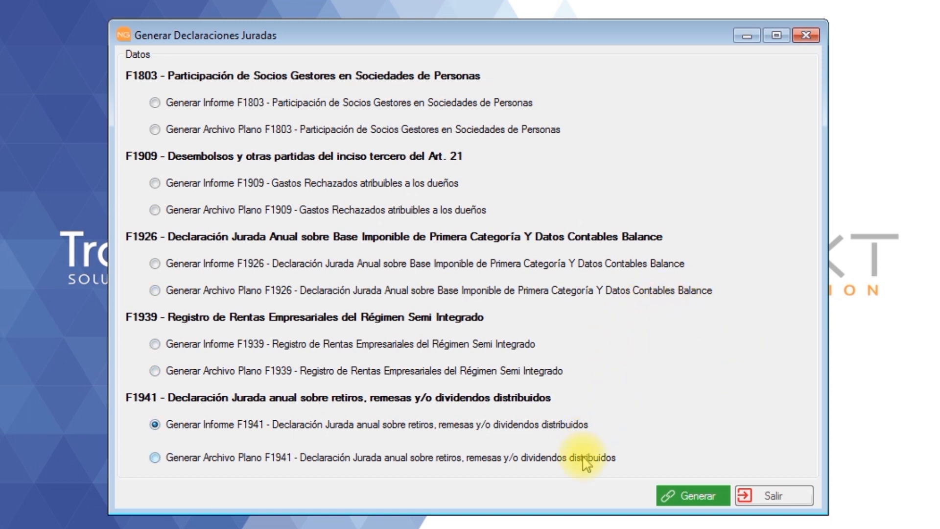
click(688, 492)
click(491, 342)
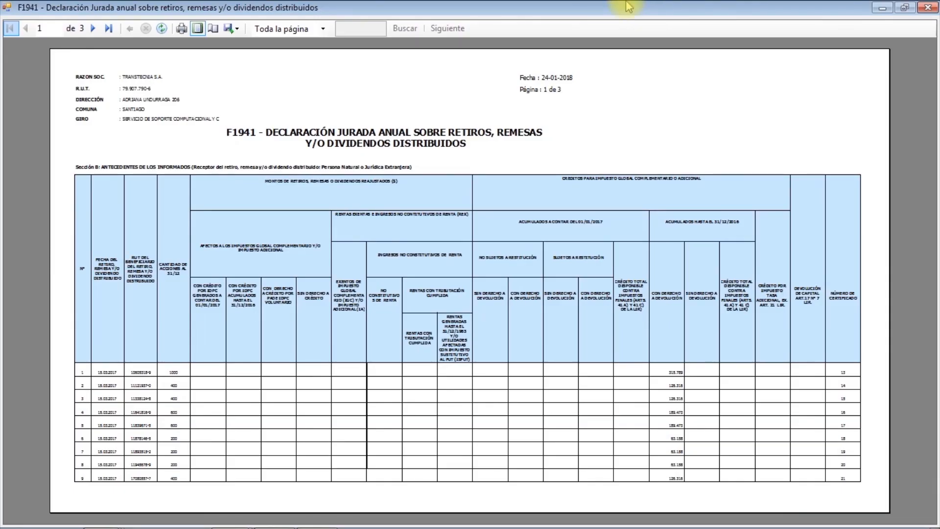
Review the F1941 preview's columns across to Número de Certificado at 150% zoom, and close the preview and the Generar Declaraciones Juradas window
click(272, 29)
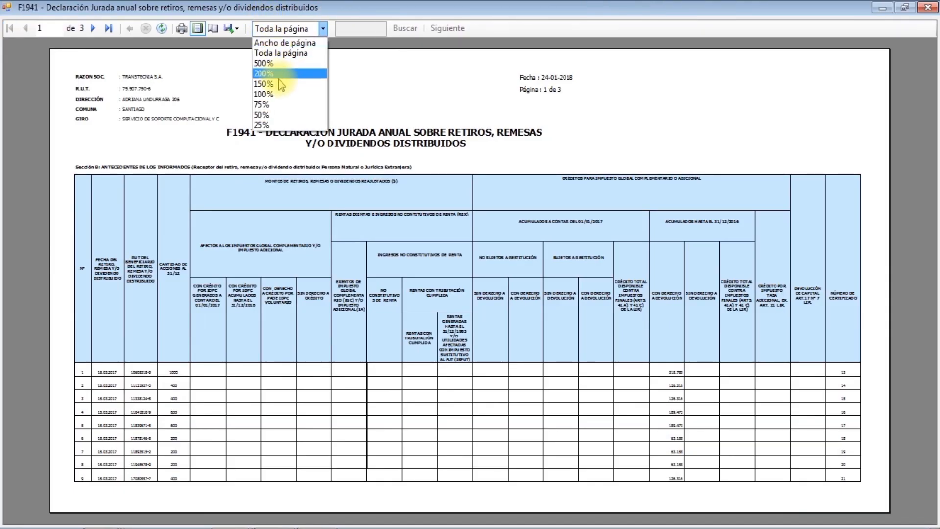
click(264, 84)
drag(932, 174, 753, 235)
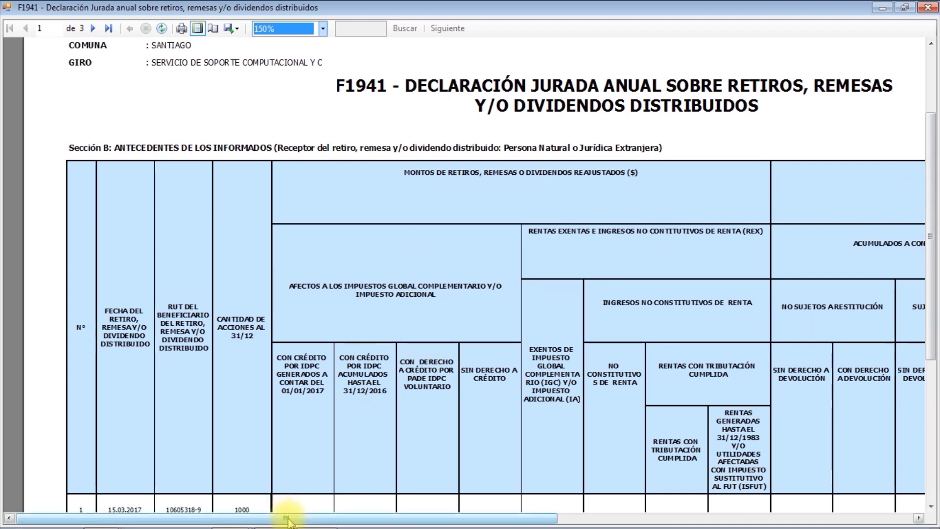
drag(287, 522, 617, 522)
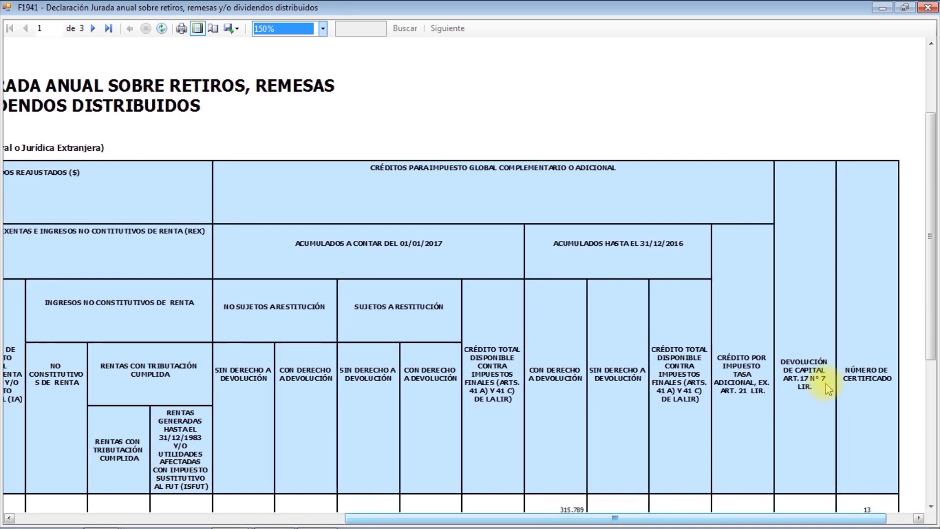
click(929, 8)
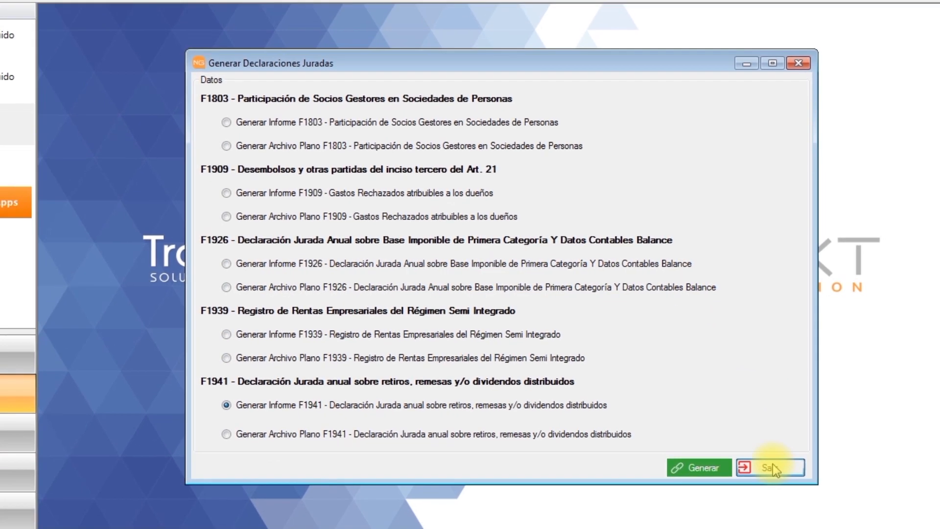
click(779, 496)
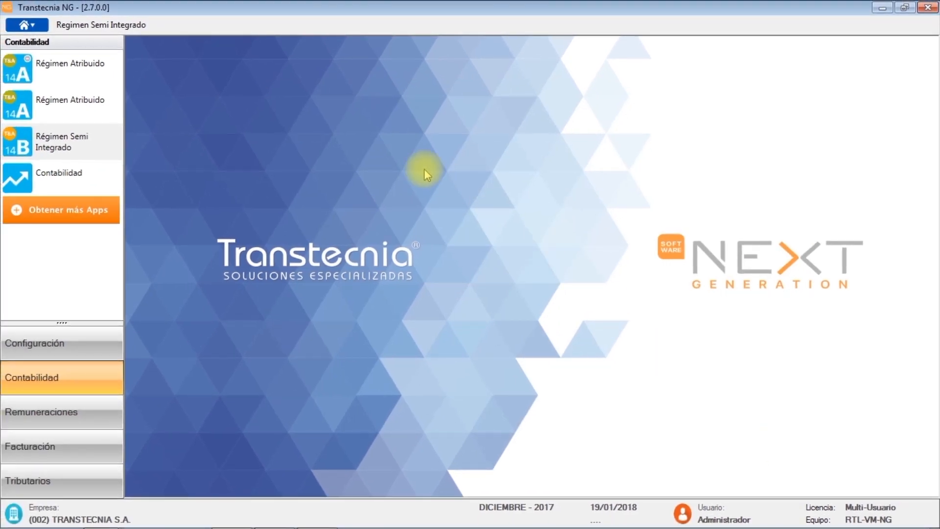